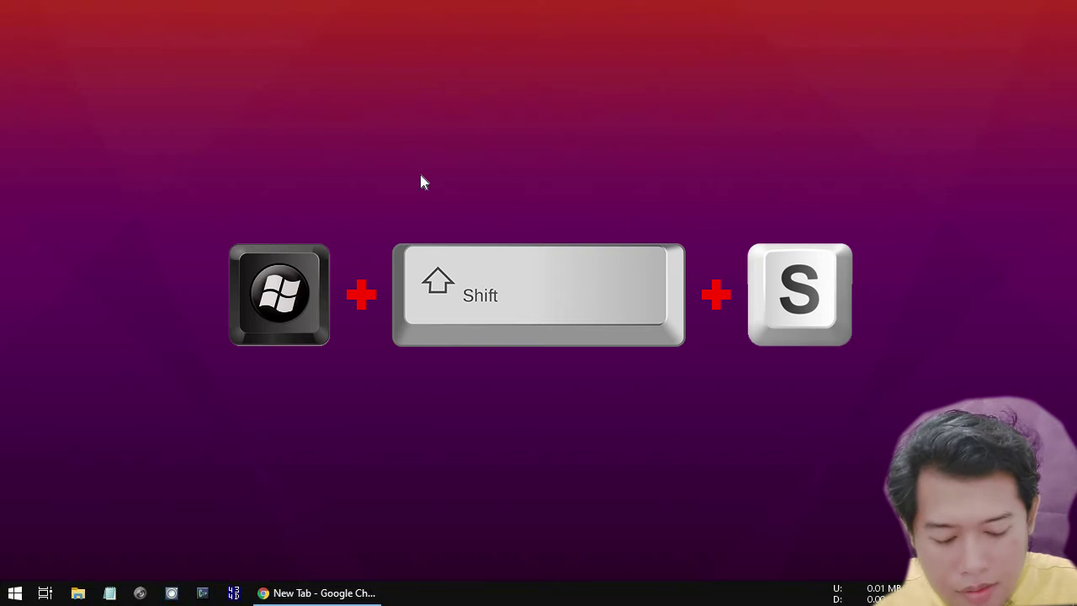
- Capture a rectangular snip of the desktop wallpaper and paste it into a new Word document
{"action": "key", "text": "super+shift+s"}
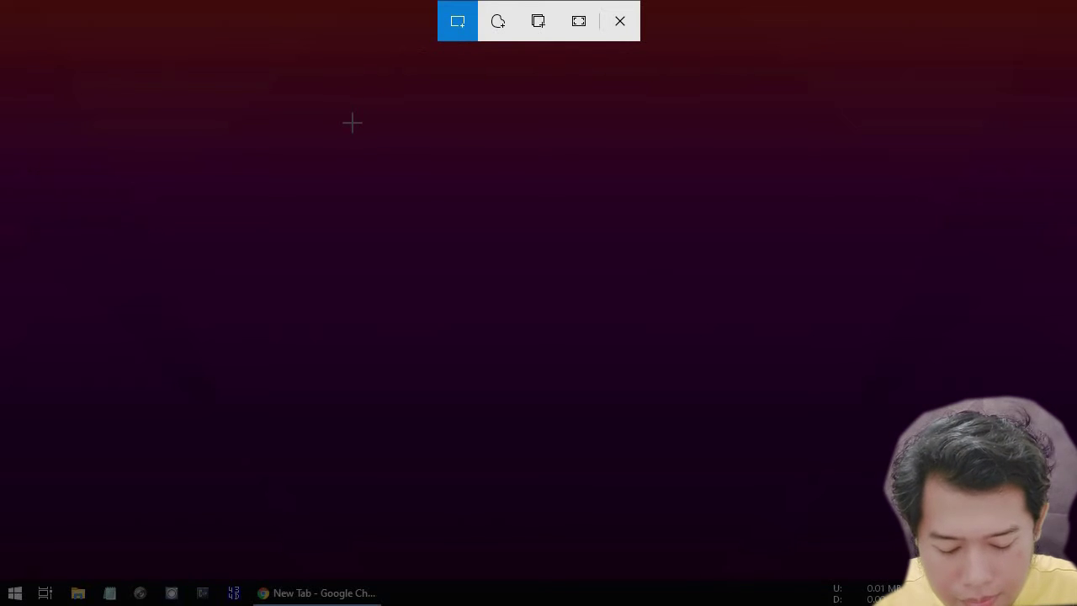
{"action": "left_click_drag", "start_coordinate": [352, 124], "coordinate": [637, 288]}
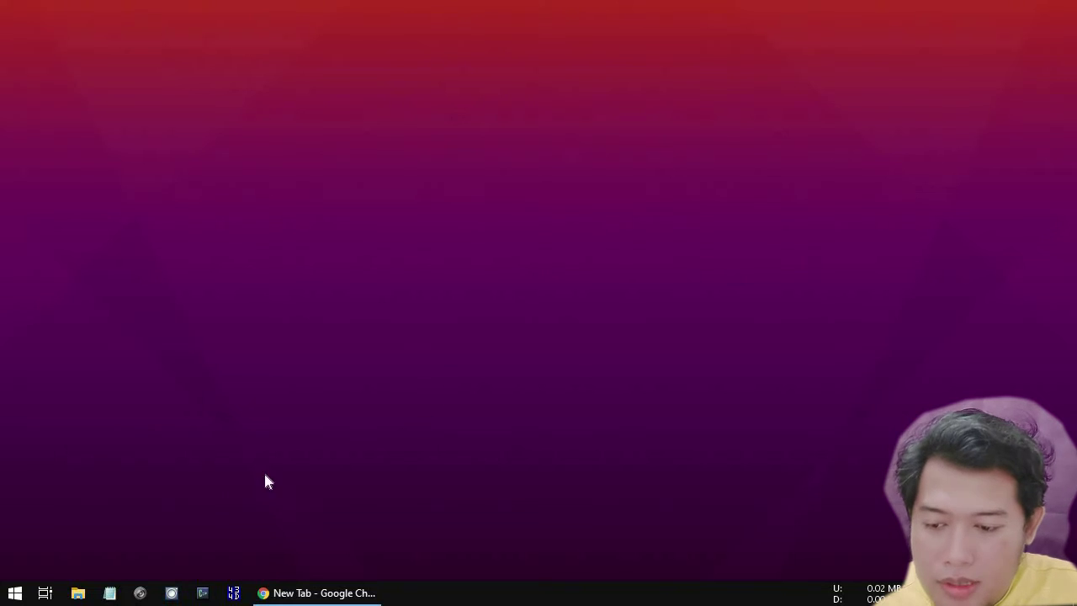
{"action": "key", "text": "super"}
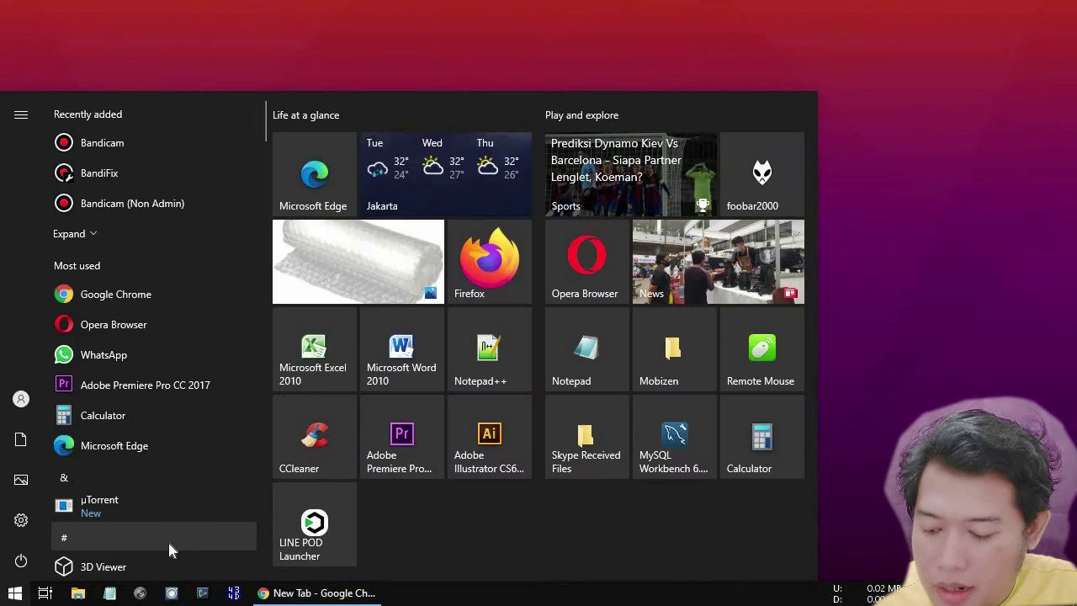
{"action": "type", "text": "wor"}
{"action": "key", "text": "Return"}
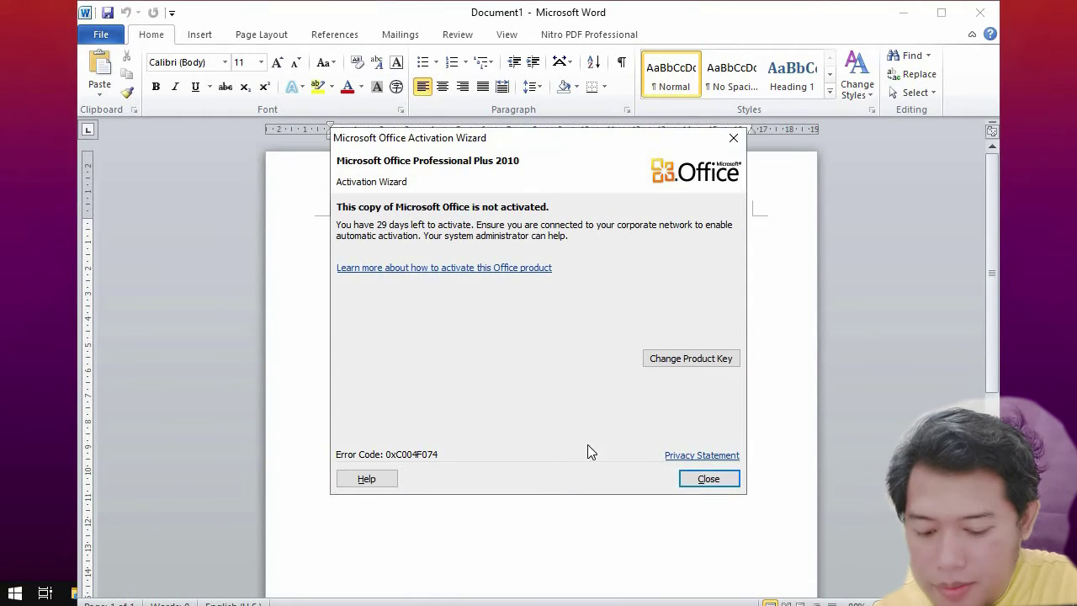
{"action": "key", "text": "Escape"}
{"action": "key", "text": "ctrl+v"}
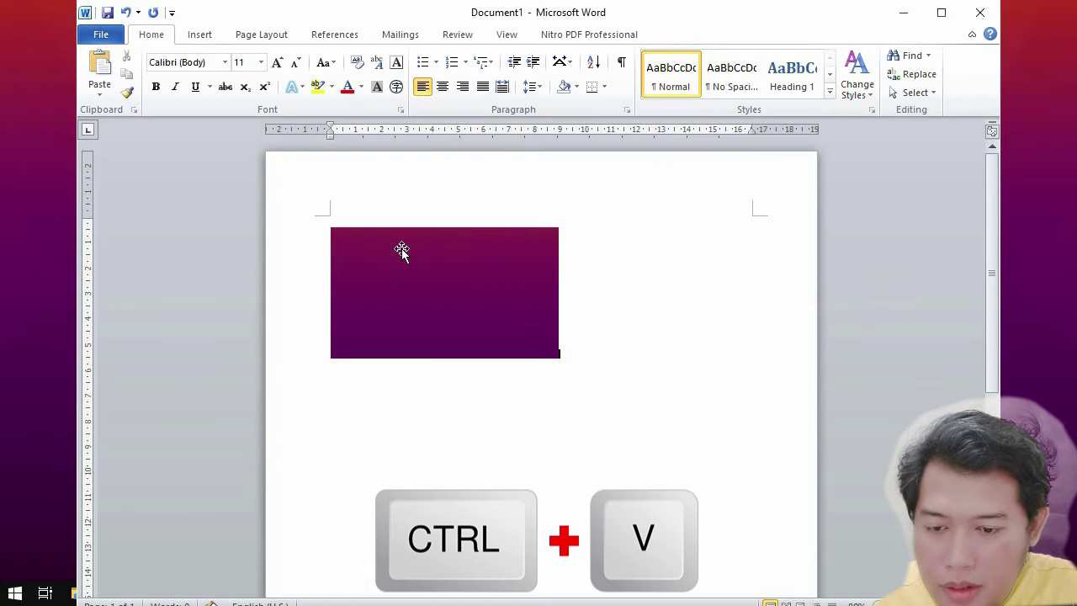
- Paste the wallpaper snip into a blank Paint canvas, then close Paint without saving
{"action": "key", "text": "super"}
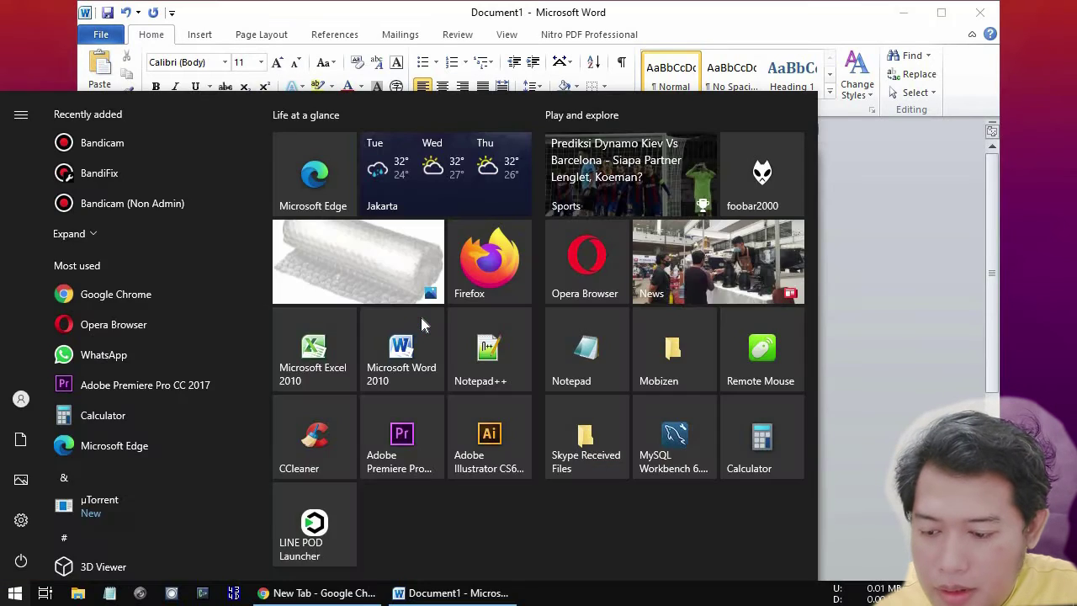
{"action": "type", "text": "pai"}
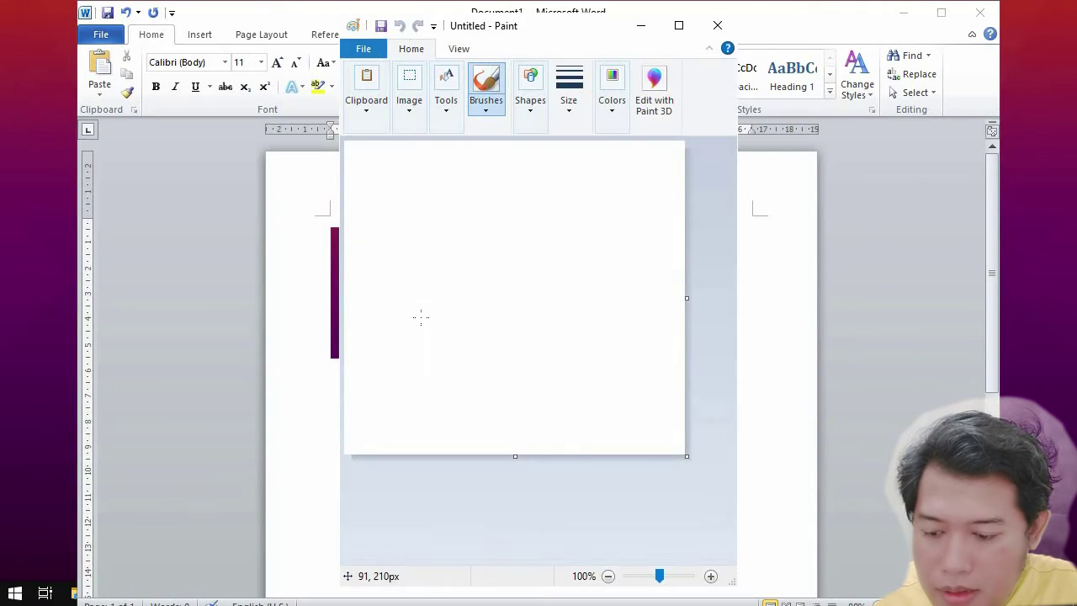
{"action": "key", "text": "ctrl+v"}
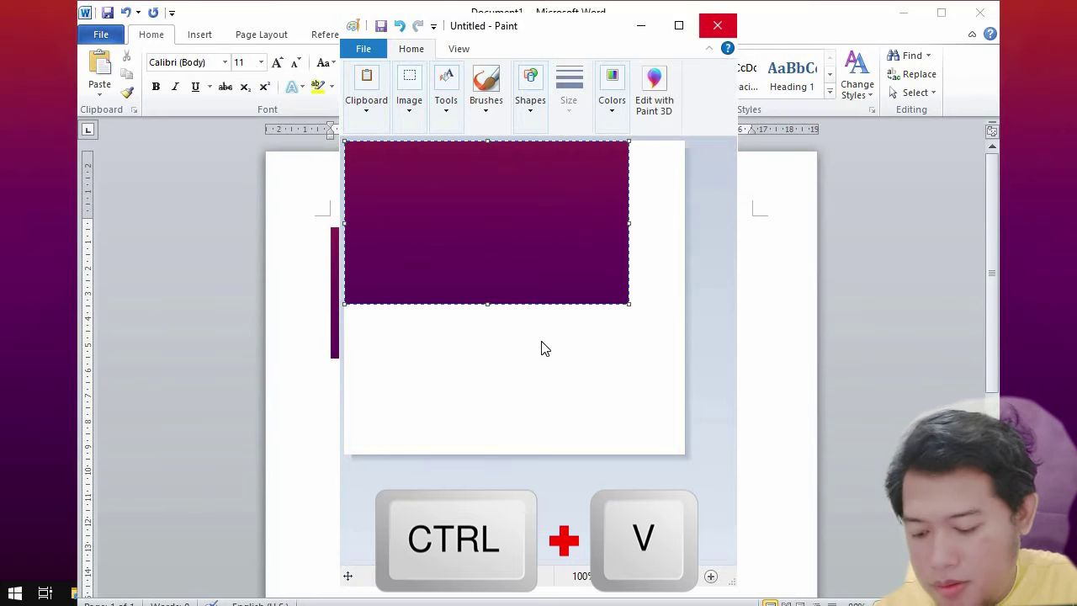
{"action": "key", "text": "alt+F4"}
{"action": "left_click", "coordinate": [566, 315]}
- Switch to Chrome and open mbaurekso.com at the Don't Miss section
{"action": "left_click", "coordinate": [894, 14]}
{"action": "left_click", "coordinate": [317, 593]}
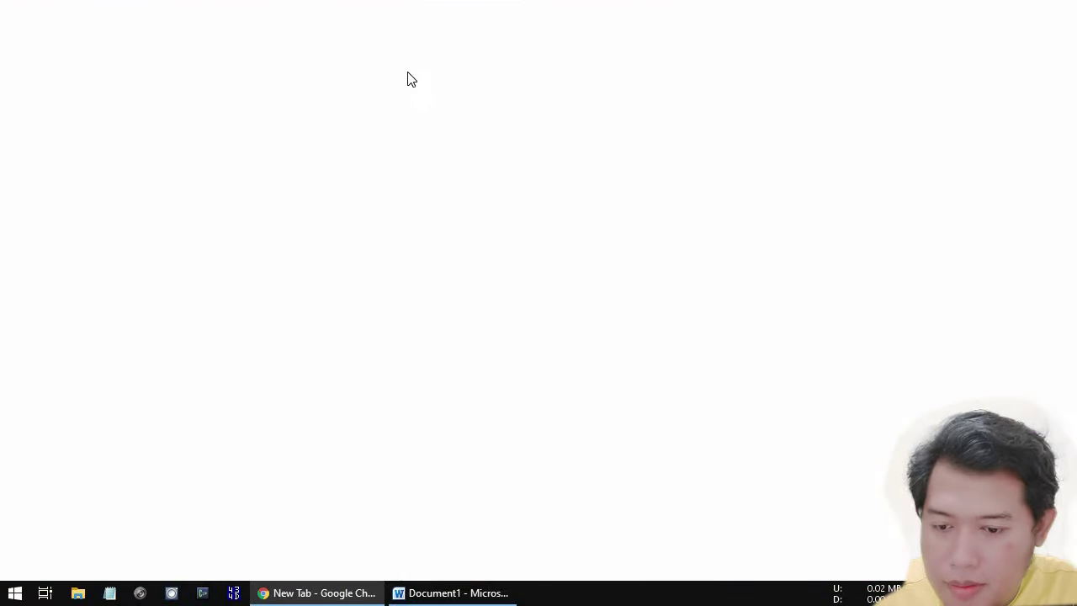
{"action": "left_click", "coordinate": [425, 44]}
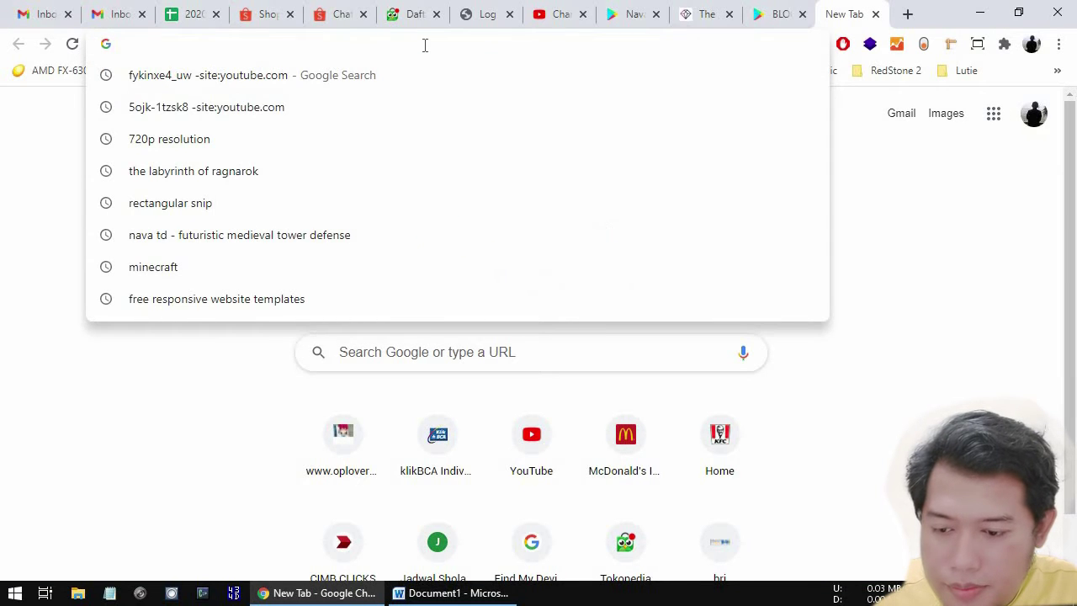
{"action": "type", "text": "mbaurekso.com"}
{"action": "key", "text": "Return"}
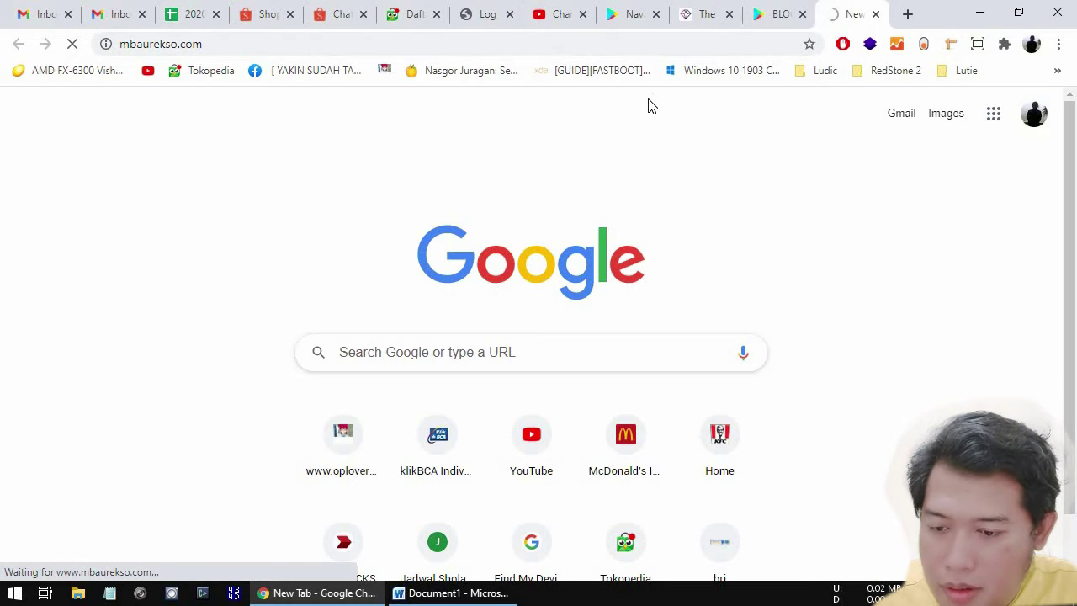
{"action": "scroll", "coordinate": [613, 224], "scroll_direction": "down", "scroll_amount": 10}
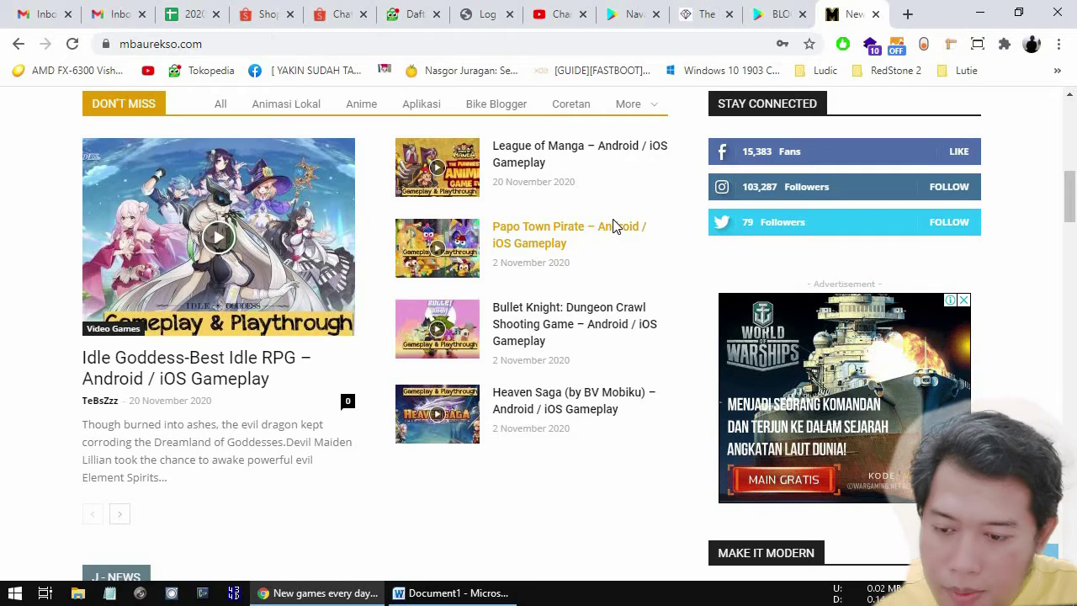
- Capture a rectangular snip of the Idle Goddess article image and paste it below the wallpaper snip in the Word document
{"action": "key", "text": "super+shift+s"}
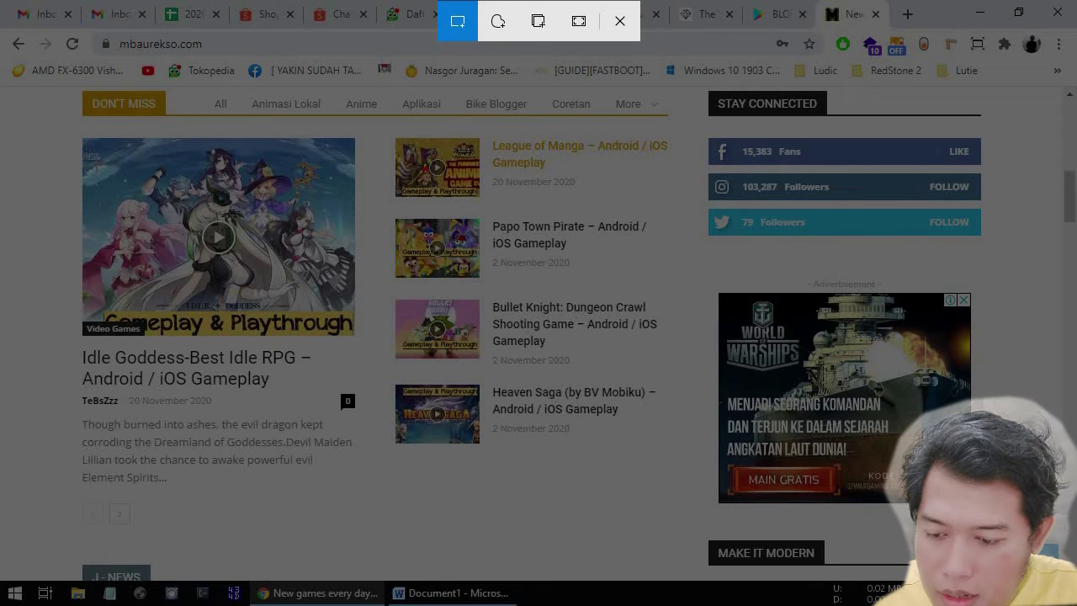
{"action": "mouse_move", "coordinate": [79, 133]}
{"action": "left_mouse_down"}
{"action": "mouse_move", "coordinate": [181, 206]}
{"action": "mouse_move", "coordinate": [253, 303]}
{"action": "mouse_move", "coordinate": [324, 343]}
{"action": "mouse_move", "coordinate": [356, 336]}
{"action": "left_mouse_up"}
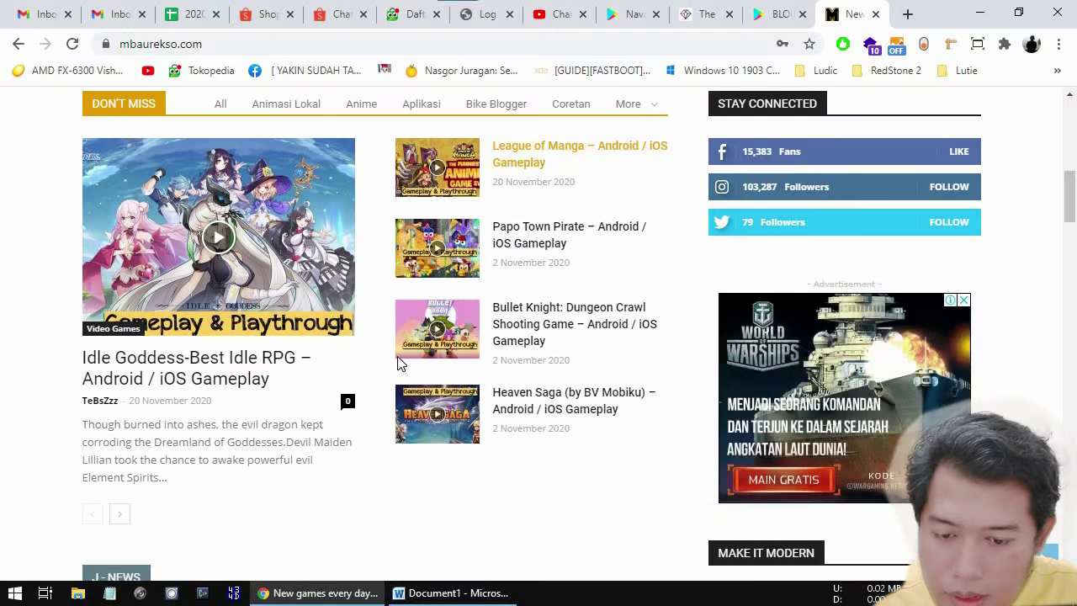
{"action": "left_click", "coordinate": [348, 593]}
{"action": "left_click", "coordinate": [460, 593]}
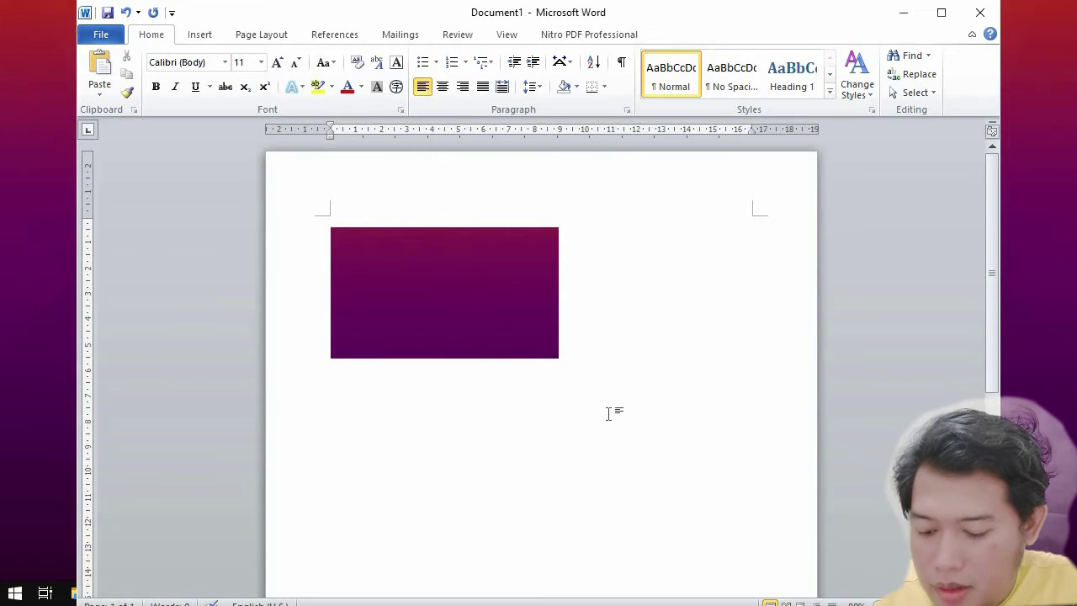
{"action": "key", "text": "ctrl+v"}
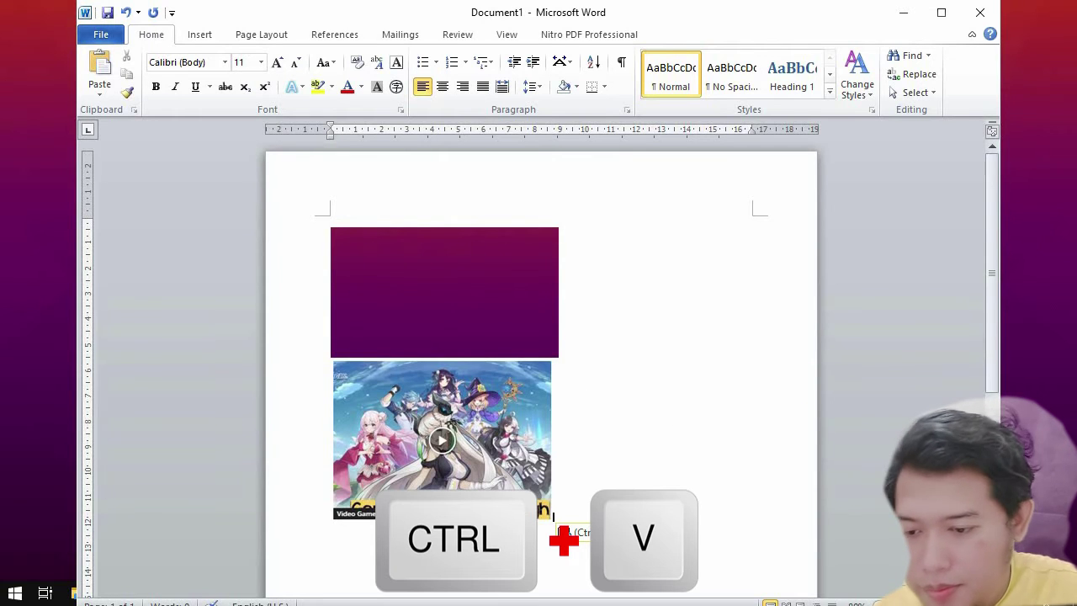
- Paste the Idle Goddess snip into a blank Paint canvas, then close Paint without saving
{"action": "key", "text": "super+a"}
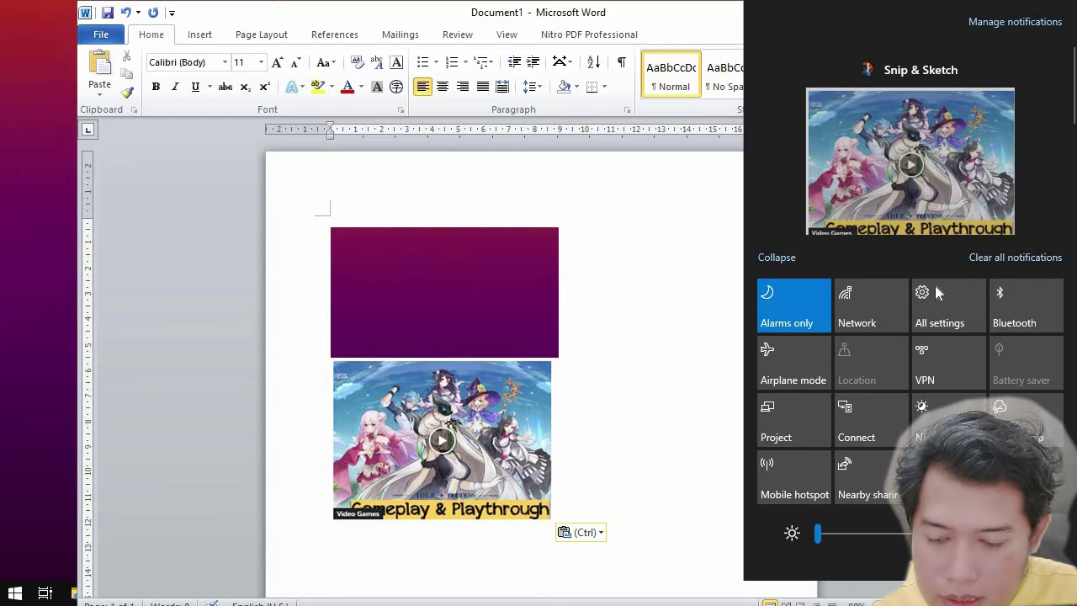
{"action": "left_click", "coordinate": [7, 598]}
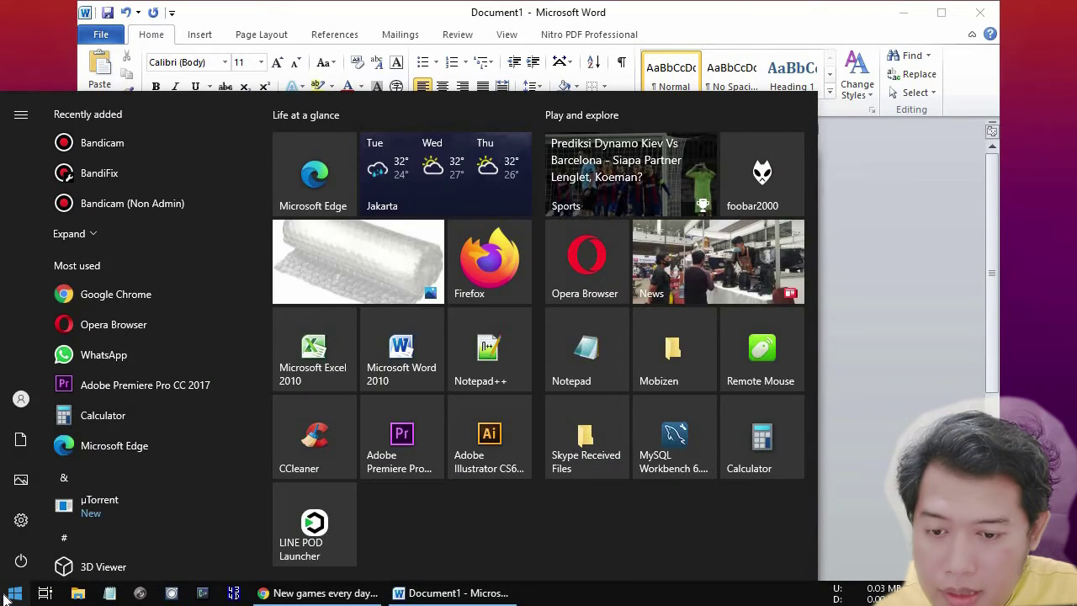
{"action": "type", "text": "pai"}
{"action": "key", "text": "Return"}
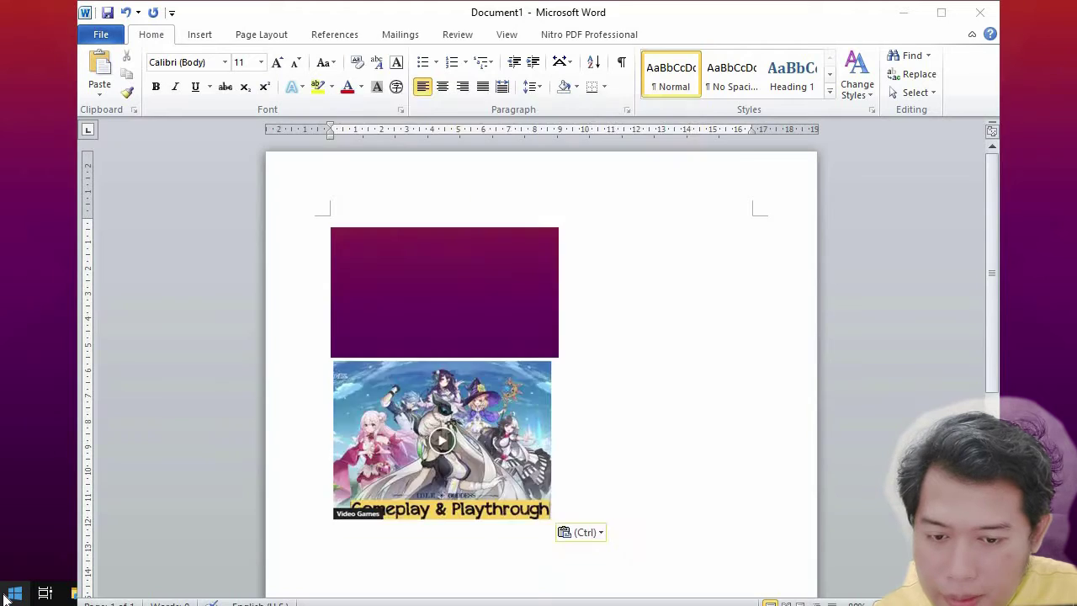
{"action": "key", "text": "ctrl+v"}
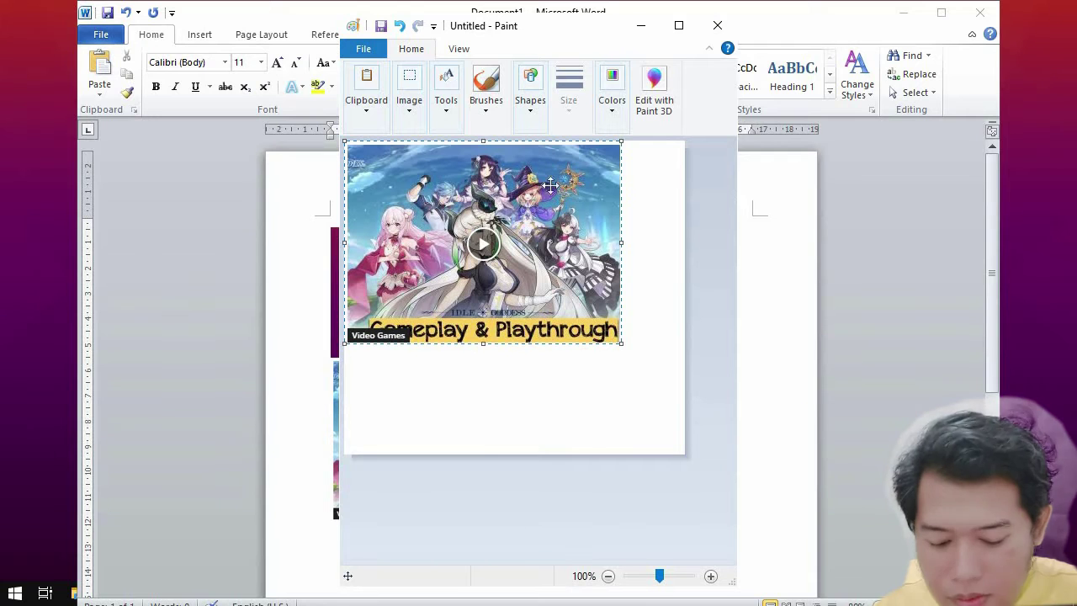
{"action": "left_click", "coordinate": [717, 25]}
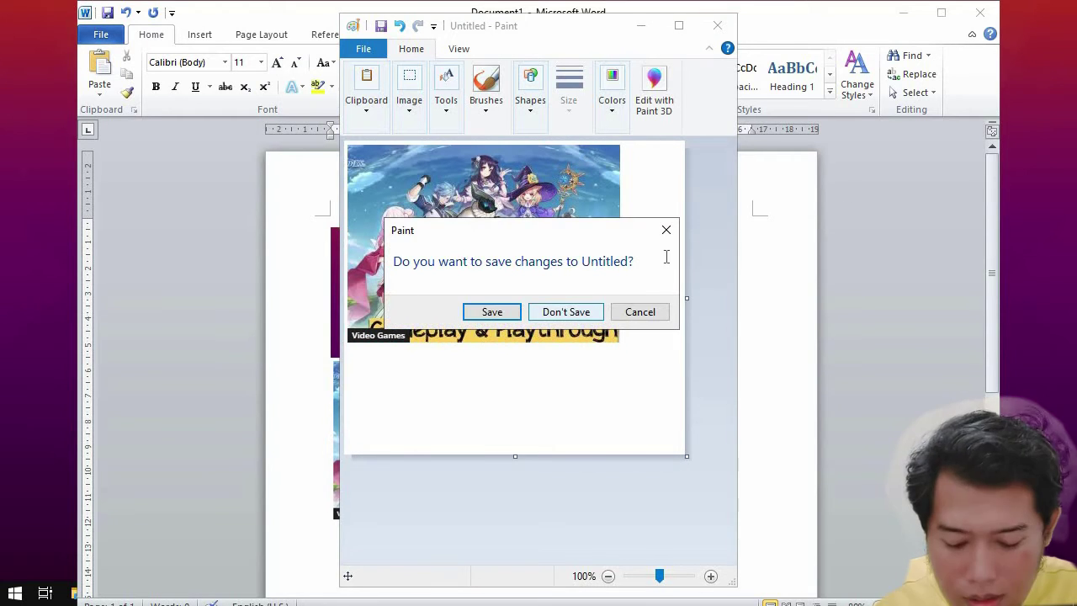
{"action": "left_click", "coordinate": [567, 311]}
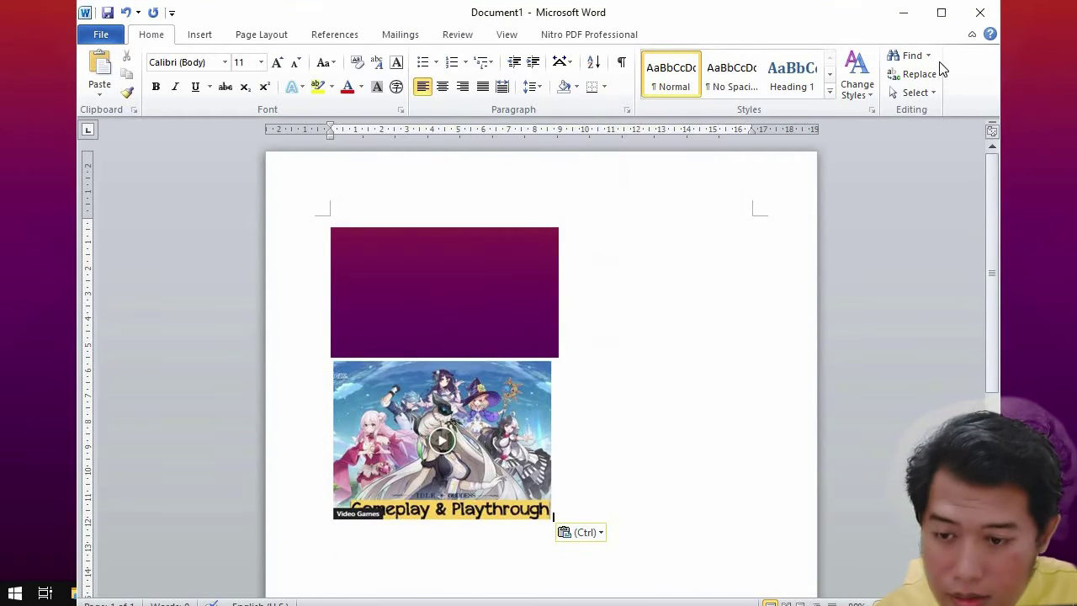
- Delete both pasted snips from the Word document and minimize its window
{"action": "left_click", "coordinate": [500, 412]}
{"action": "key", "text": "Delete"}
{"action": "left_click", "coordinate": [500, 312]}
{"action": "key", "text": "Delete"}
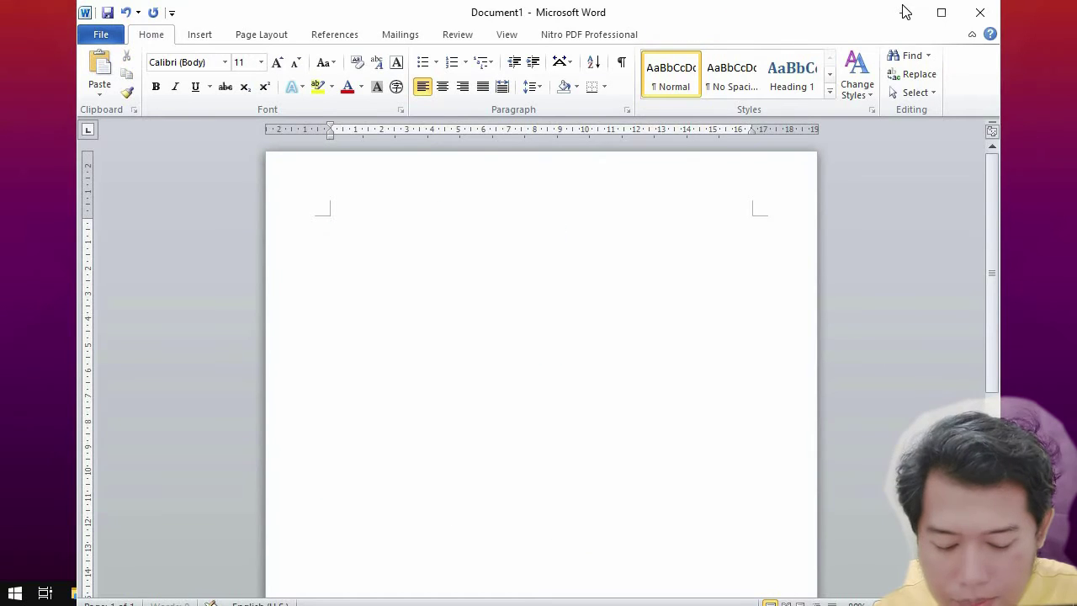
{"action": "left_click", "coordinate": [901, 15]}
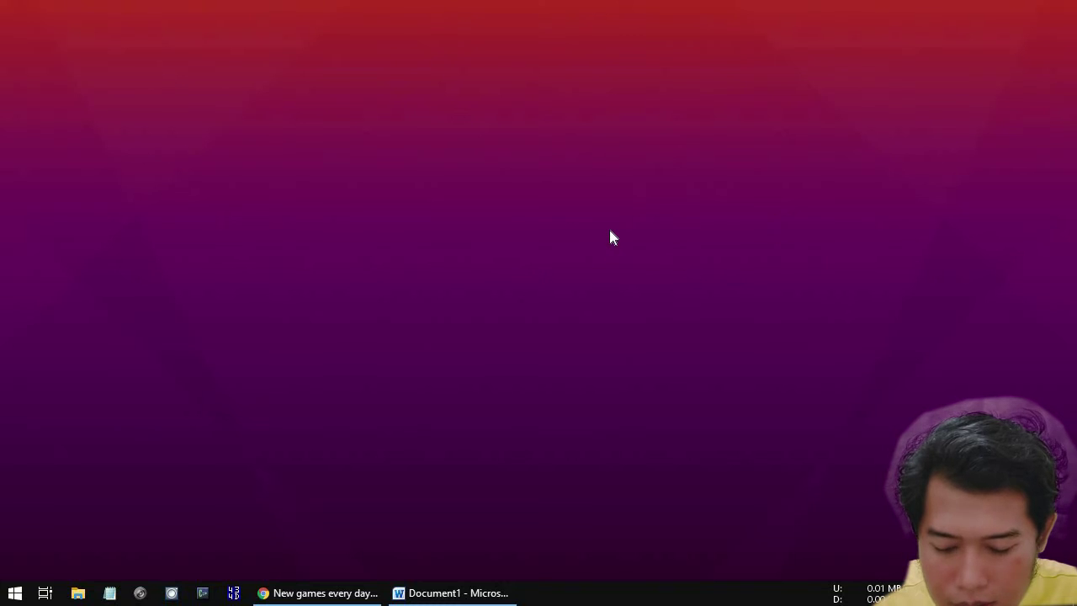
- Capture a freeform snip of the desktop wallpaper and paste it into the empty Word document
{"action": "key", "text": "super+shift+s"}
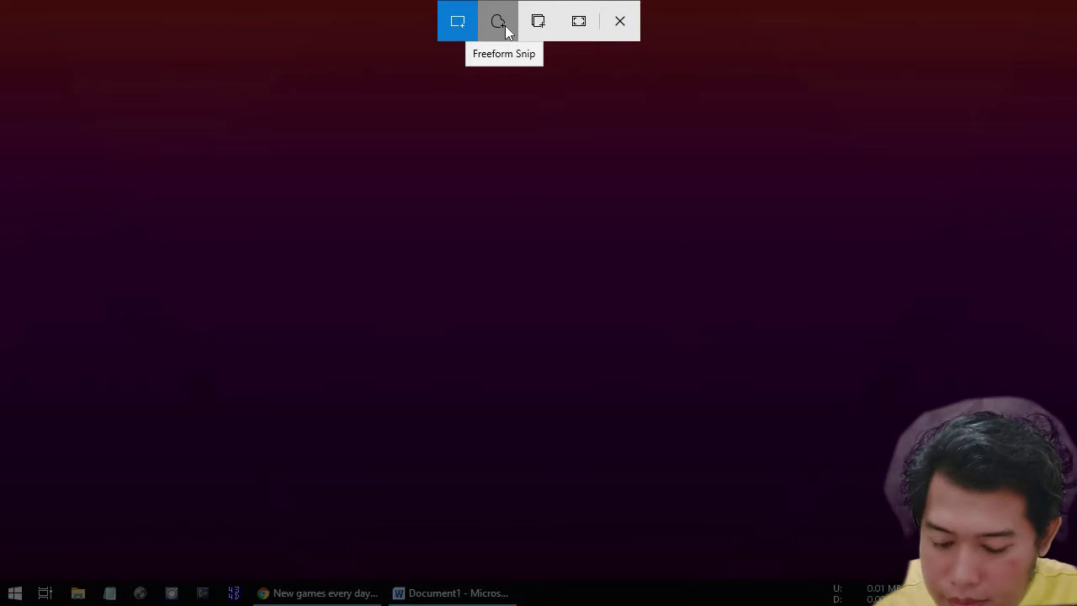
{"action": "left_click_drag", "start_coordinate": [283, 132], "coordinate": [497, 320]}
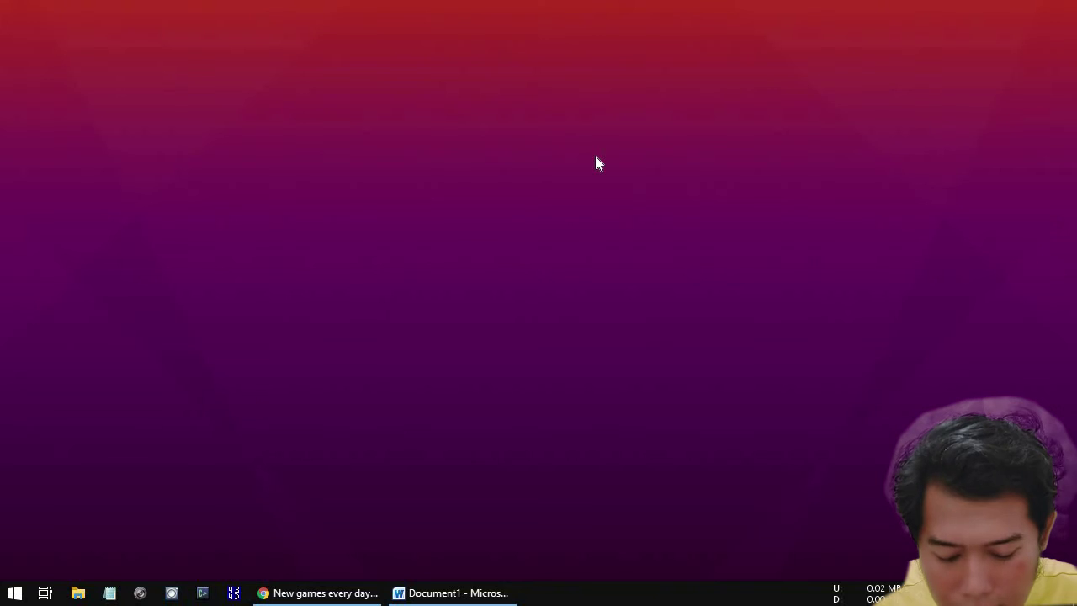
{"action": "key", "text": "super+shift+s"}
{"action": "left_click", "coordinate": [497, 21]}
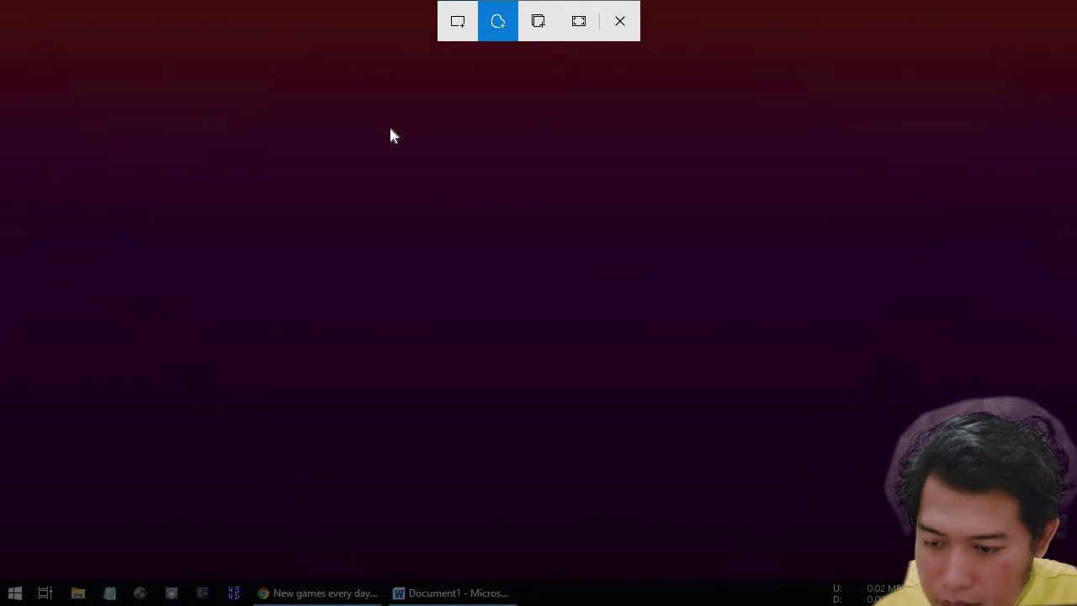
{"action": "mouse_move", "coordinate": [390, 130]}
{"action": "left_mouse_down"}
{"action": "mouse_move", "coordinate": [484, 172]}
{"action": "mouse_move", "coordinate": [542, 253]}
{"action": "mouse_move", "coordinate": [579, 270]}
{"action": "mouse_move", "coordinate": [571, 309]}
{"action": "mouse_move", "coordinate": [519, 320]}
{"action": "mouse_move", "coordinate": [438, 293]}
{"action": "mouse_move", "coordinate": [274, 301]}
{"action": "mouse_move", "coordinate": [287, 391]}
{"action": "mouse_move", "coordinate": [157, 171]}
{"action": "mouse_move", "coordinate": [238, 122]}
{"action": "mouse_move", "coordinate": [370, 110]}
{"action": "left_mouse_up"}
{"action": "mouse_move", "coordinate": [546, 88]}
{"action": "left_mouse_down"}
{"action": "mouse_move", "coordinate": [704, 73]}
{"action": "mouse_move", "coordinate": [533, 272]}
{"action": "mouse_move", "coordinate": [600, 311]}
{"action": "left_mouse_up"}
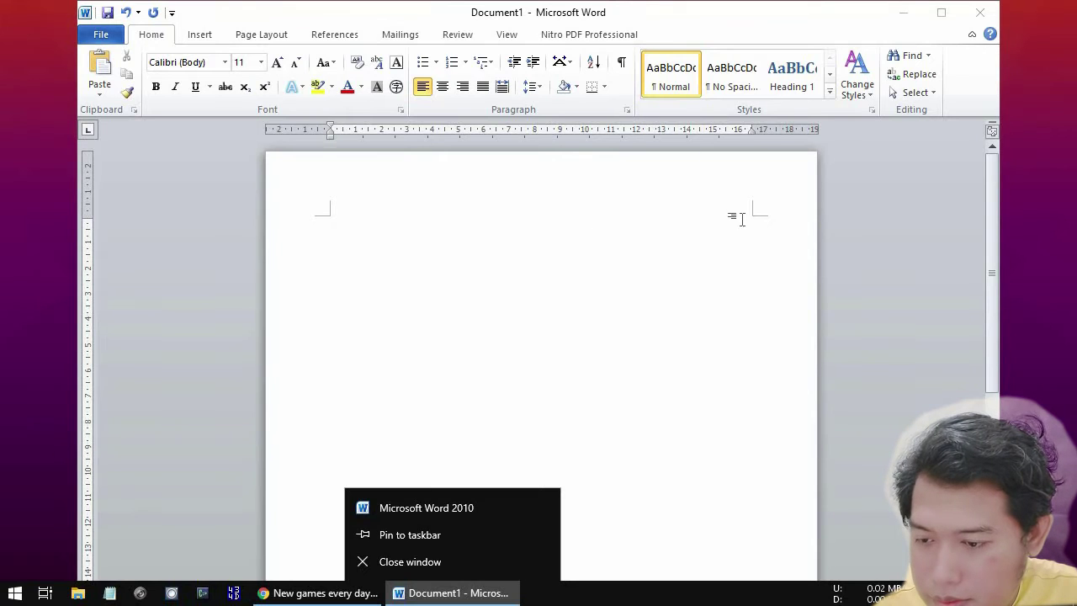
{"action": "left_click", "coordinate": [741, 219]}
{"action": "key", "text": "ctrl+v"}
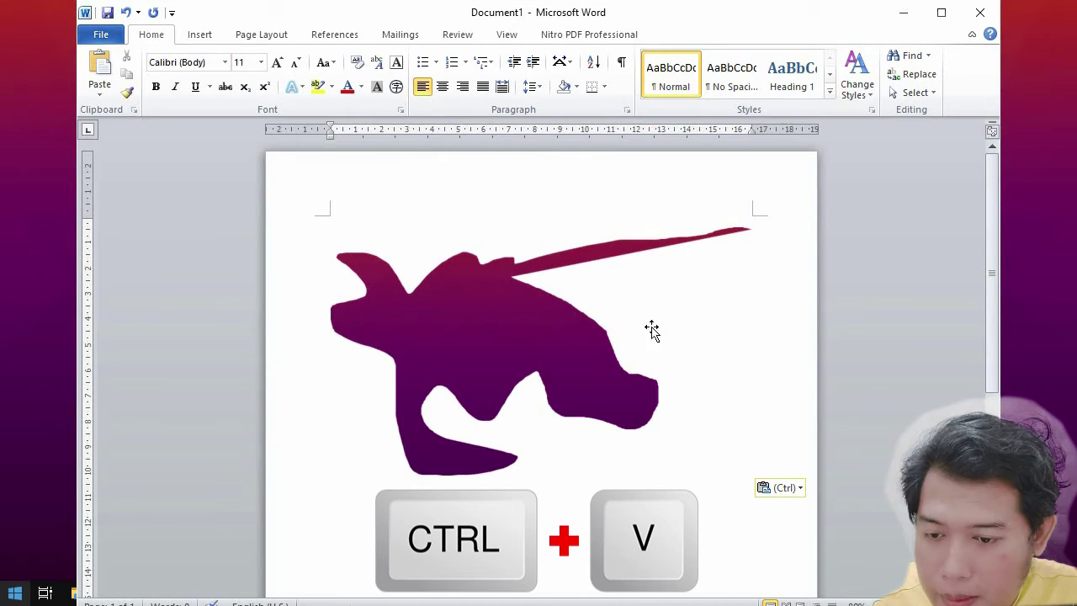
- Capture a freeform snip around the Idle Goddess article text and the neighbouring game thumbnails on the mbaurekso.com page in Chrome
{"action": "left_click", "coordinate": [908, 10]}
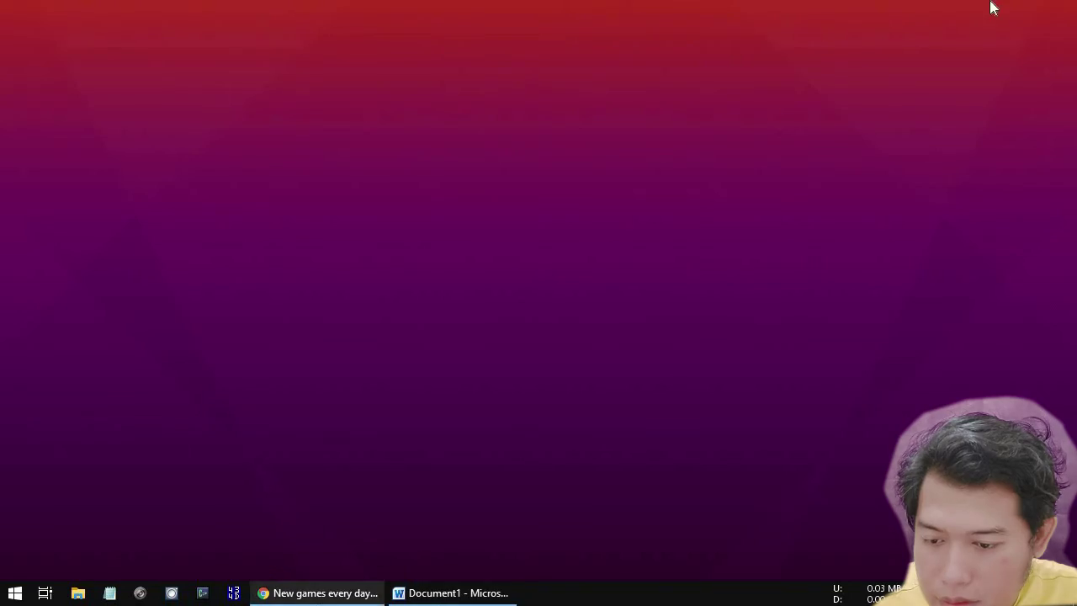
{"action": "key", "text": "alt+Tab"}
{"action": "scroll", "coordinate": [620, 329], "scroll_direction": "down", "scroll_amount": 7}
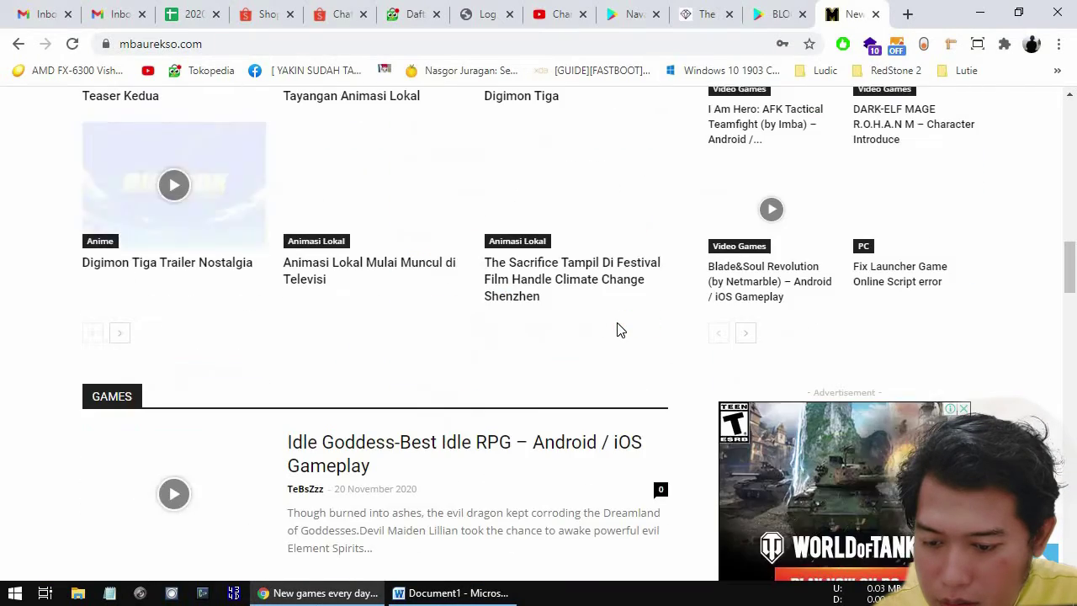
{"action": "scroll", "coordinate": [118, 250], "scroll_direction": "down", "scroll_amount": 5}
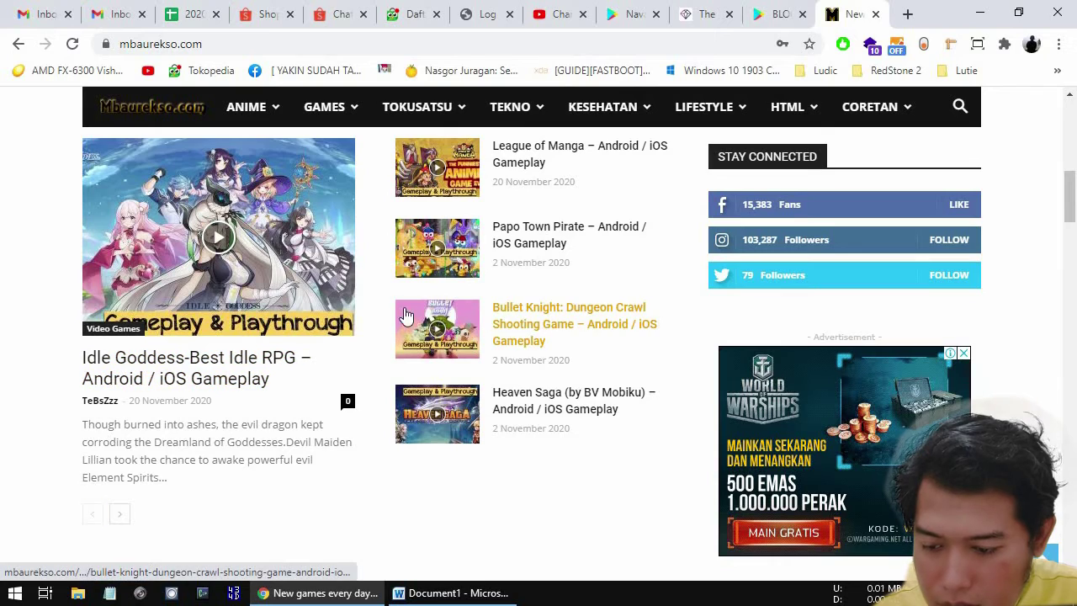
{"action": "key", "text": "super+shift+s"}
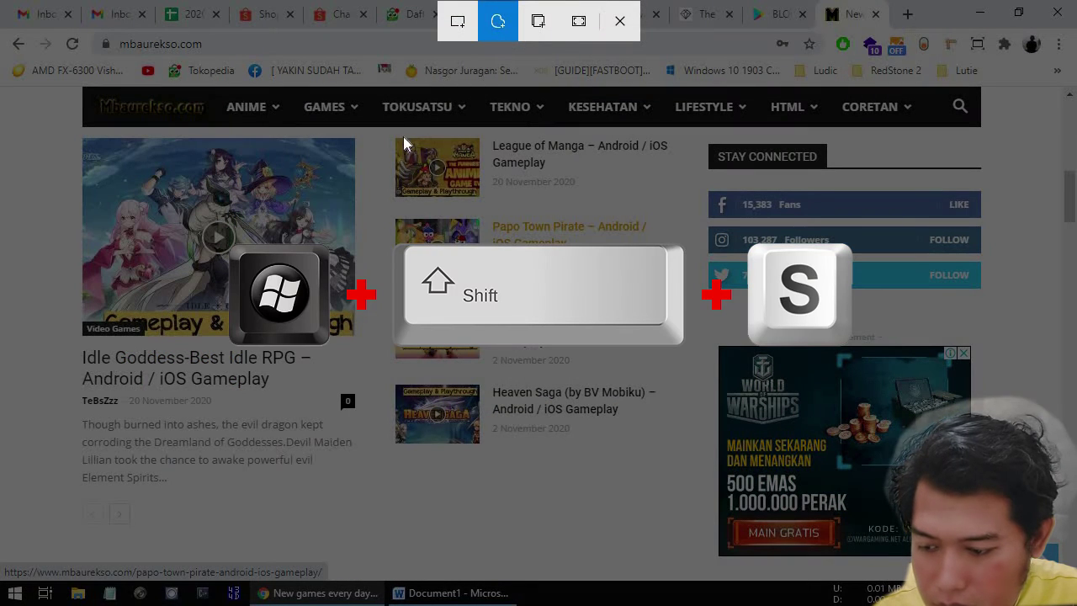
{"action": "mouse_move", "coordinate": [387, 128]}
{"action": "left_mouse_down"}
{"action": "mouse_move", "coordinate": [493, 162]}
{"action": "mouse_move", "coordinate": [484, 226]}
{"action": "mouse_move", "coordinate": [497, 282]}
{"action": "mouse_move", "coordinate": [623, 288]}
{"action": "mouse_move", "coordinate": [687, 318]}
{"action": "mouse_move", "coordinate": [640, 368]}
{"action": "mouse_move", "coordinate": [380, 367]}
{"action": "mouse_move", "coordinate": [323, 487]}
{"action": "mouse_move", "coordinate": [157, 490]}
{"action": "mouse_move", "coordinate": [41, 475]}
{"action": "mouse_move", "coordinate": [45, 396]}
{"action": "mouse_move", "coordinate": [86, 337]}
{"action": "mouse_move", "coordinate": [327, 344]}
{"action": "mouse_move", "coordinate": [375, 301]}
{"action": "mouse_move", "coordinate": [386, 133]}
{"action": "left_mouse_up"}
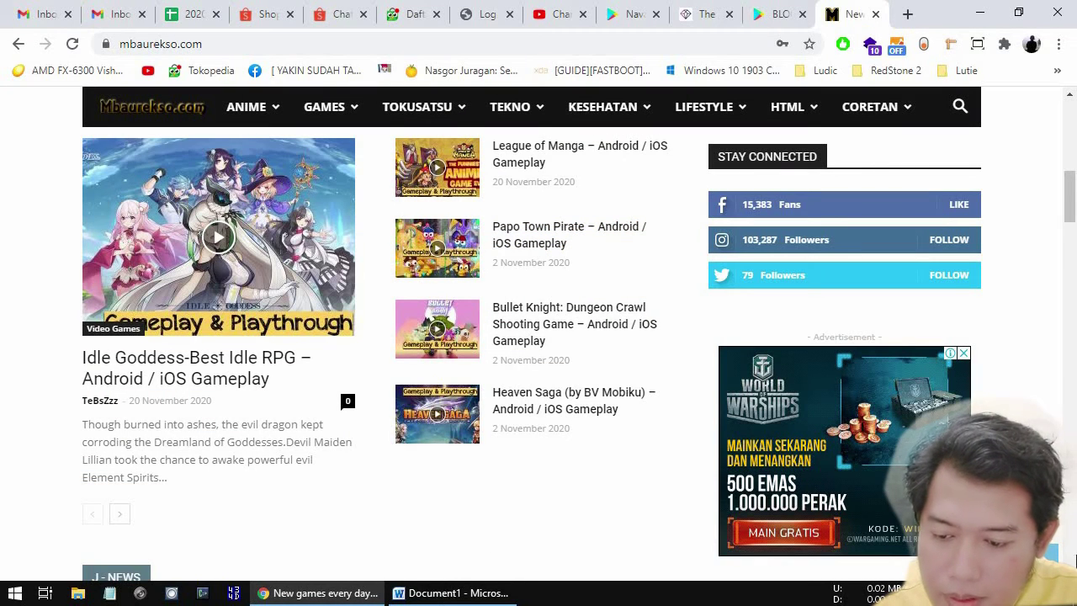
- Switch to Word and paste the freeform web page snip below the wallpaper snip in the document
{"action": "left_click", "coordinate": [1058, 592]}
{"action": "left_click", "coordinate": [451, 592]}
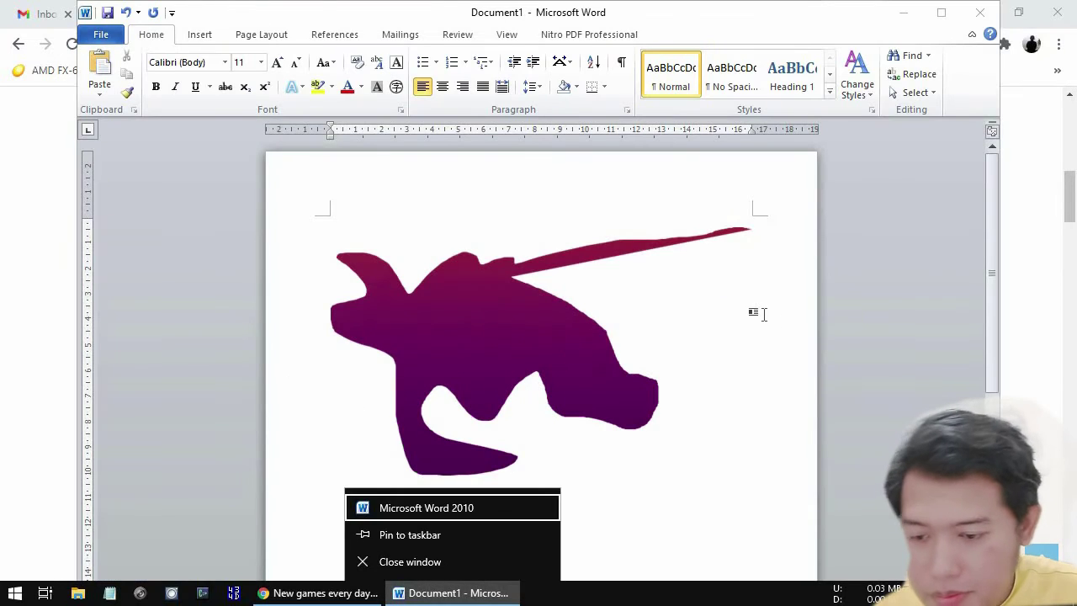
{"action": "left_click", "coordinate": [756, 312]}
{"action": "key", "text": "ctrl+v"}
{"action": "scroll", "coordinate": [670, 344], "scroll_direction": "down", "scroll_amount": 3}
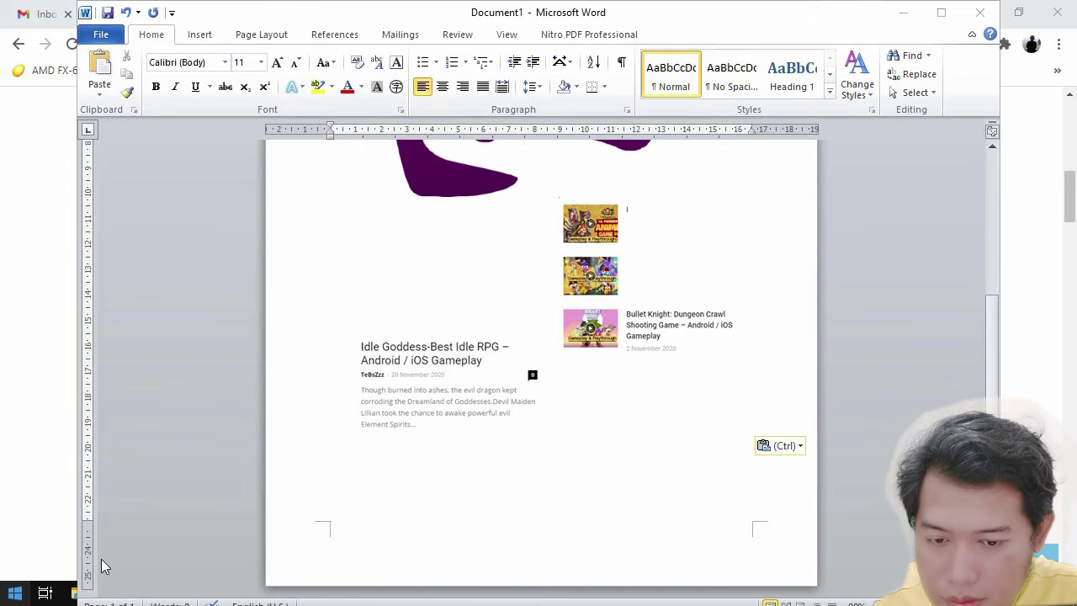
- Paste the freeform web page snip into a blank Paint canvas, then close Paint without saving
{"action": "key", "text": "super"}
{"action": "type", "text": "pai"}
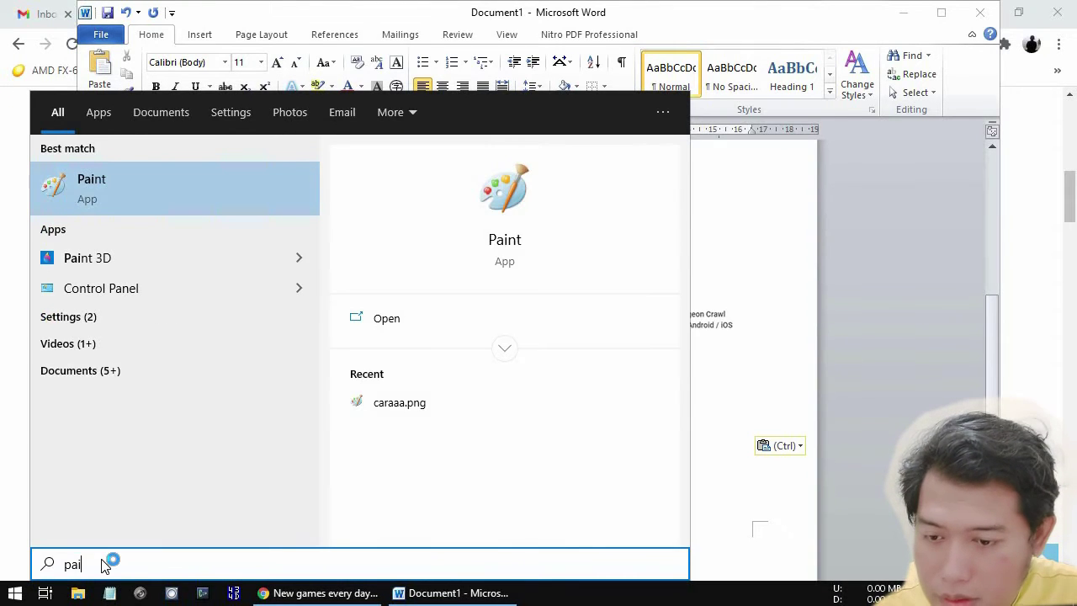
{"action": "key", "text": "Return"}
{"action": "key", "text": "ctrl+v"}
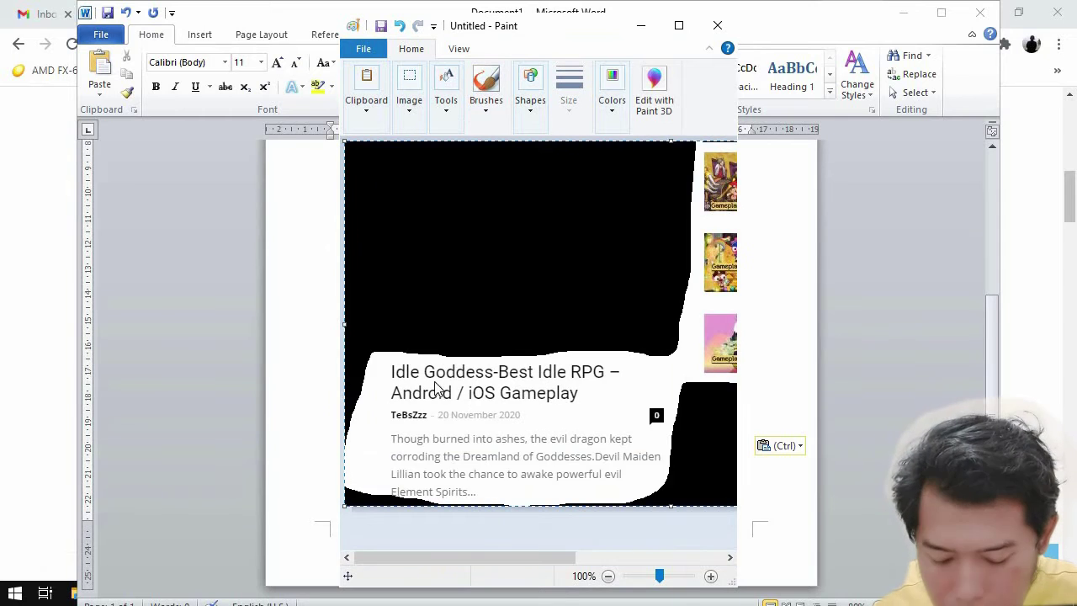
{"action": "scroll", "coordinate": [505, 365], "scroll_direction": "down", "scroll_amount": 2}
{"action": "left_click", "coordinate": [625, 321]}
{"action": "scroll", "coordinate": [625, 321], "scroll_direction": "up", "scroll_amount": 2}
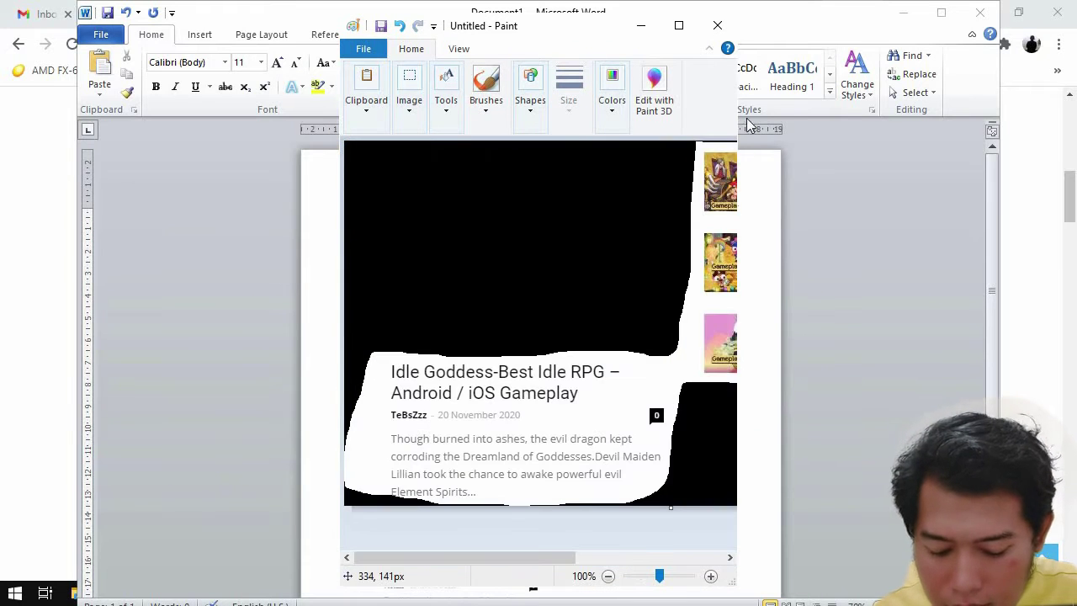
{"action": "left_click", "coordinate": [717, 25]}
{"action": "left_click", "coordinate": [566, 312]}
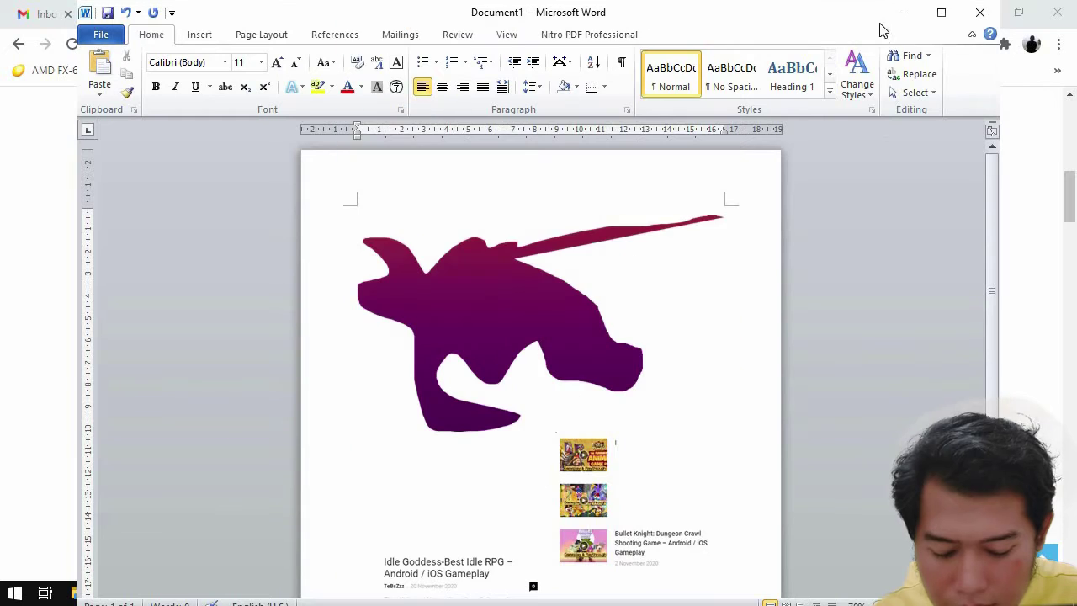
- Minimize the open windows to show the desktop and open Calculator
{"action": "left_click", "coordinate": [902, 13]}
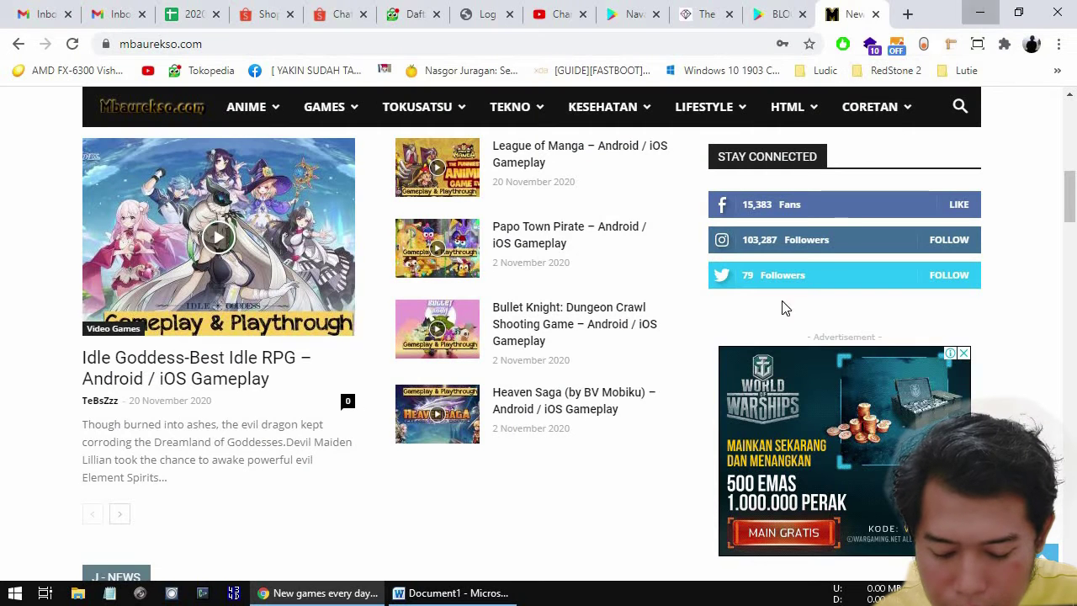
{"action": "key", "text": "super+d"}
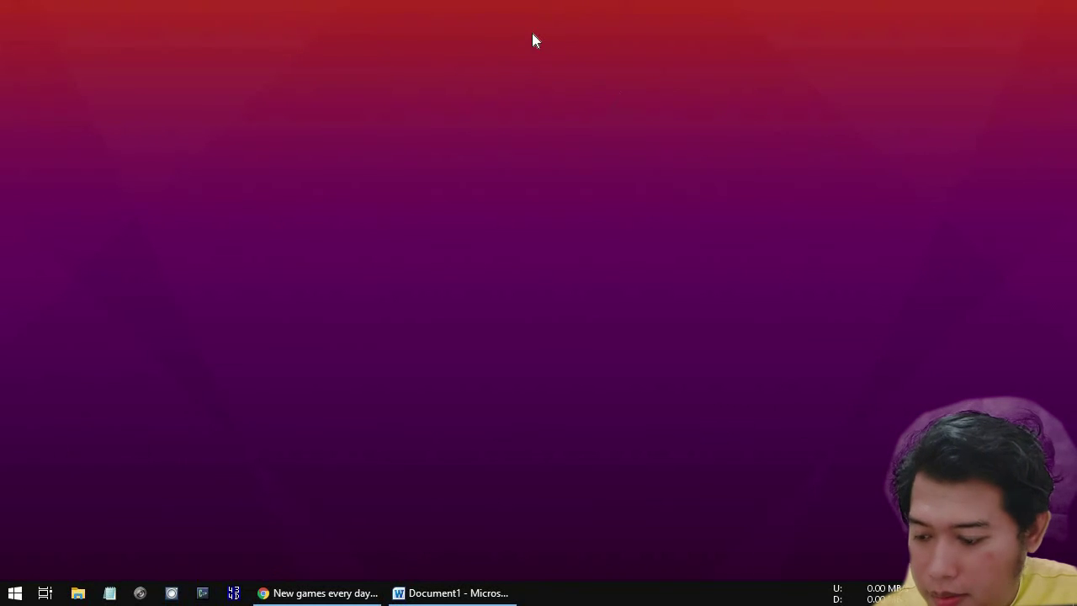
{"action": "key", "text": "super+shift+s"}
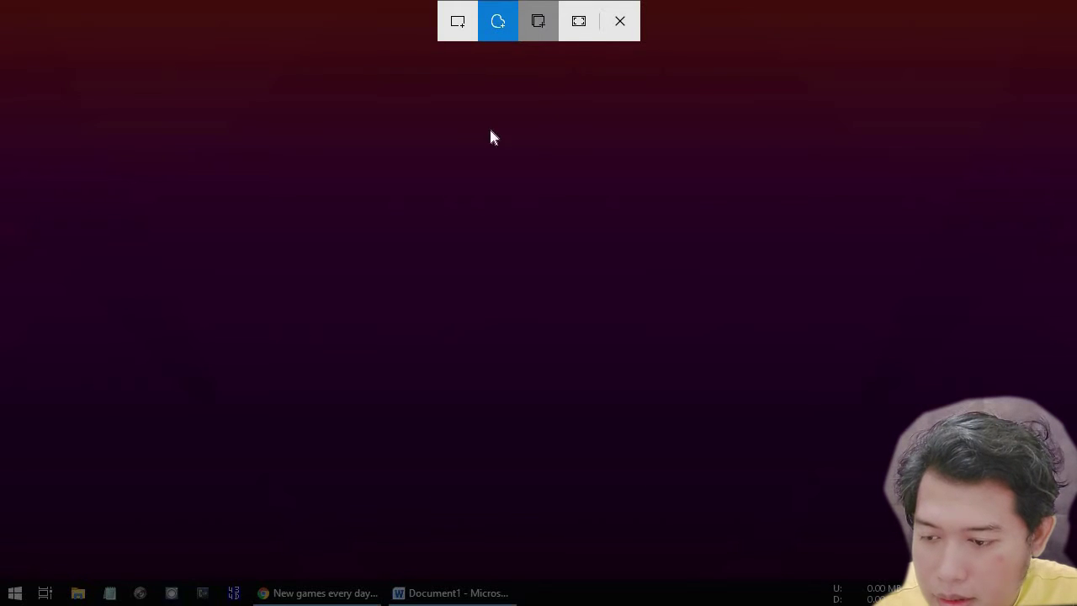
{"action": "key", "text": "Escape"}
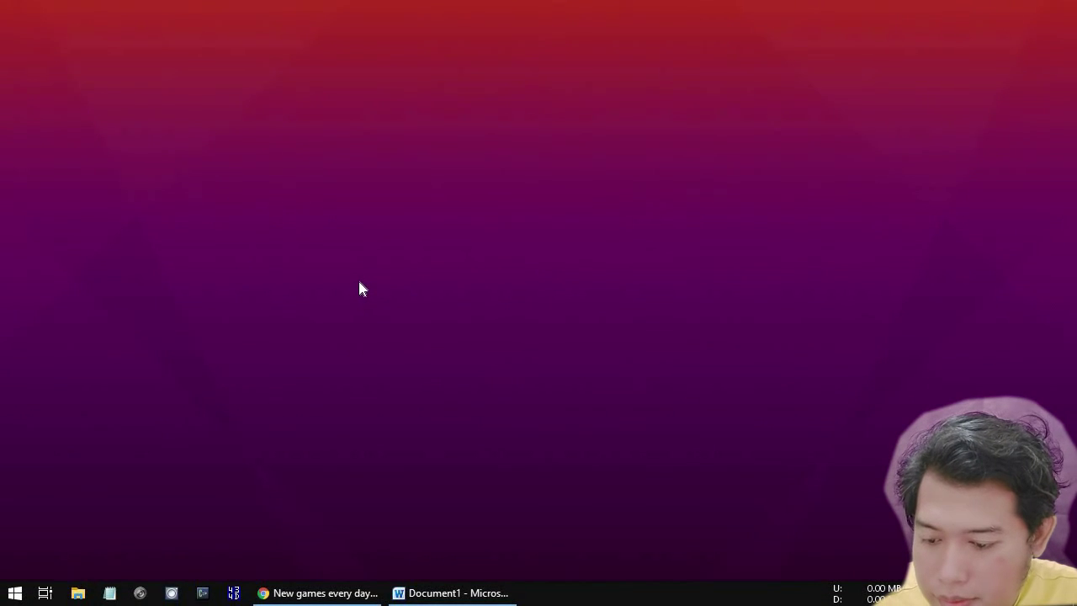
{"action": "key", "text": "super"}
{"action": "type", "text": "cal"}
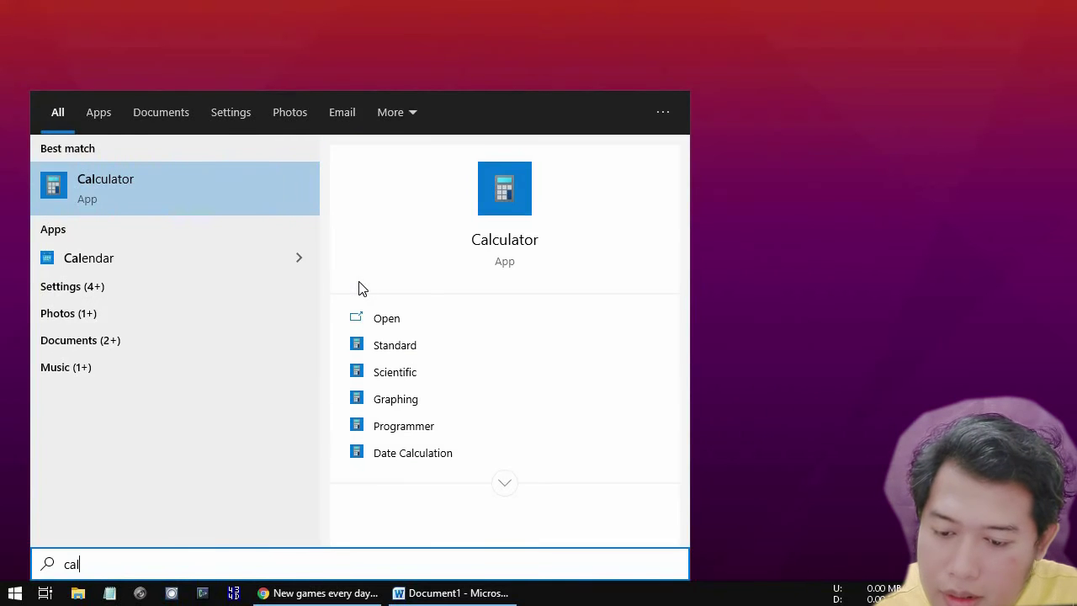
{"action": "key", "text": "Return"}
{"action": "left_click", "coordinate": [599, 91]}
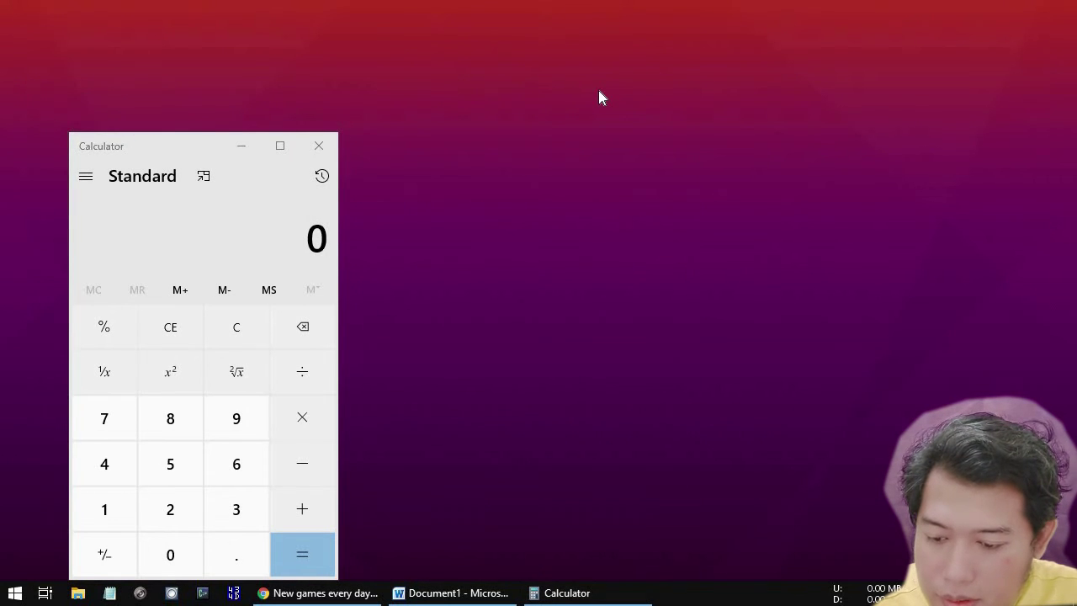
- Capture a window-mode snip of Calculator on the desktop and paste it after the freeform web page snip in the Word document
{"action": "key", "text": "super+shift+s"}
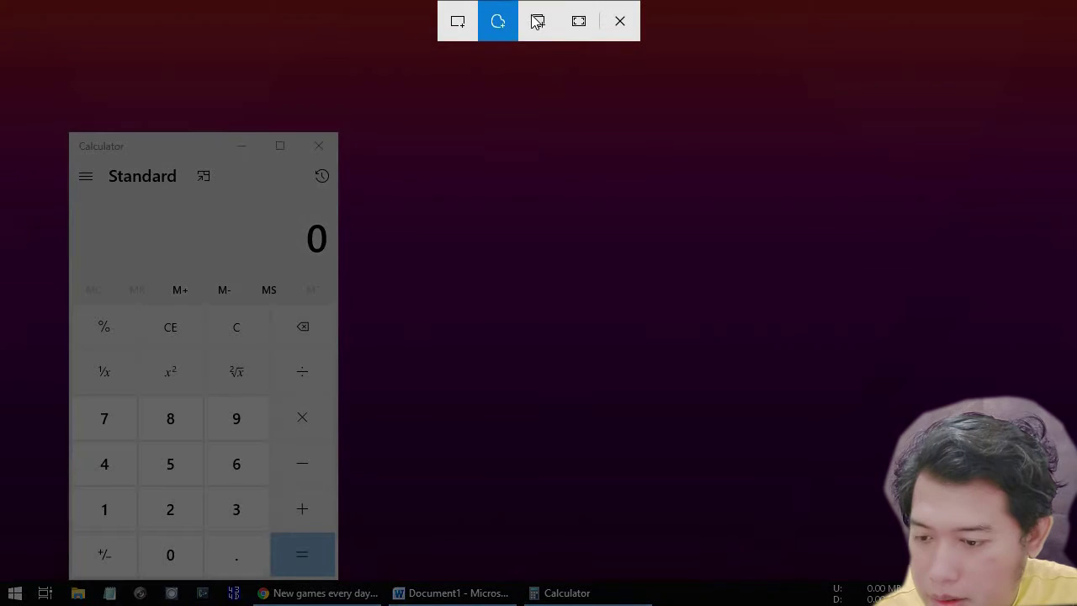
{"action": "left_click", "coordinate": [538, 21]}
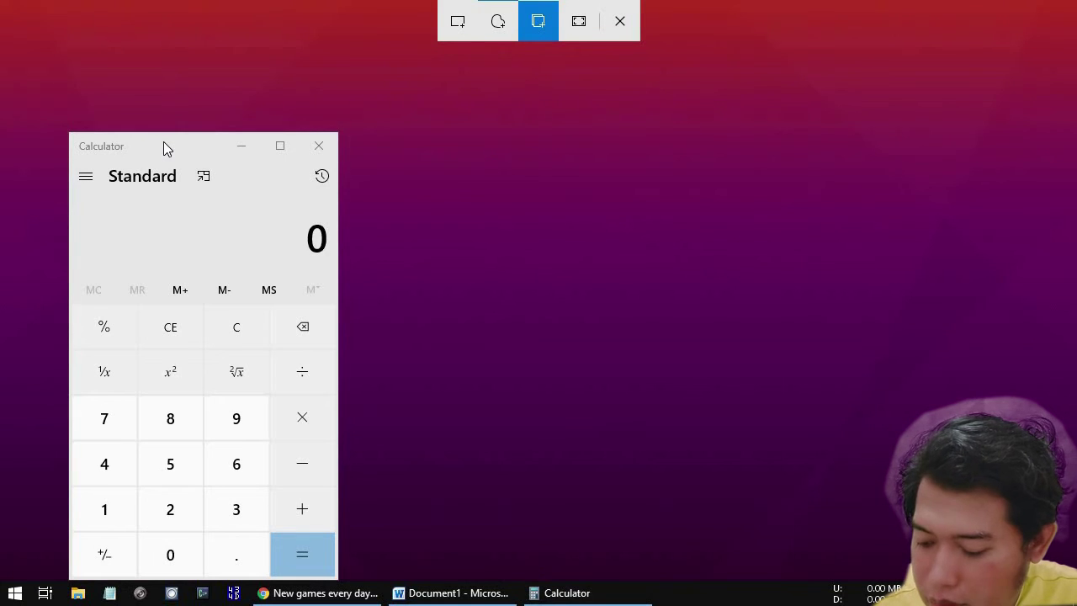
{"action": "left_click", "coordinate": [170, 149]}
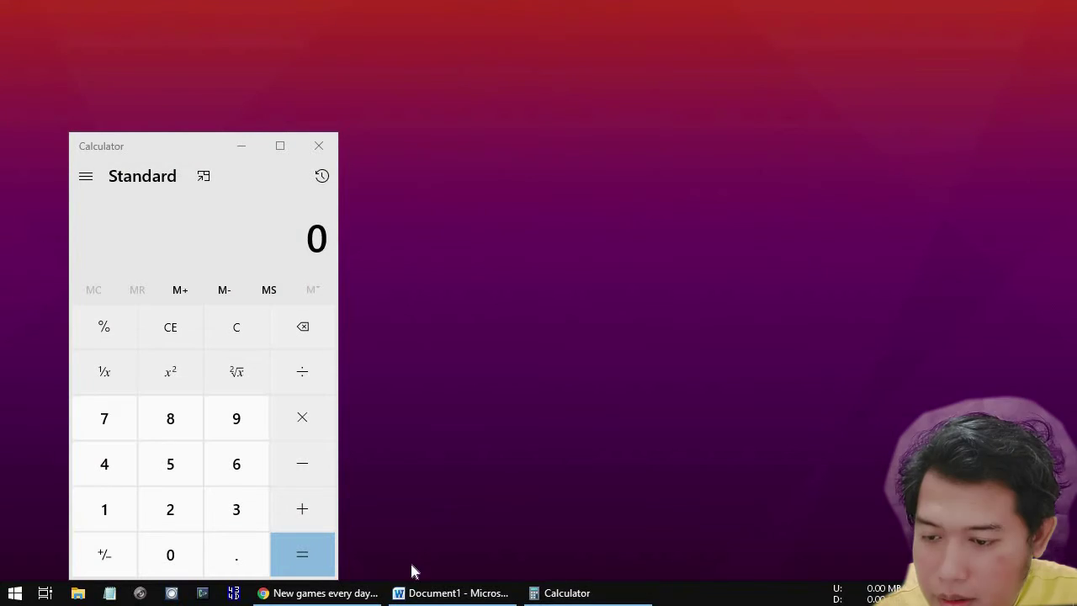
{"action": "left_click", "coordinate": [459, 598]}
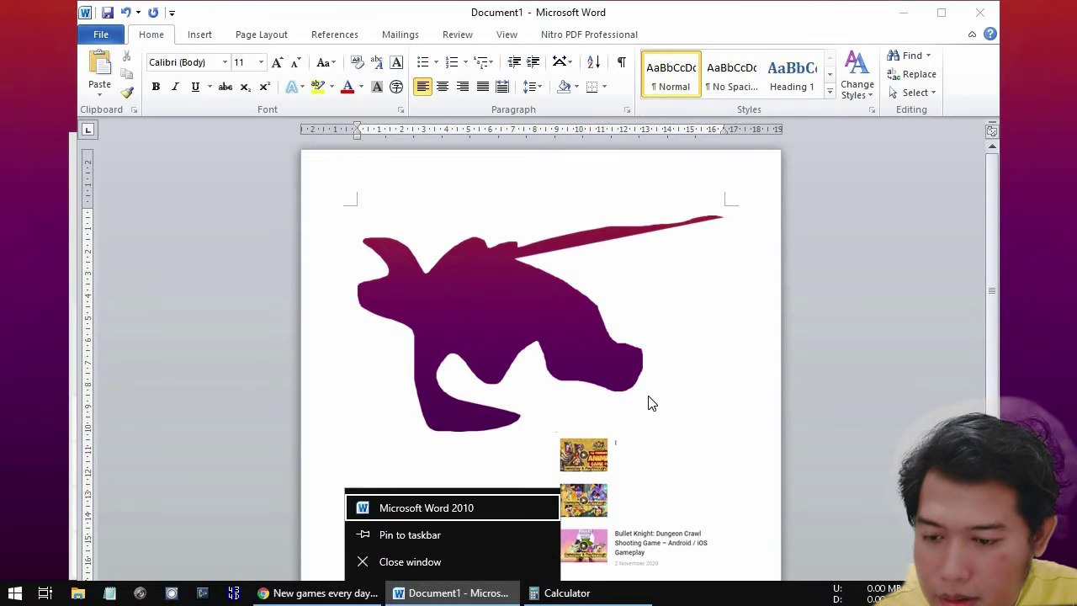
{"action": "left_click", "coordinate": [729, 356]}
{"action": "scroll", "coordinate": [724, 374], "scroll_direction": "down", "scroll_amount": 4}
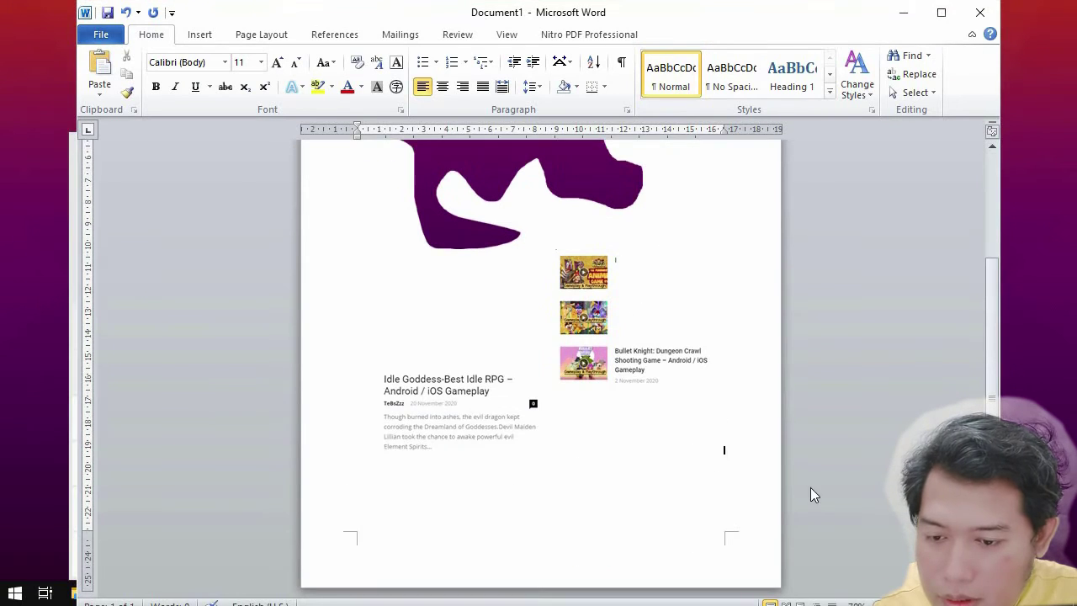
{"action": "key", "text": "ctrl+v"}
{"action": "scroll", "coordinate": [877, 185], "scroll_direction": "up", "scroll_amount": 3}
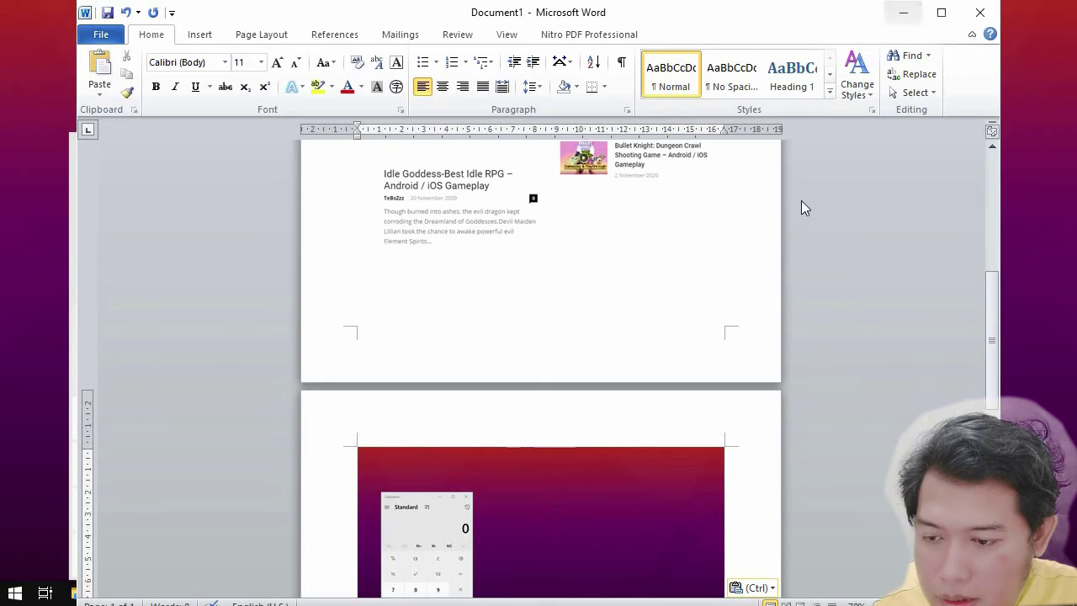
- Minimize Word, close Calculator, and open two File Explorer windows
{"action": "left_click", "coordinate": [903, 12]}
{"action": "left_click", "coordinate": [321, 144]}
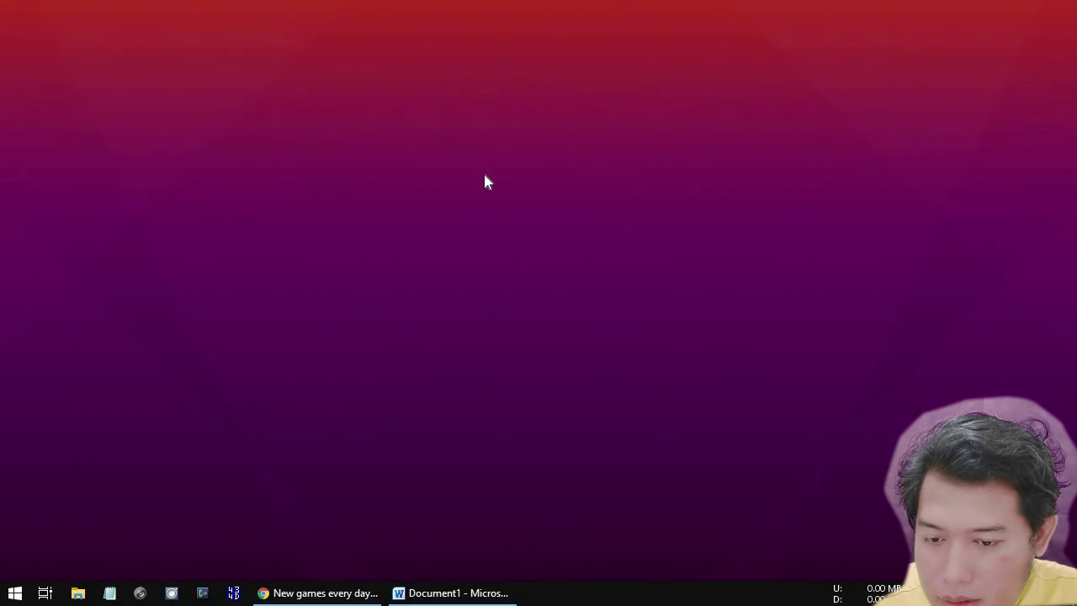
{"action": "key", "text": "super+e"}
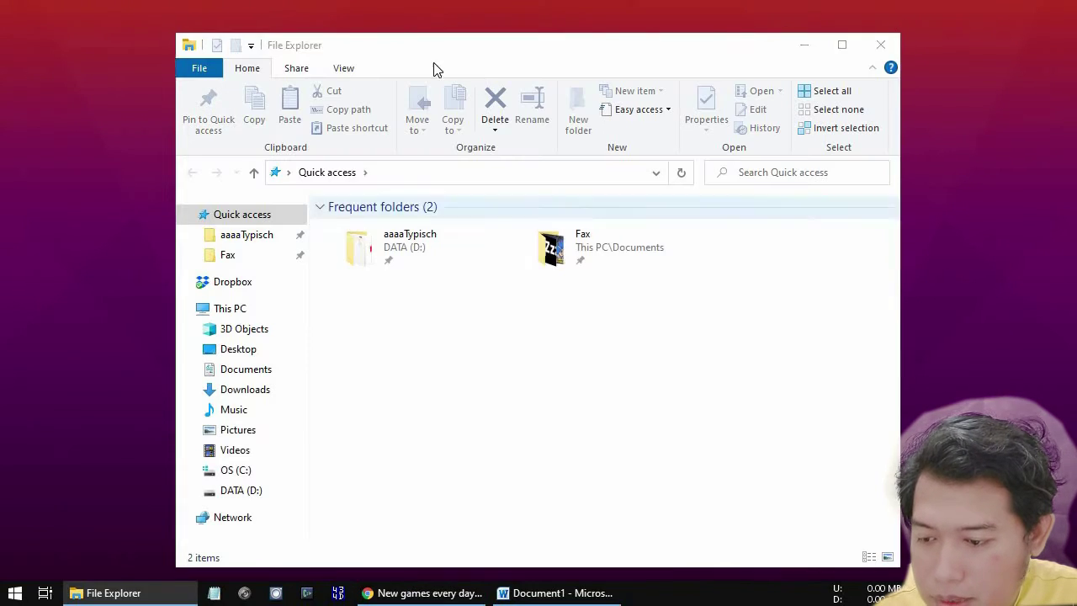
{"action": "key", "text": "super+e"}
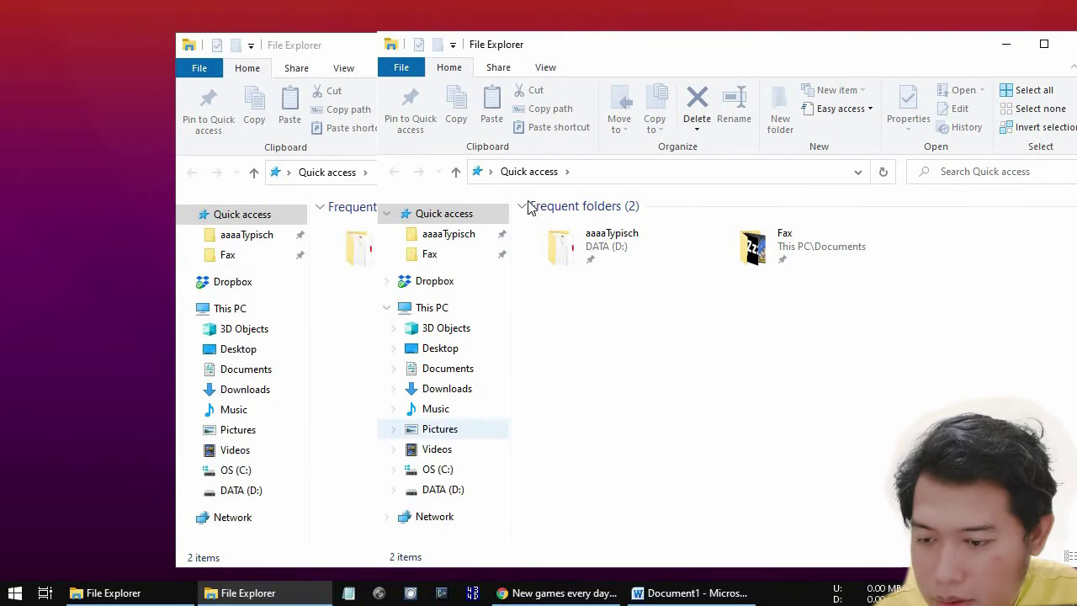
- Open the OS (C:) drive in one File Explorer window and shrink that window so it partly overlaps the other
{"action": "left_click", "coordinate": [257, 473]}
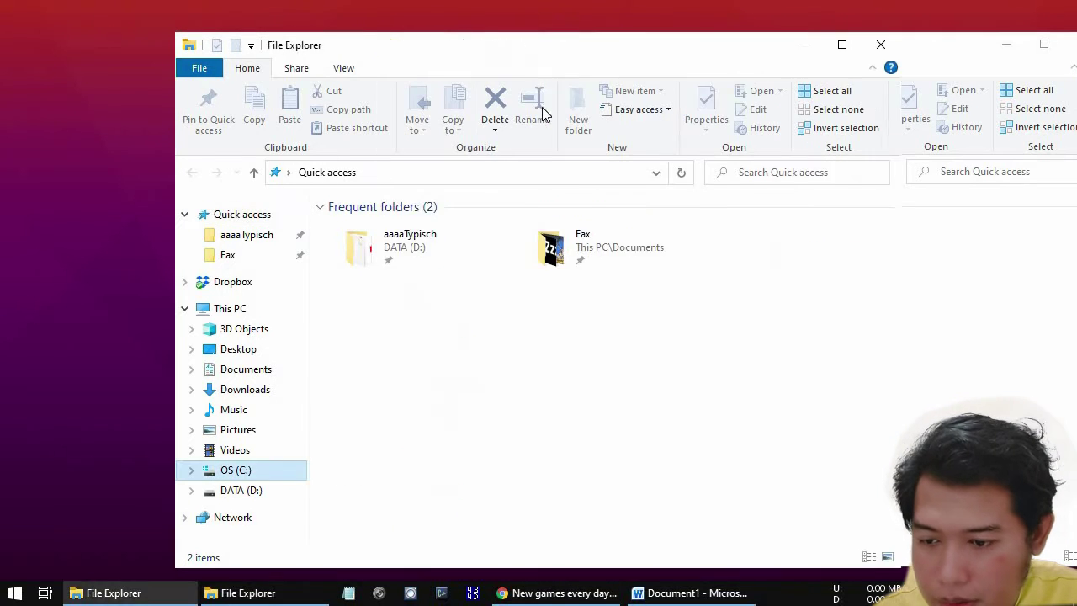
{"action": "left_click_drag", "start_coordinate": [468, 69], "coordinate": [245, 60]}
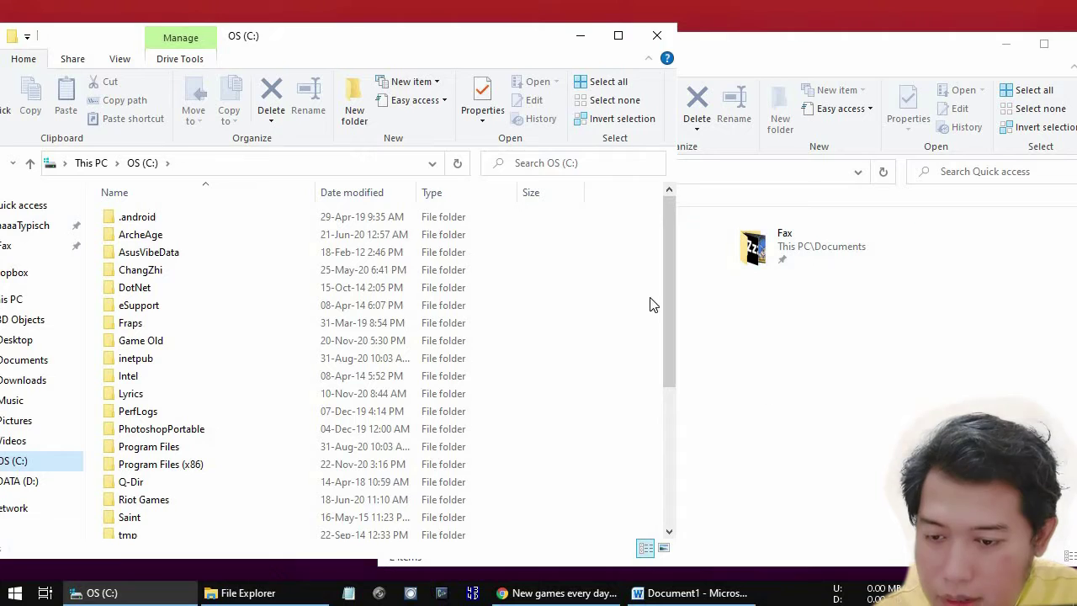
{"action": "left_click", "coordinate": [690, 303]}
{"action": "left_click_drag", "start_coordinate": [651, 30], "coordinate": [385, 261]}
{"action": "left_click_drag", "start_coordinate": [250, 271], "coordinate": [248, 117]}
{"action": "key", "text": "super+Up"}
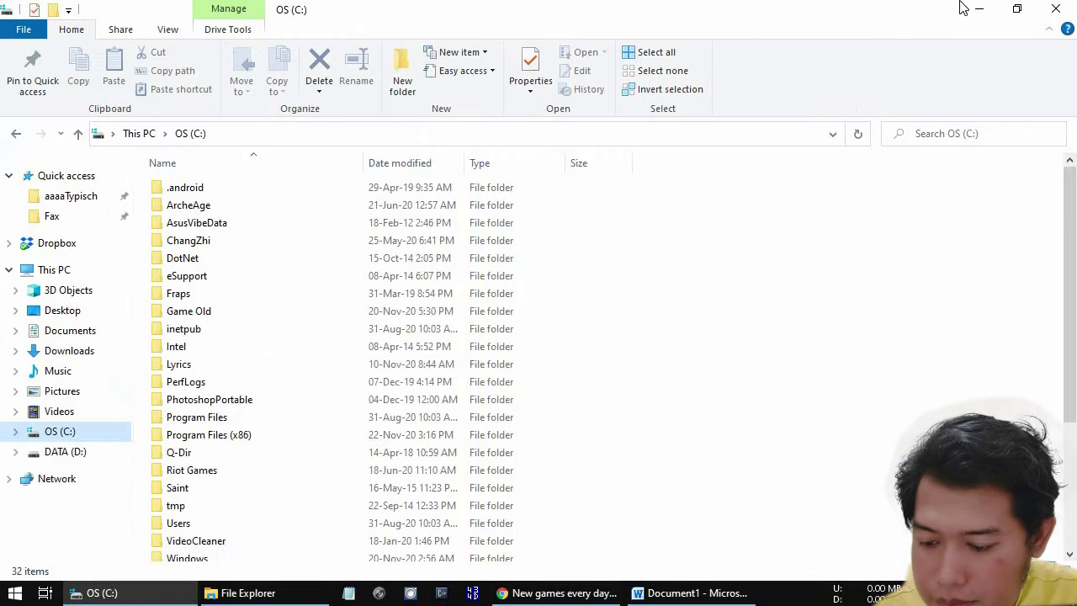
{"action": "left_click", "coordinate": [1019, 8]}
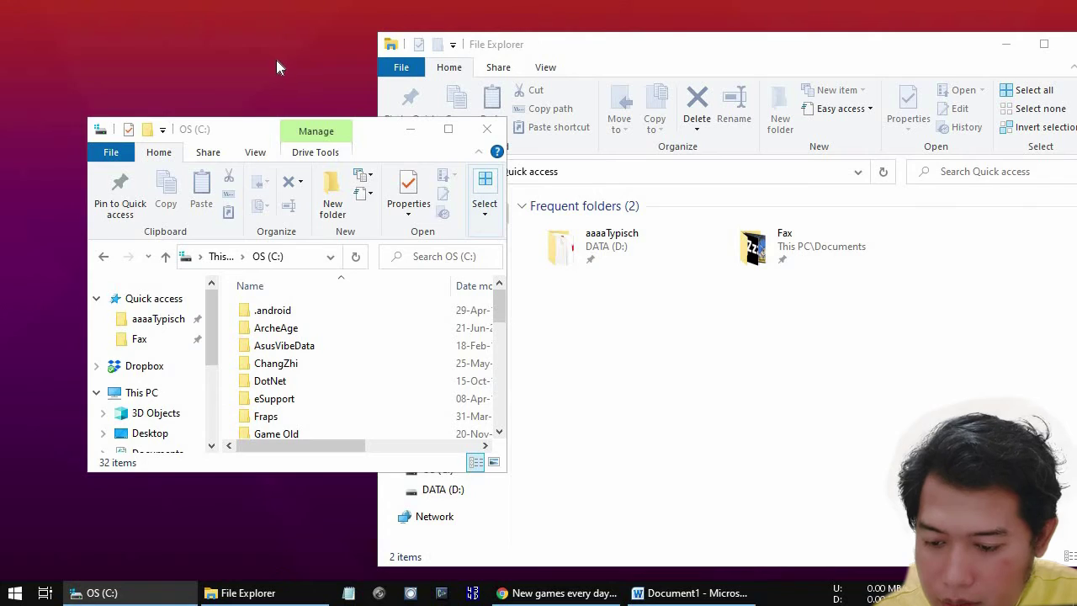
- Capture a window-mode snip of the OS (C:) window and paste it below the Calculator snip in the Word document
{"action": "key", "text": "super+shift+s"}
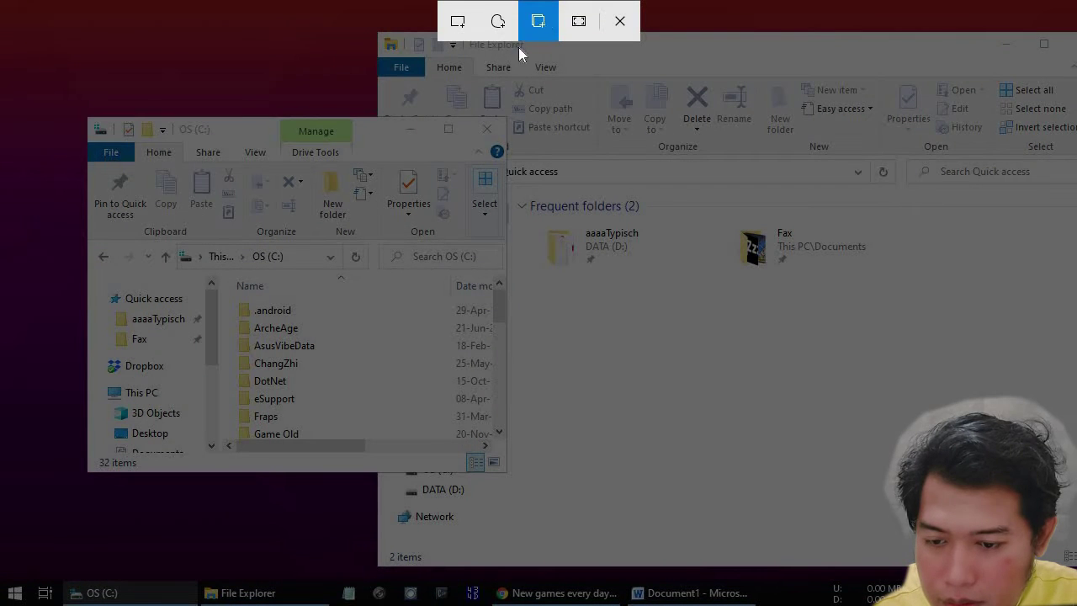
{"action": "left_click", "coordinate": [378, 145]}
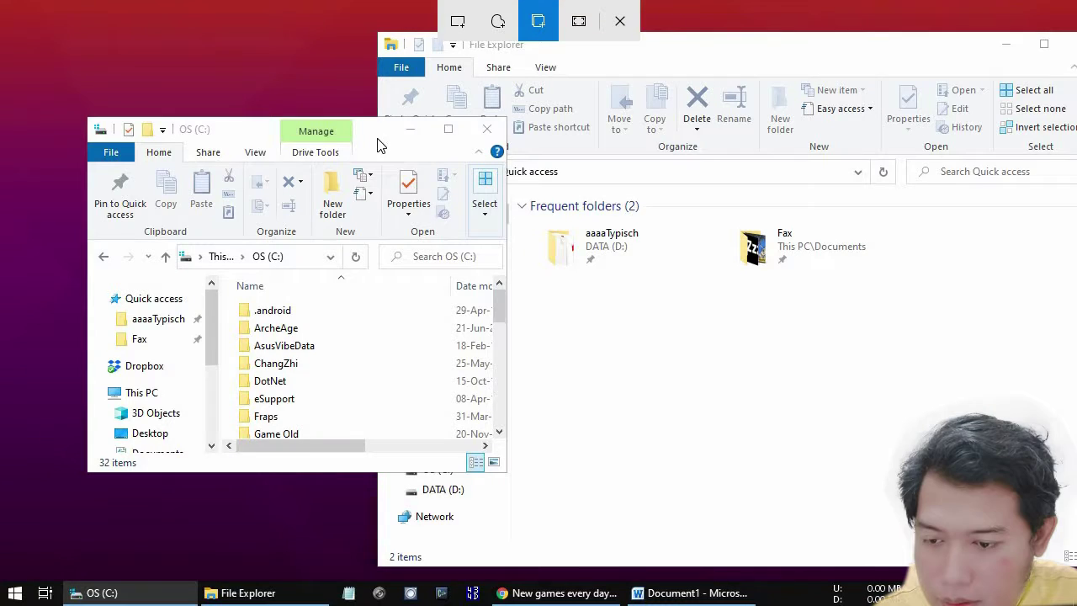
{"action": "left_click", "coordinate": [247, 132]}
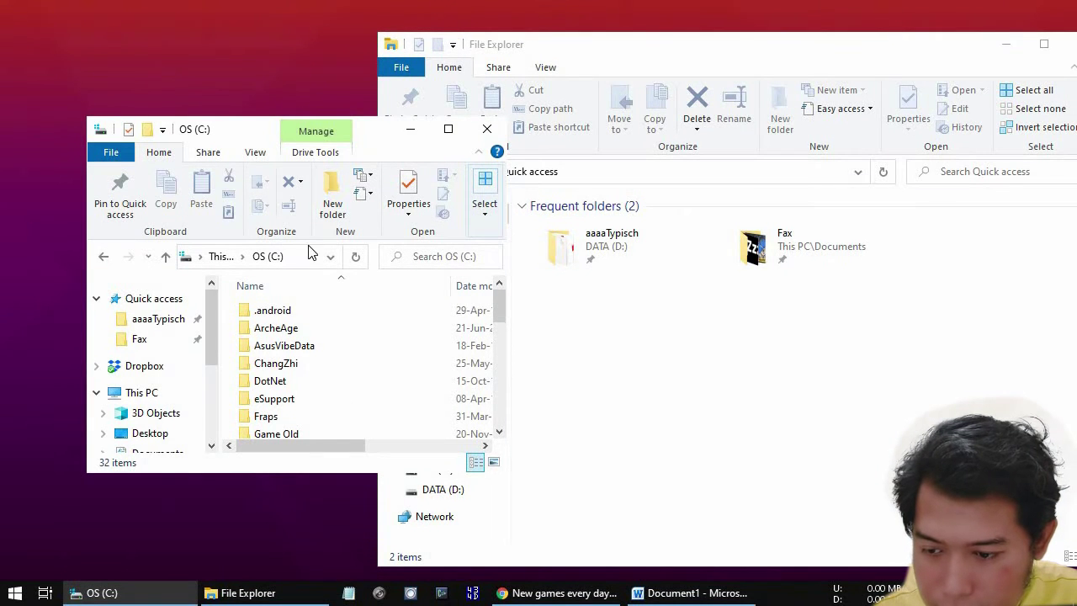
{"action": "left_click", "coordinate": [690, 592]}
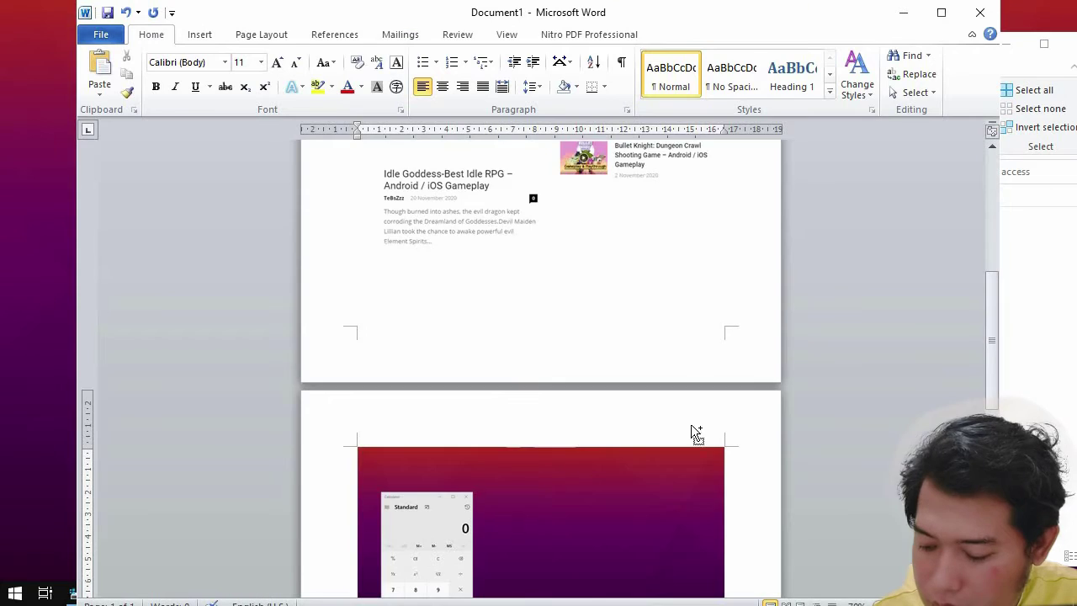
{"action": "key", "text": "ctrl+v"}
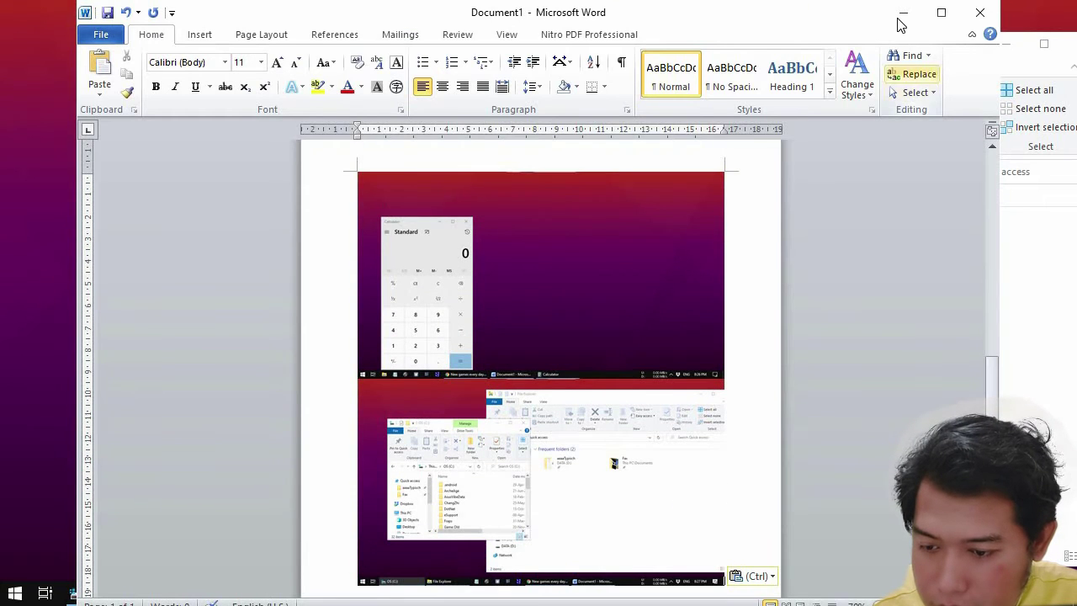
- Minimize Word and capture a window-mode snip of the File Explorer window showing Quick access
{"action": "left_click", "coordinate": [903, 12]}
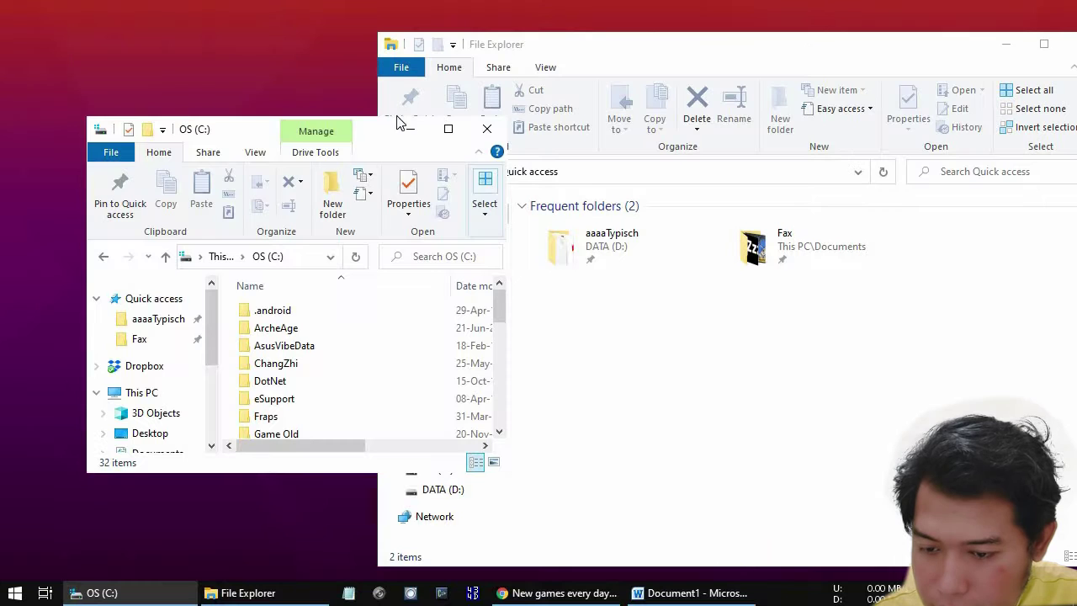
{"action": "left_click", "coordinate": [518, 18]}
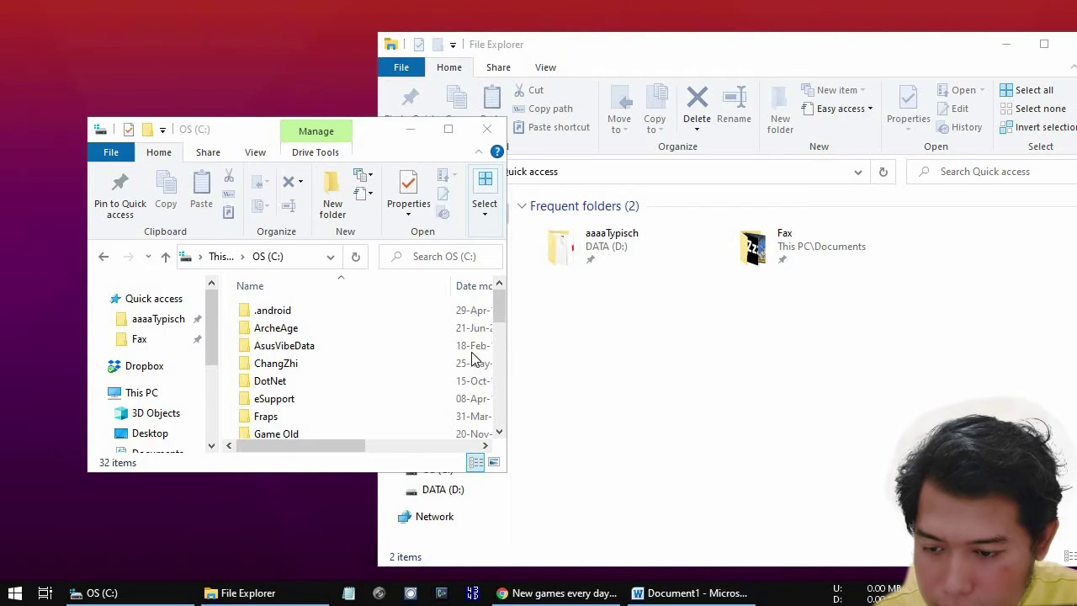
{"action": "left_click", "coordinate": [364, 128]}
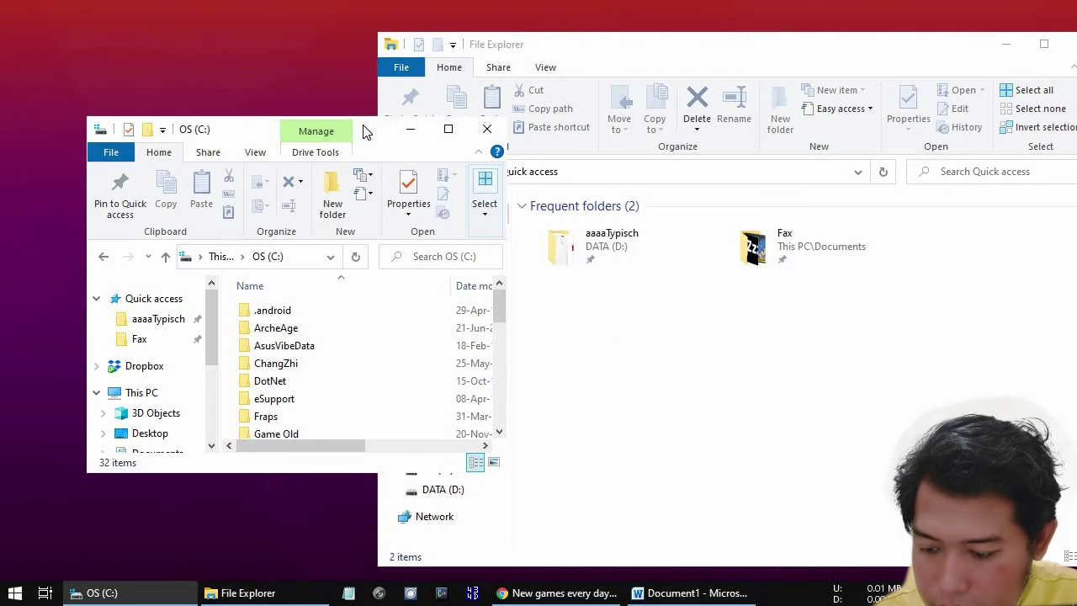
{"action": "left_click", "coordinate": [446, 6]}
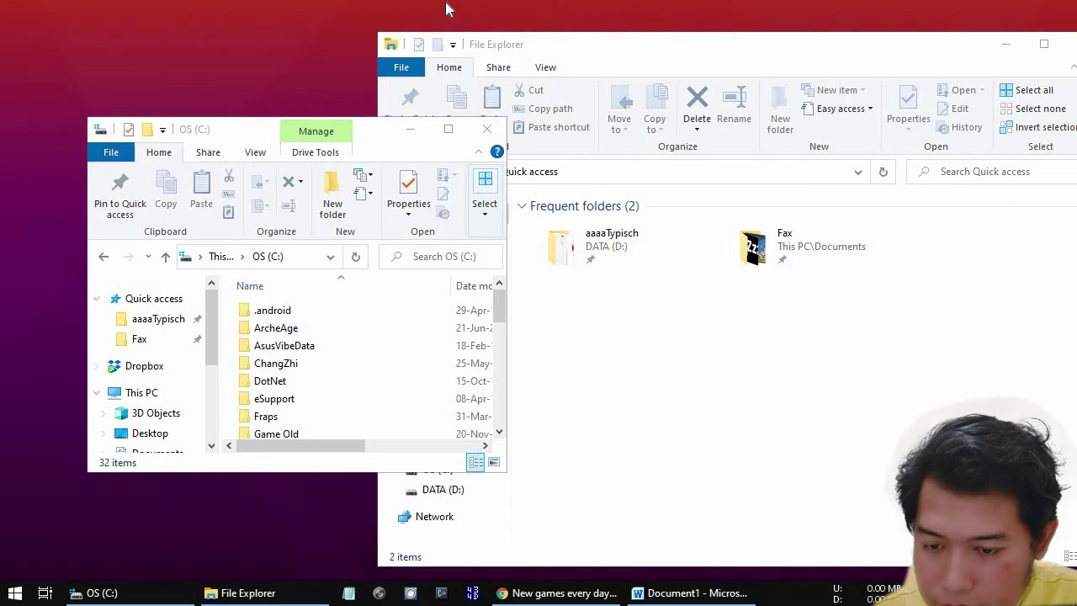
{"action": "key", "text": "super+shift+s"}
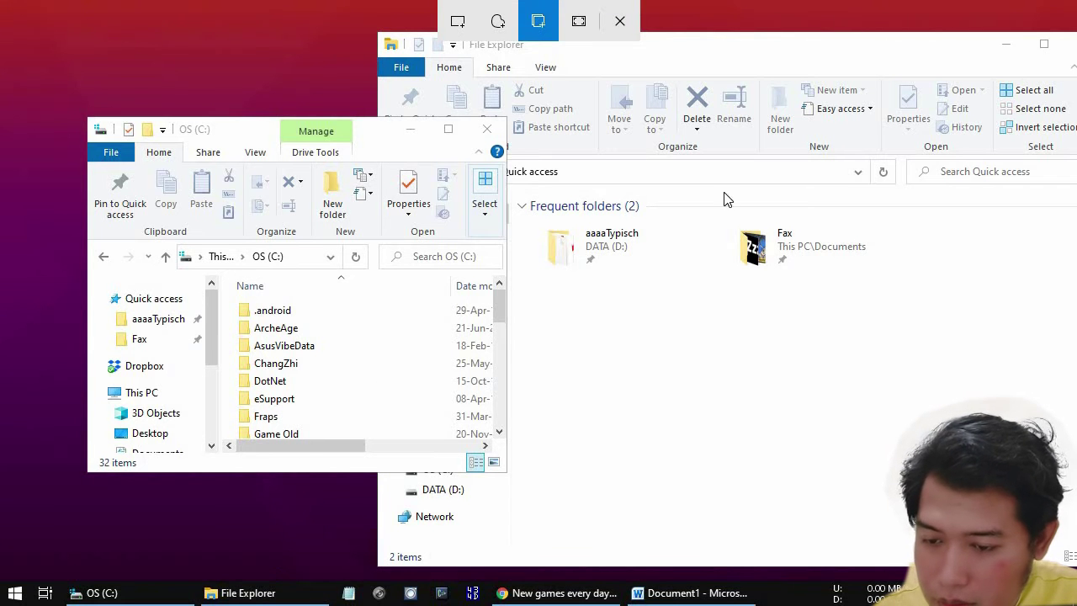
{"action": "left_click", "coordinate": [667, 271]}
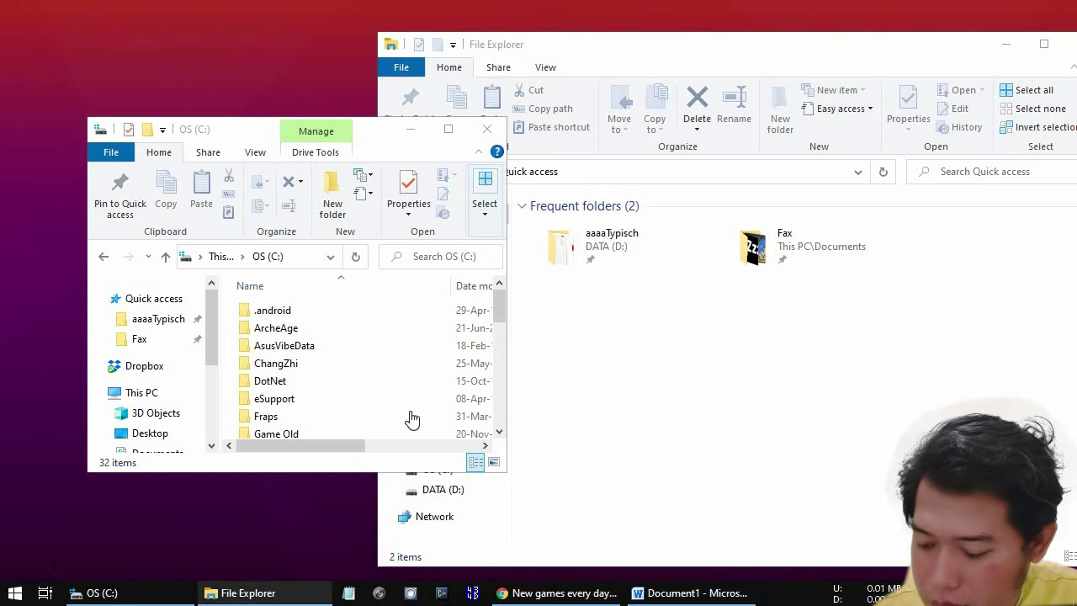
- Capture a window-mode snip of the Chrome window at mbaurekso.com with the Kesehatan menu expanded, and minimize Chrome
{"action": "left_click", "coordinate": [533, 551]}
{"action": "right_click", "coordinate": [555, 592]}
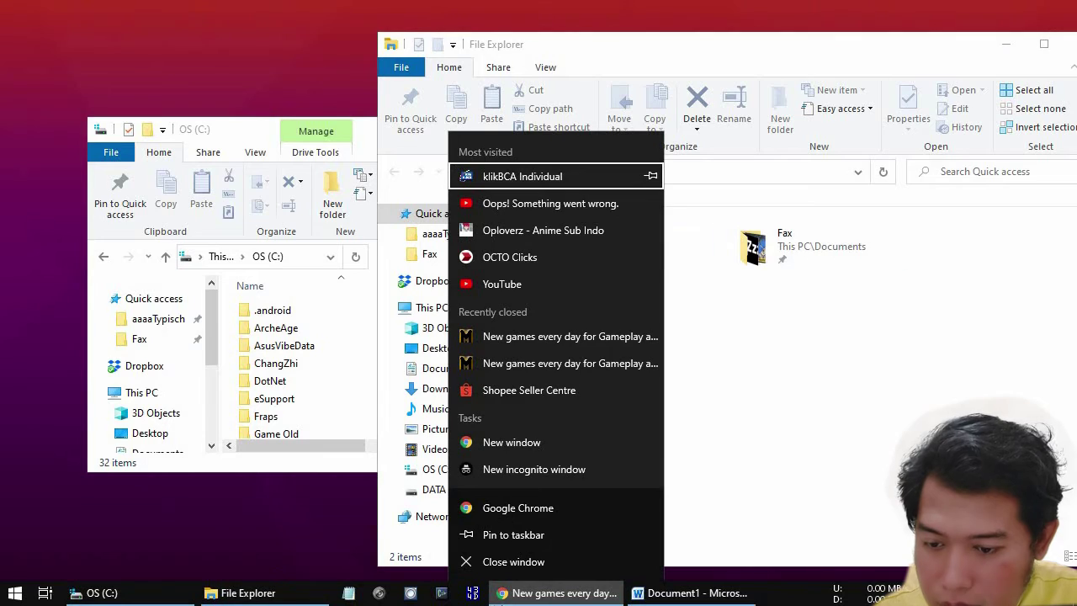
{"action": "left_click", "coordinate": [535, 596]}
{"action": "mouse_move", "coordinate": [703, 107]}
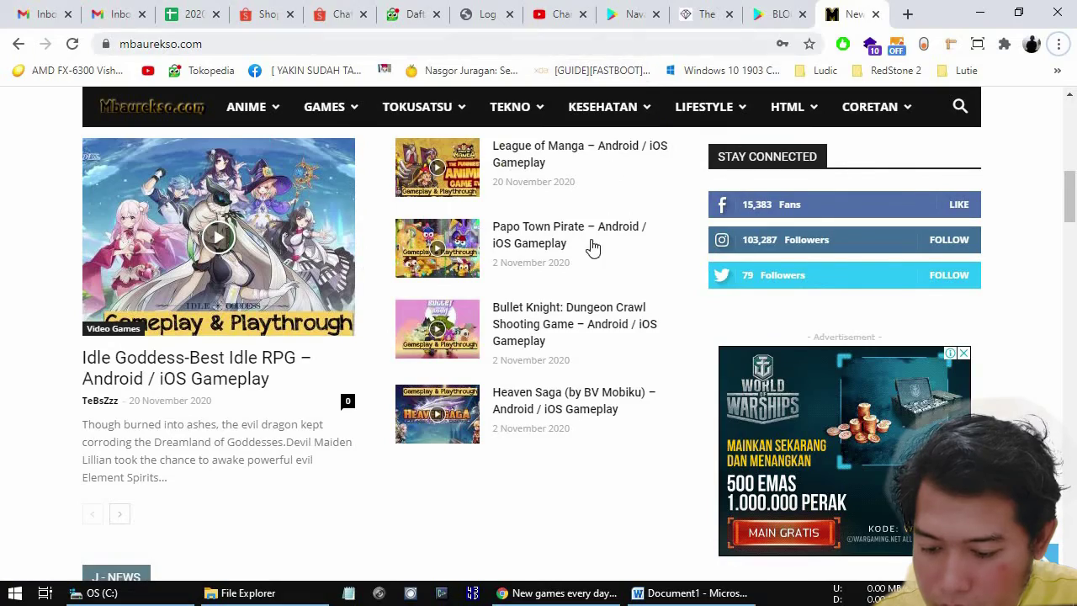
{"action": "mouse_move", "coordinate": [609, 107]}
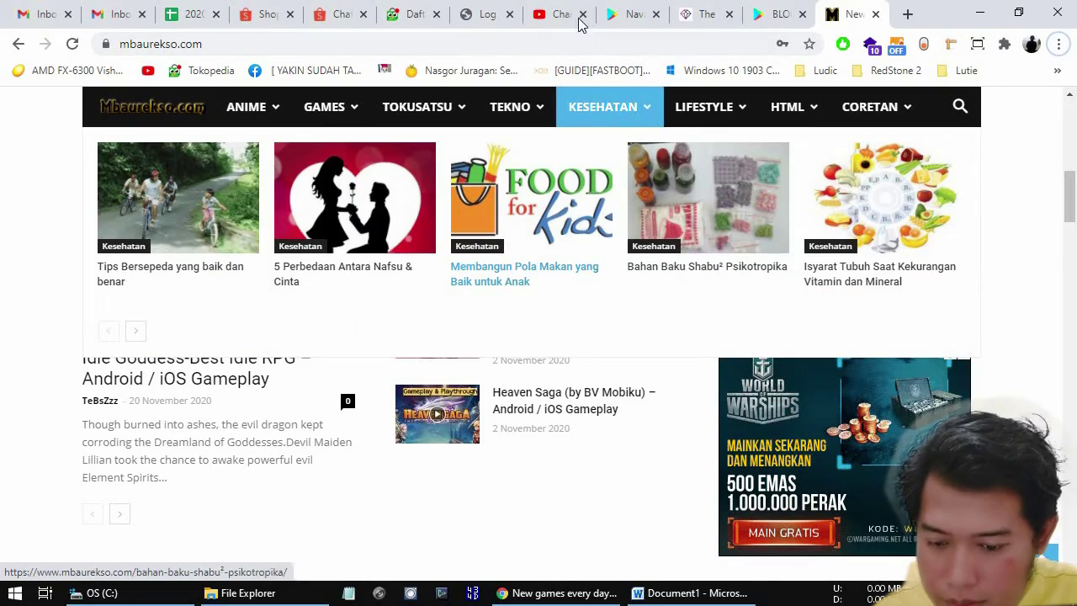
{"action": "key", "text": "super+shift+s"}
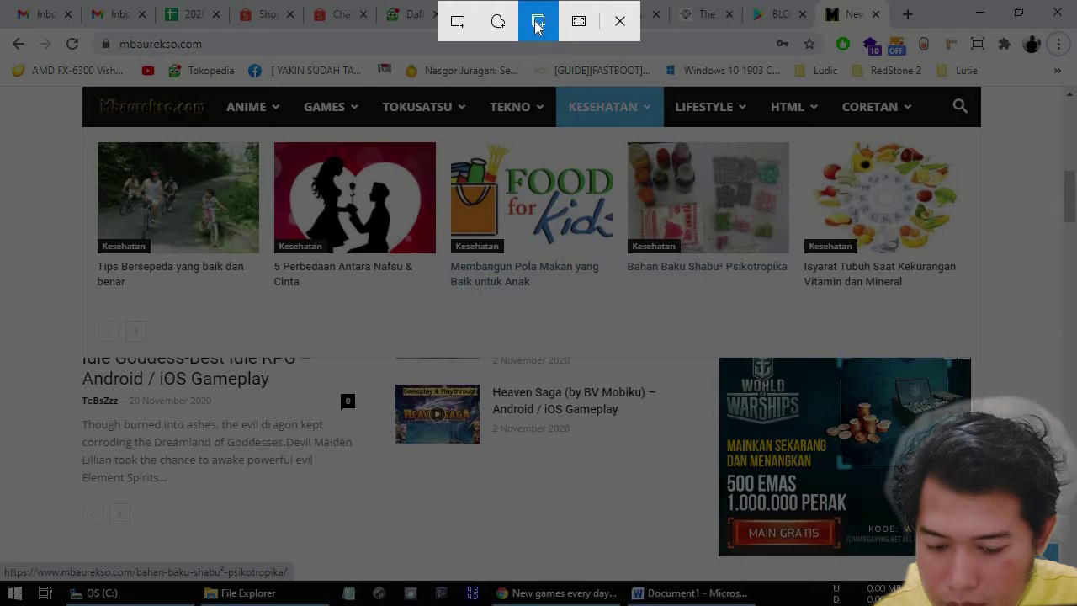
{"action": "left_click", "coordinate": [471, 381]}
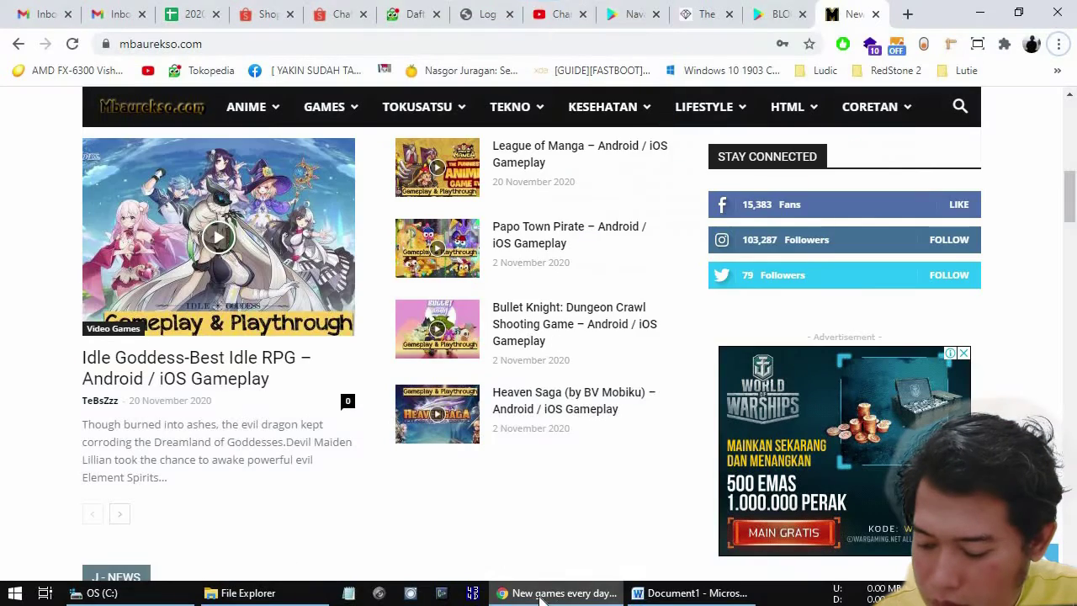
{"action": "left_click", "coordinate": [543, 597]}
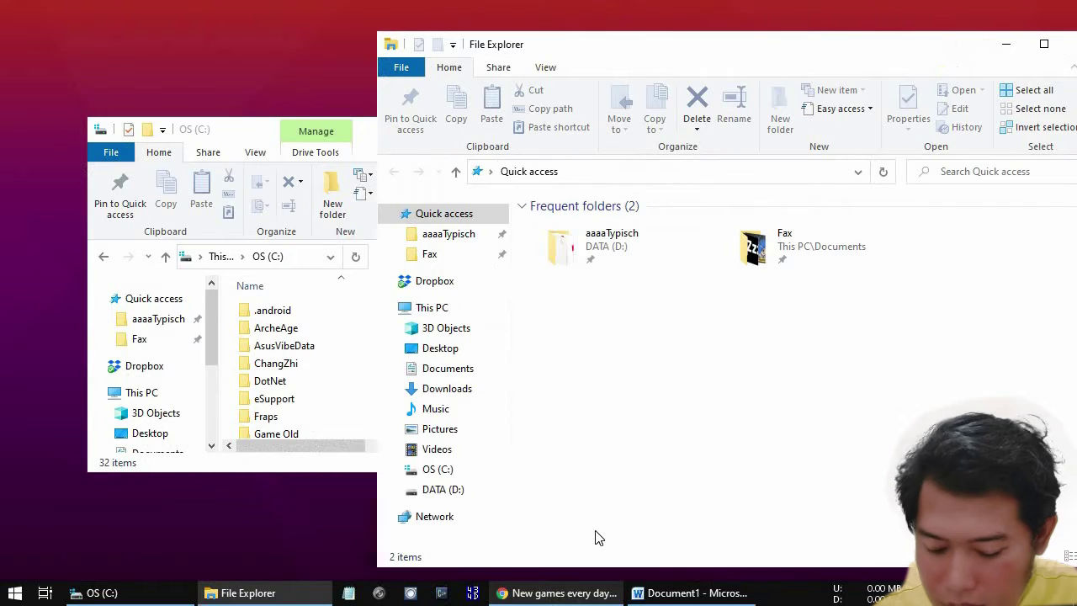
- View the snip notification, minimize all windows and capture a full-screen snip of the empty desktop
{"action": "key", "text": "super+shift+s"}
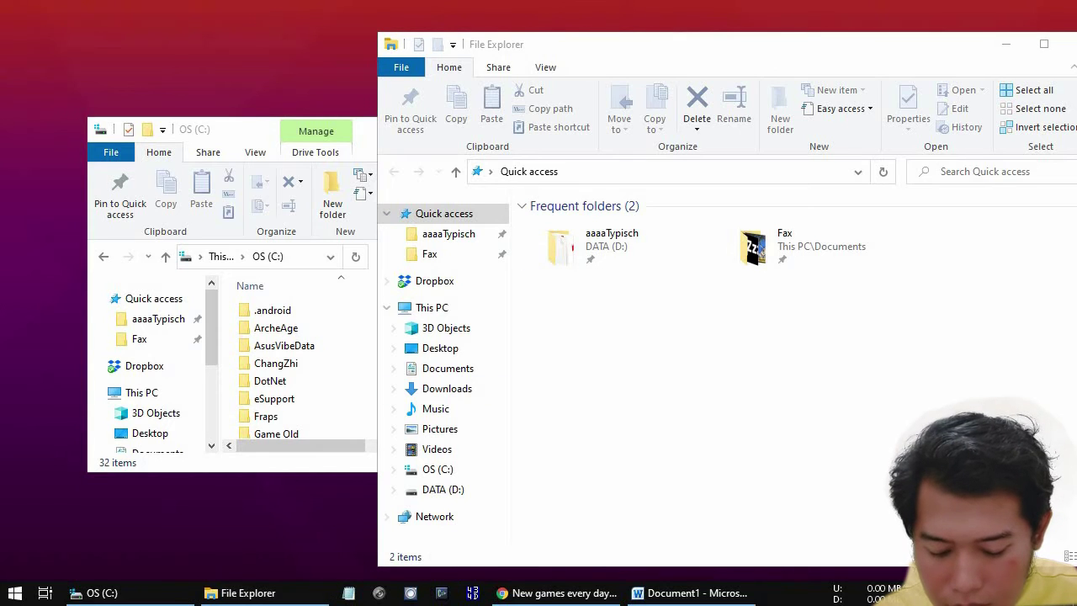
{"action": "key", "text": "super+a"}
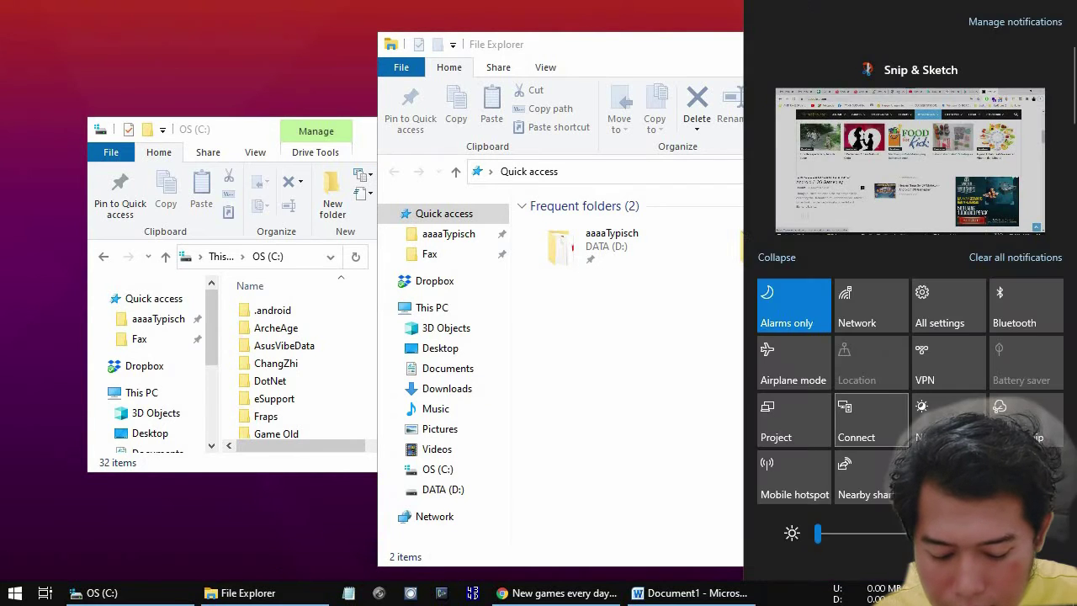
{"action": "key", "text": "super+d"}
{"action": "key", "text": "super+shift+s"}
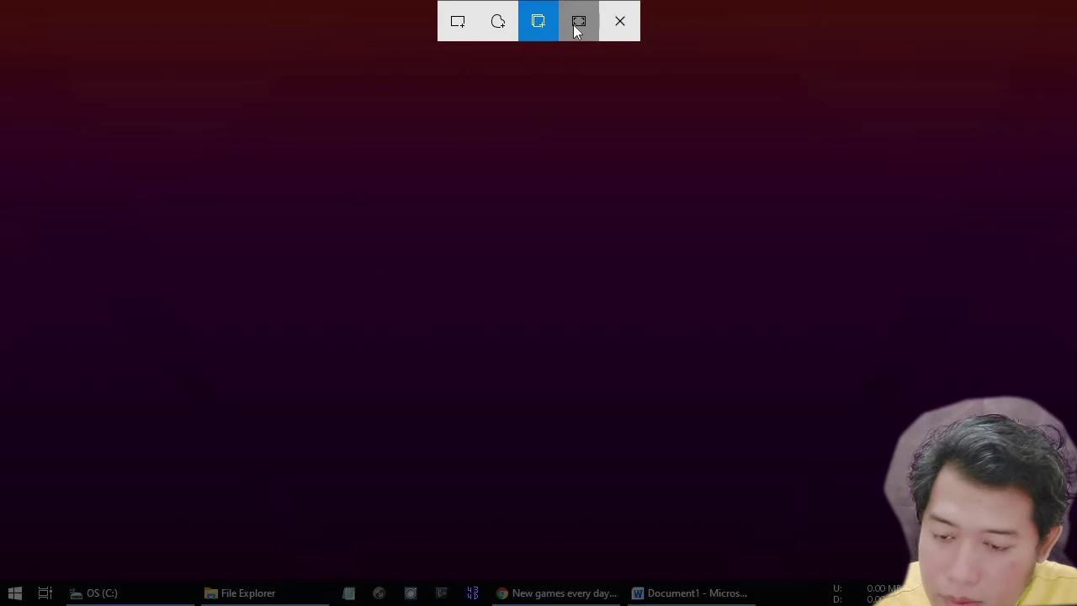
{"action": "left_click", "coordinate": [573, 25]}
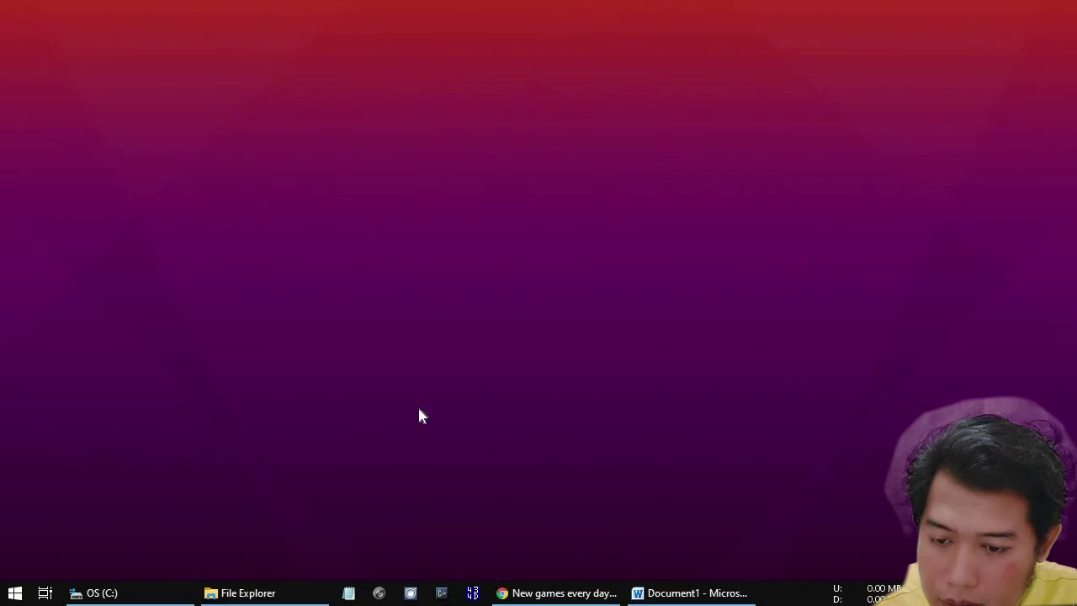
- Bring up the mbaurekso.com page in Chrome and capture a full-screen snip of it
{"action": "left_click", "coordinate": [555, 592]}
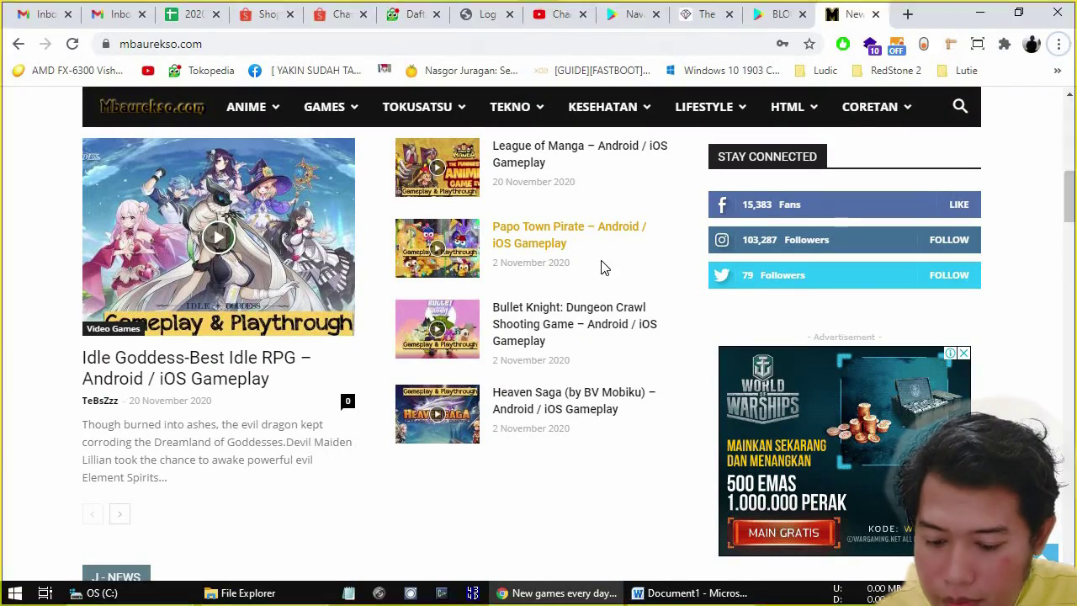
{"action": "key", "text": "super+shift+s"}
{"action": "left_click", "coordinate": [579, 26]}
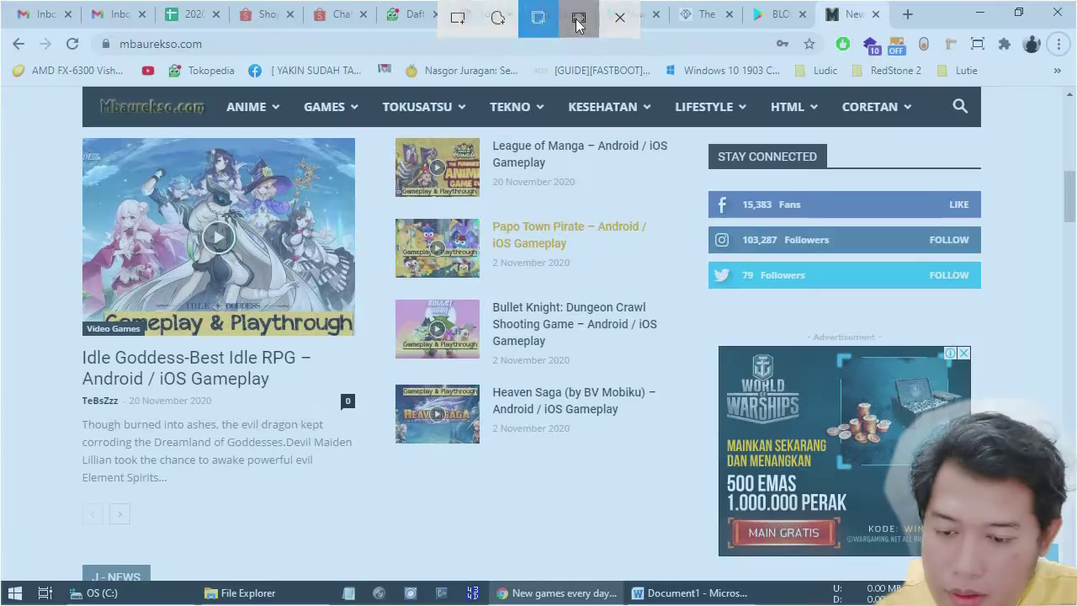
- Switch to Word and delete the earlier snips from the document, including the freeform web page snip
{"action": "left_click", "coordinate": [690, 593]}
{"action": "scroll", "coordinate": [622, 379], "scroll_direction": "down", "scroll_amount": 3}
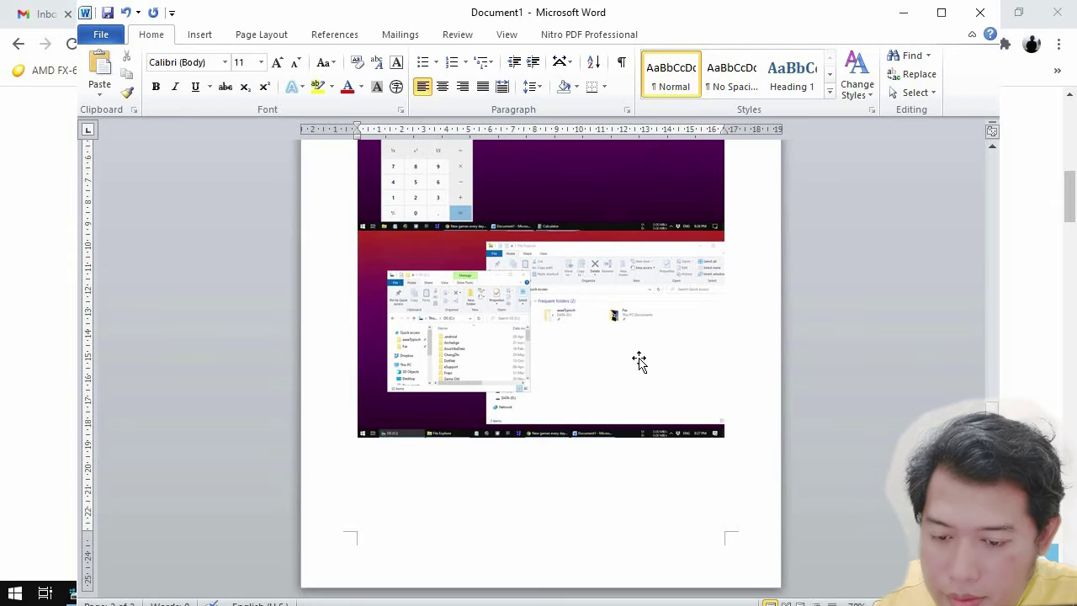
{"action": "left_click", "coordinate": [640, 362]}
{"action": "key", "text": "Delete"}
{"action": "key", "text": "ctrl+v"}
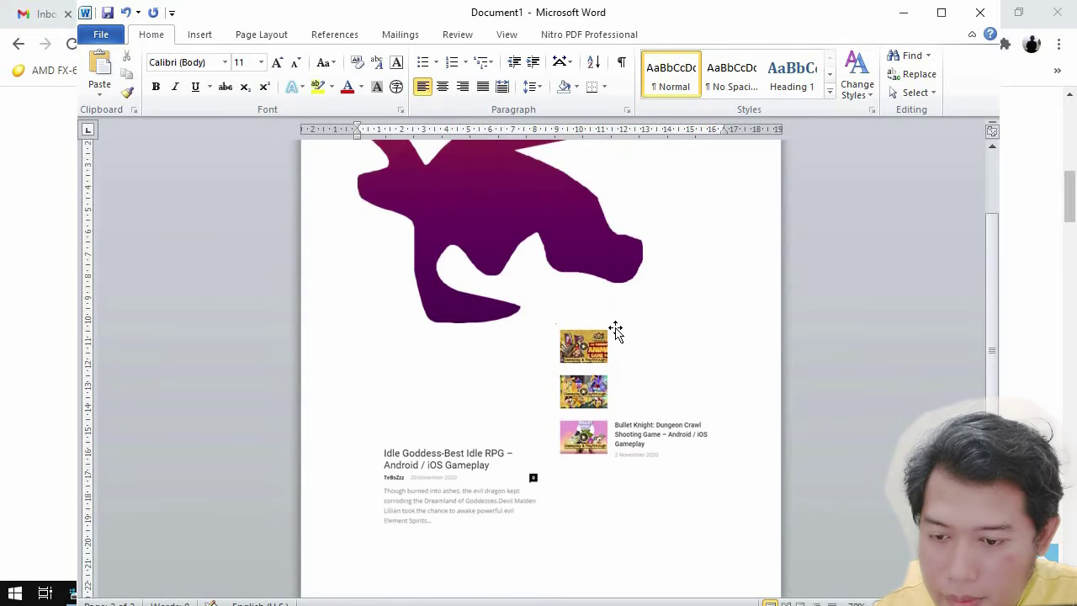
{"action": "scroll", "coordinate": [616, 330], "scroll_direction": "up", "scroll_amount": 2}
{"action": "left_click", "coordinate": [608, 335]}
{"action": "key", "text": "Delete"}
{"action": "left_click", "coordinate": [594, 318]}
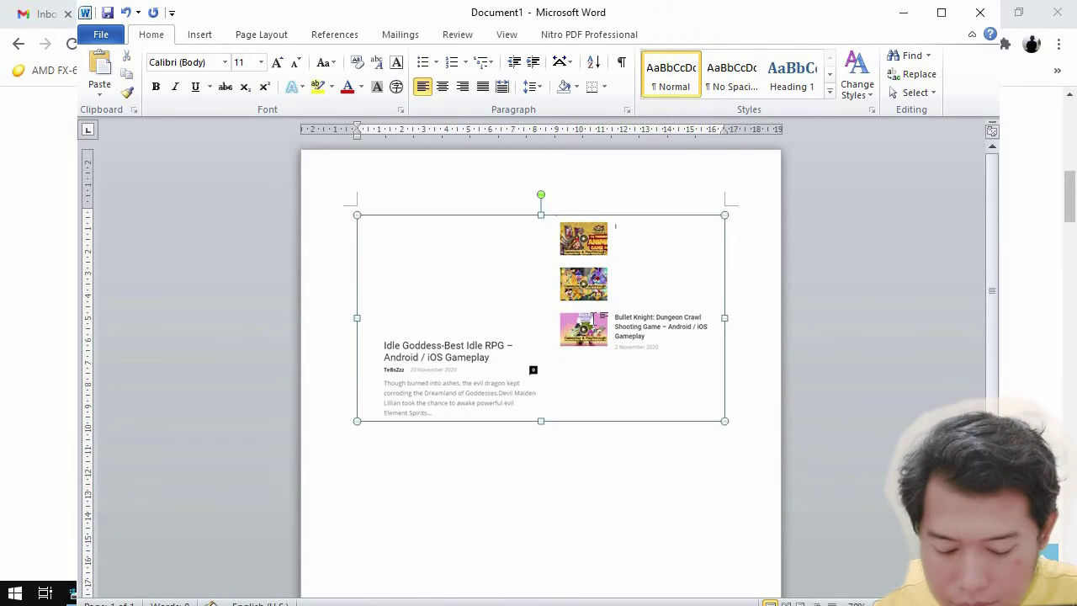
{"action": "key", "text": "Delete"}
- Paste the full-screen web page snip into the Word document and minimize Word and Chrome
{"action": "key", "text": "ctrl+v"}
{"action": "scroll", "coordinate": [604, 396], "scroll_direction": "down", "scroll_amount": 3}
{"action": "scroll", "coordinate": [604, 396], "scroll_direction": "up", "scroll_amount": 3}
{"action": "left_click", "coordinate": [904, 12]}
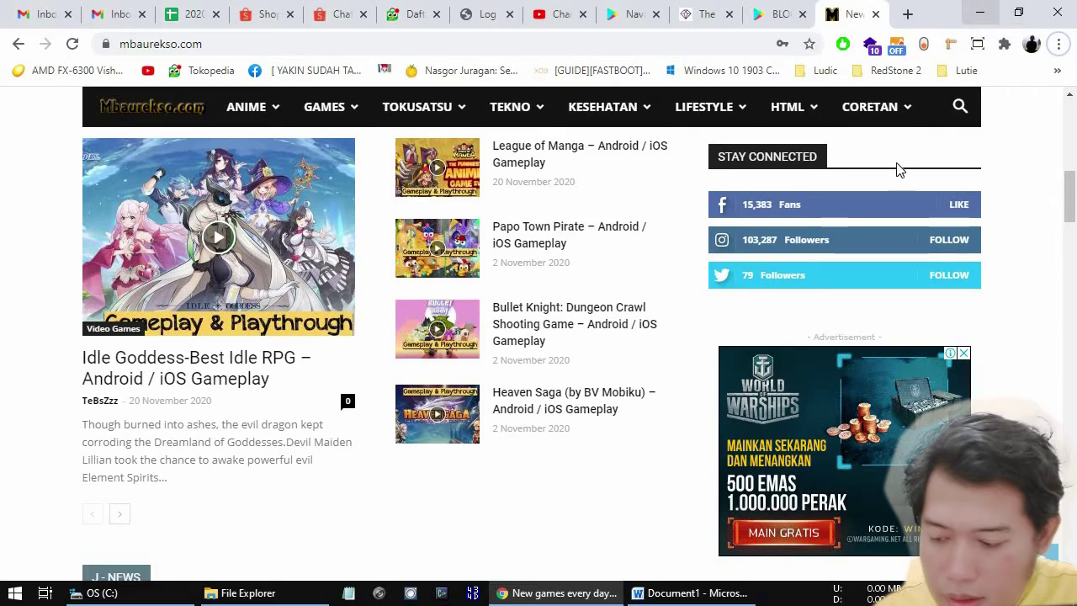
{"action": "left_click", "coordinate": [980, 12]}
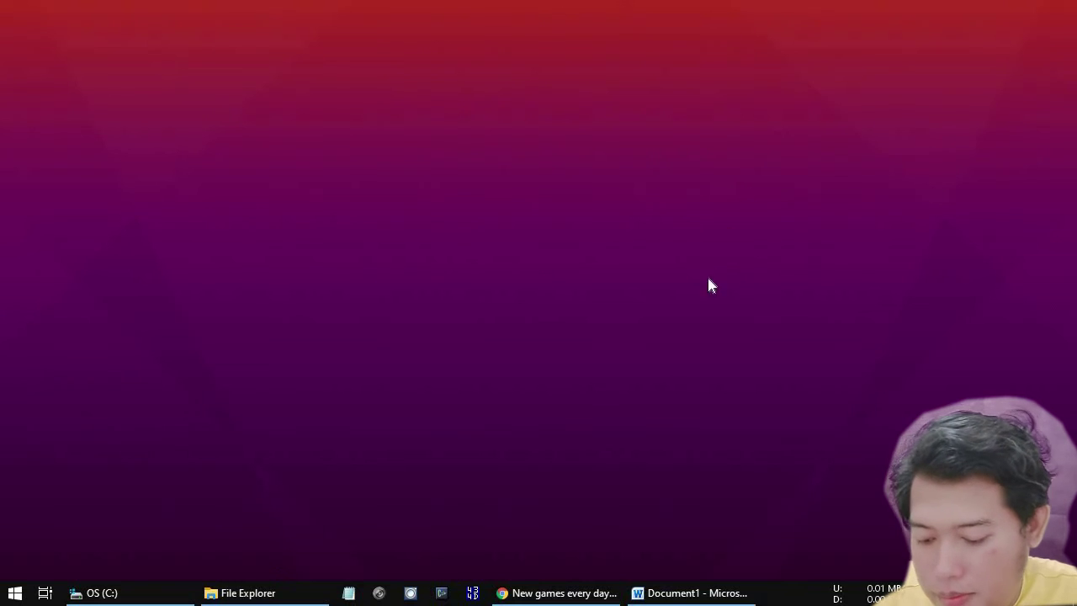
- Search Windows for Snipping Tool and open the app
{"action": "key", "text": "super"}
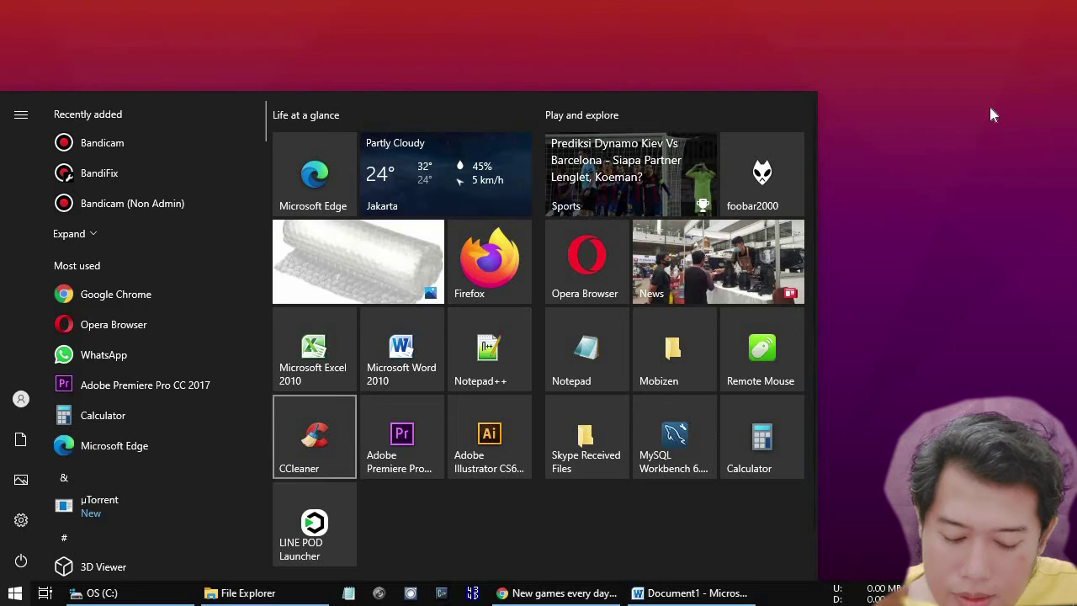
{"action": "key", "text": "super"}
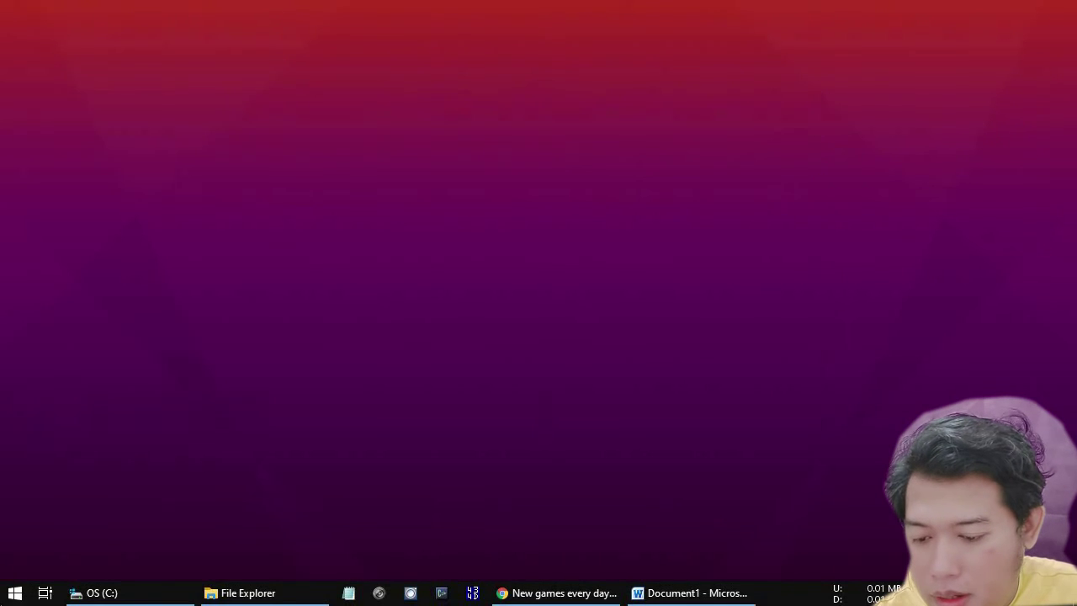
{"action": "left_click", "coordinate": [15, 592]}
{"action": "type", "text": "sni"}
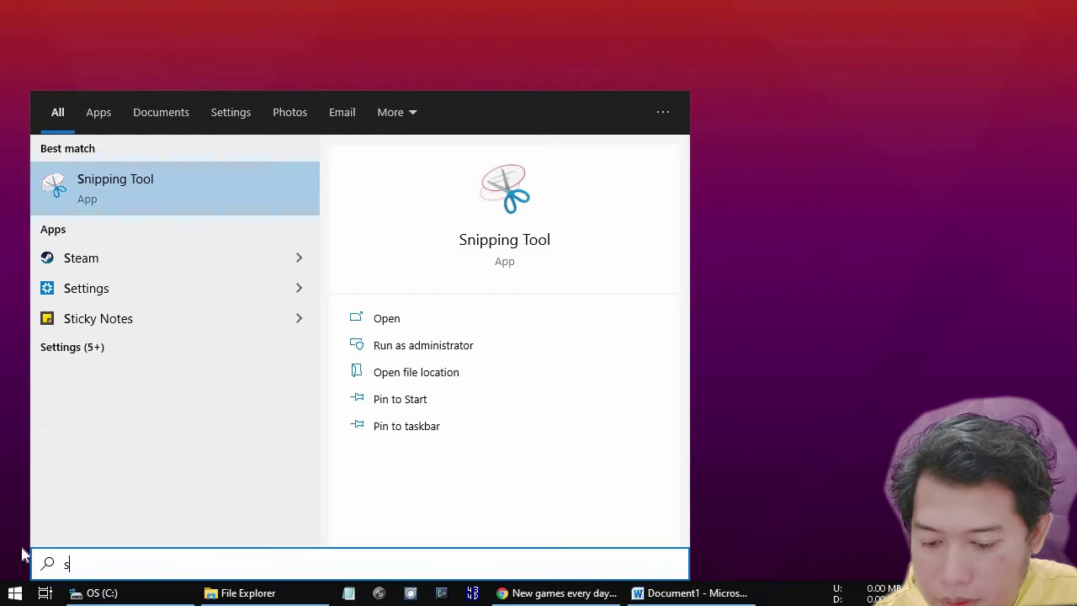
{"action": "left_click", "coordinate": [71, 194]}
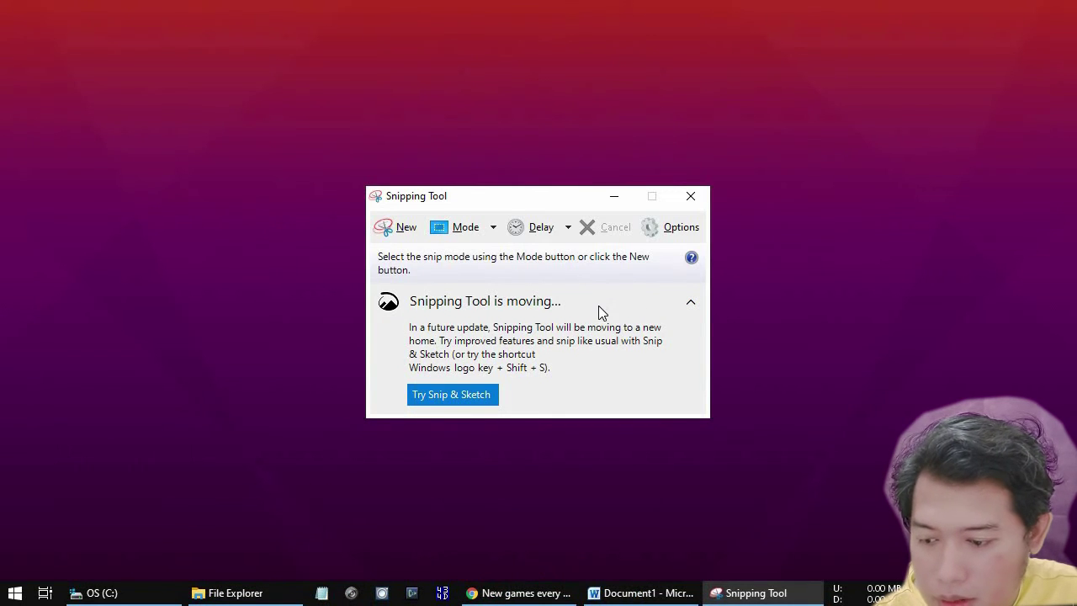
- Capture a rectangular snip of the mbaurekso.com page around the J-News heading with Snipping Tool
{"action": "left_click", "coordinate": [491, 547]}
{"action": "left_click", "coordinate": [517, 592]}
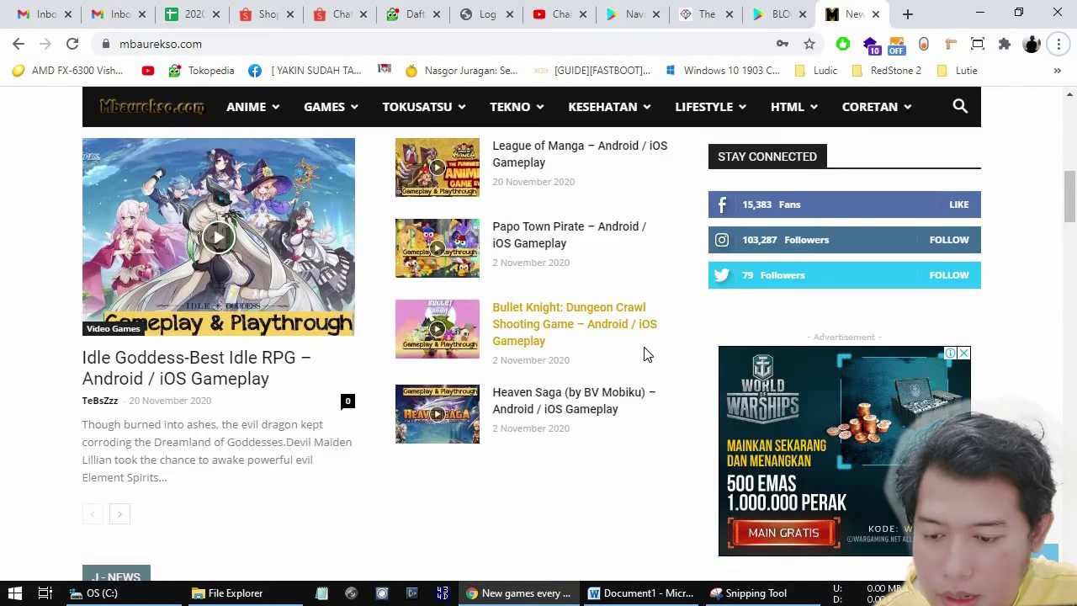
{"action": "scroll", "coordinate": [646, 353], "scroll_direction": "down", "scroll_amount": 5}
{"action": "scroll", "coordinate": [646, 353], "scroll_direction": "up", "scroll_amount": 3}
{"action": "left_click", "coordinate": [755, 592]}
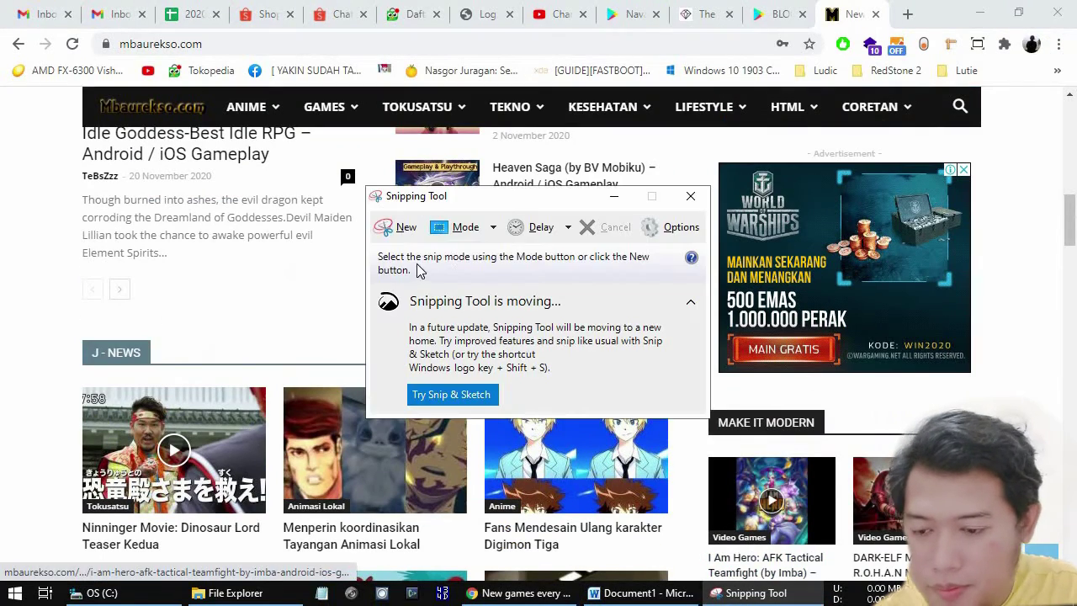
{"action": "left_click", "coordinate": [385, 227]}
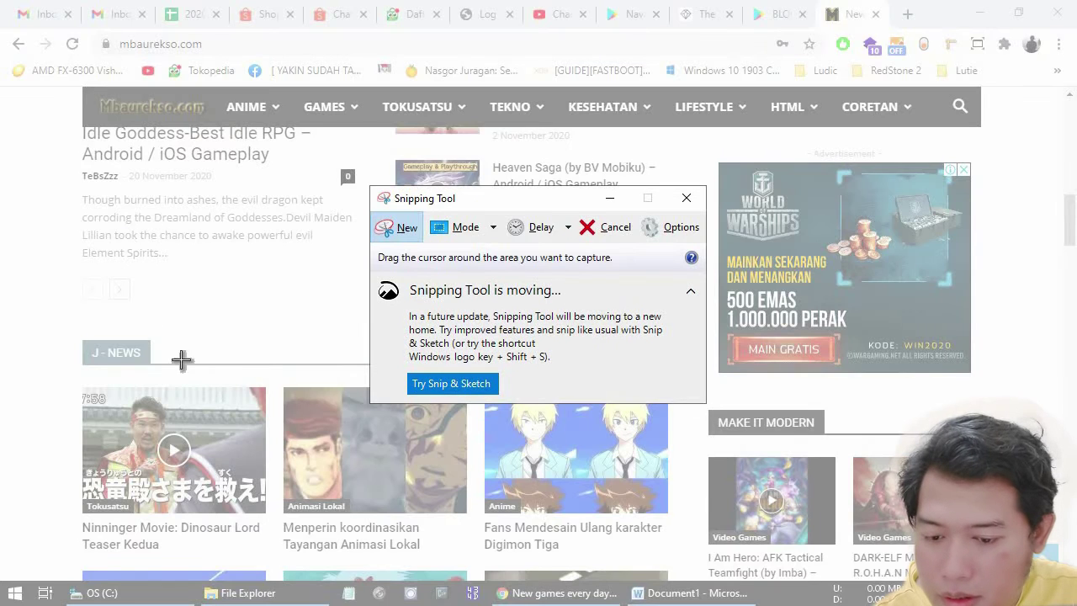
{"action": "left_click_drag", "start_coordinate": [38, 193], "coordinate": [372, 458]}
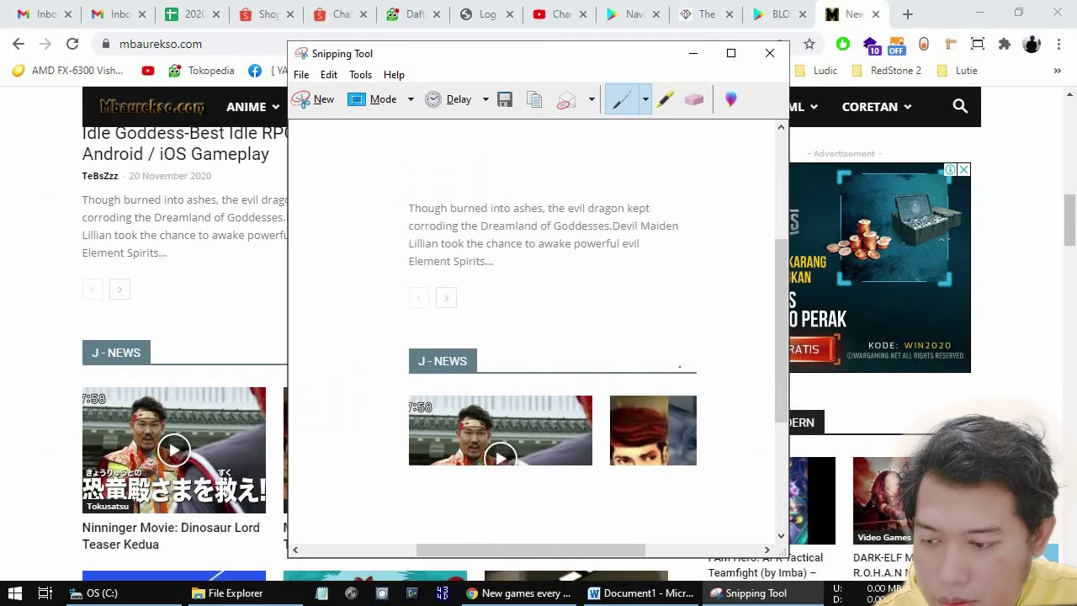
- Switch to Word and replace the full-screen snip in the document with the rectangular J-News snip
{"action": "left_click", "coordinate": [639, 592]}
{"action": "right_click", "coordinate": [640, 593]}
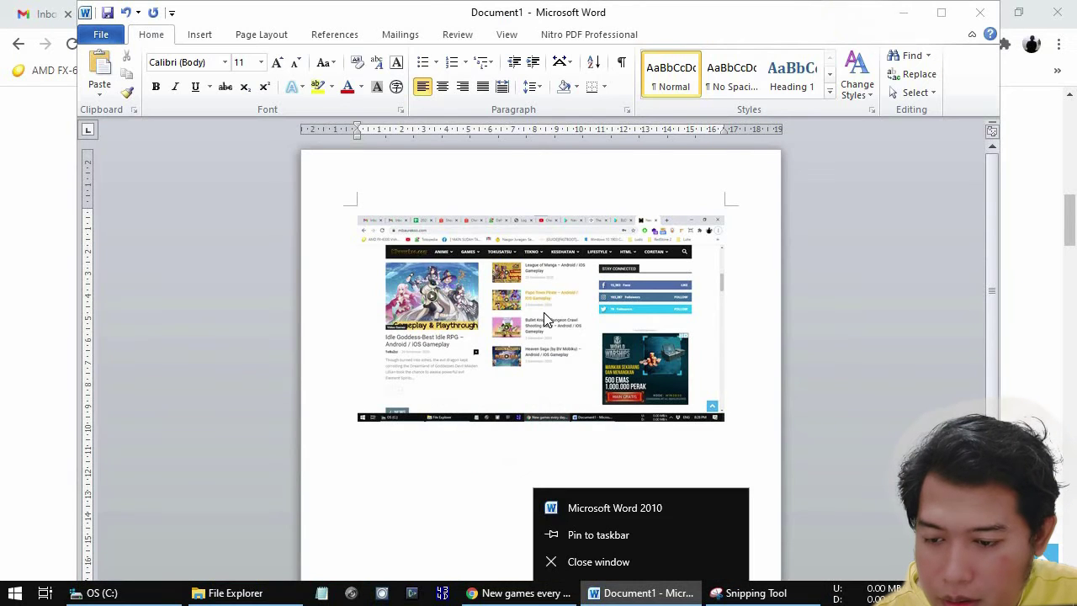
{"action": "left_click", "coordinate": [544, 312]}
{"action": "key", "text": "ctrl+v"}
{"action": "key", "text": "ctrl+v"}
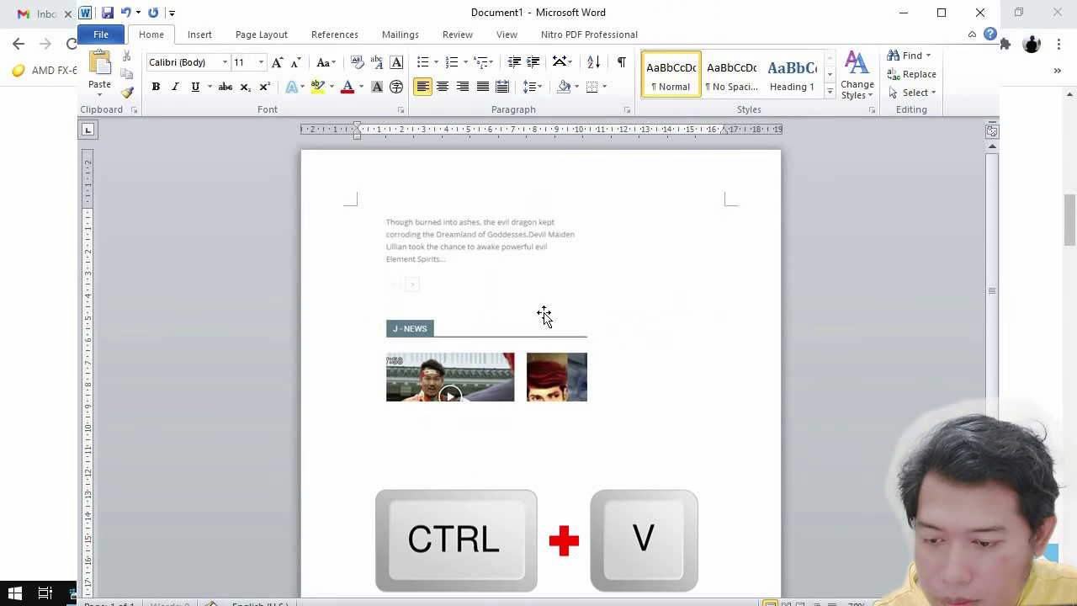
{"action": "left_click", "coordinate": [34, 168]}
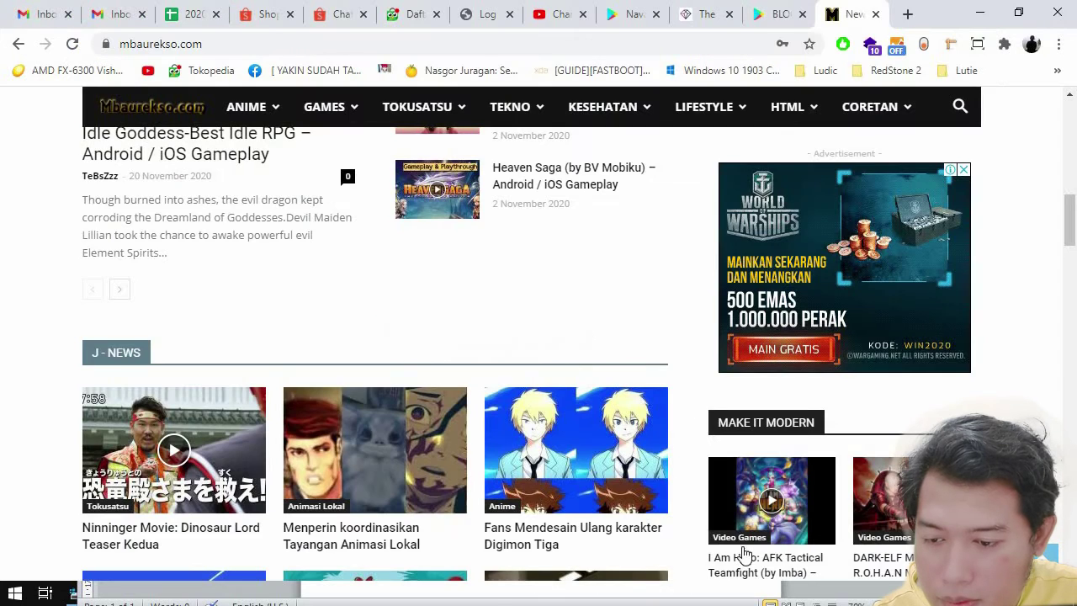
{"action": "key", "text": "alt+Tab"}
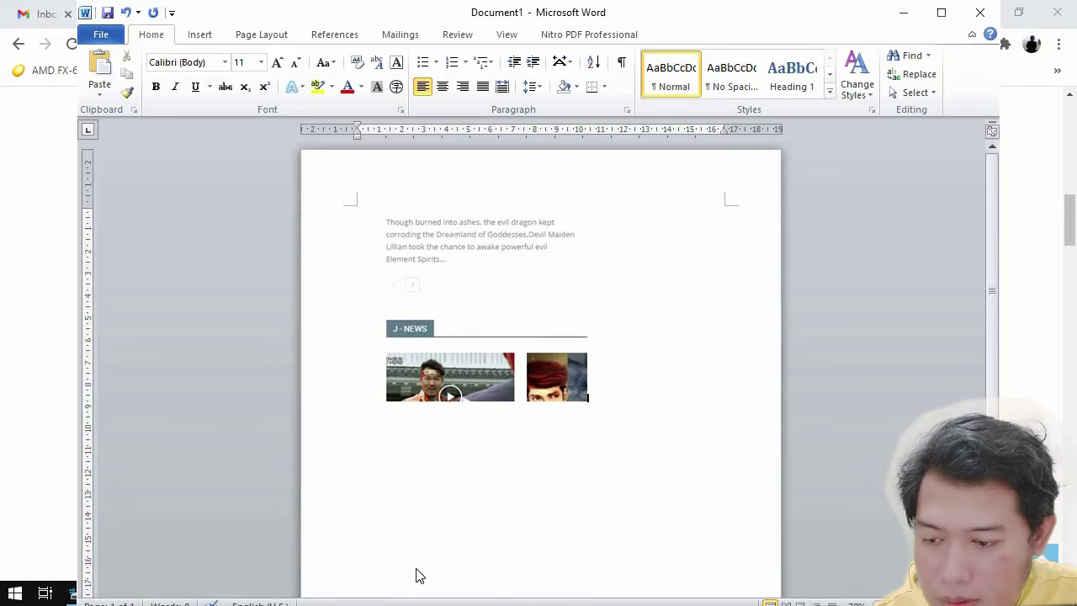
- Bring the mbaurekso.com page behind Snipping Tool and capture a free-form snip spanning the article text and the J-News thumbnails
{"action": "key", "text": "alt+Tab"}
{"action": "key", "text": "alt+Tab"}
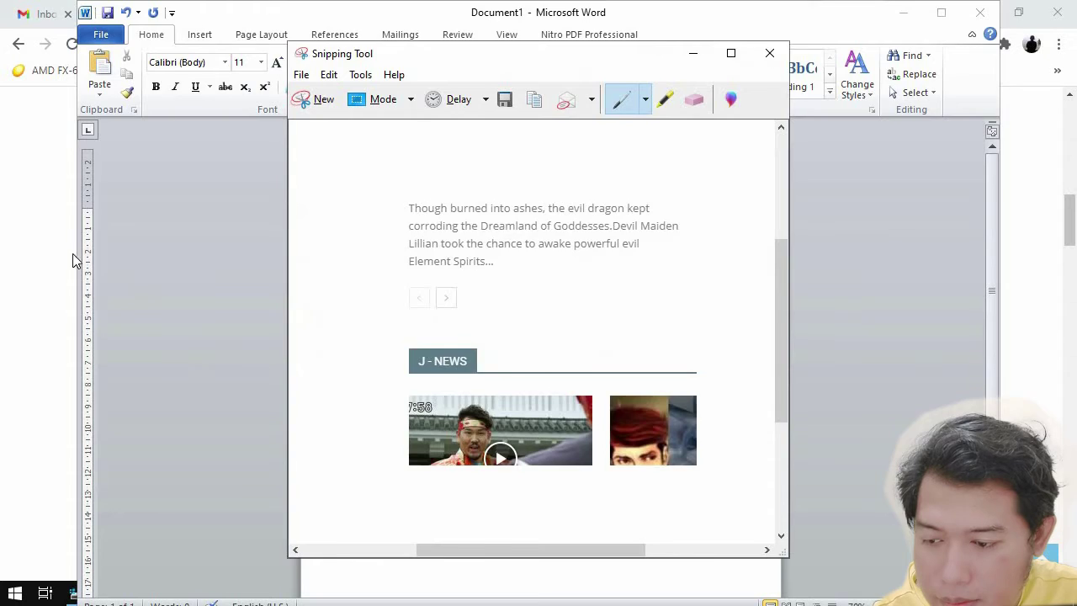
{"action": "key", "text": "alt+Tab"}
{"action": "key", "text": "alt+Tab"}
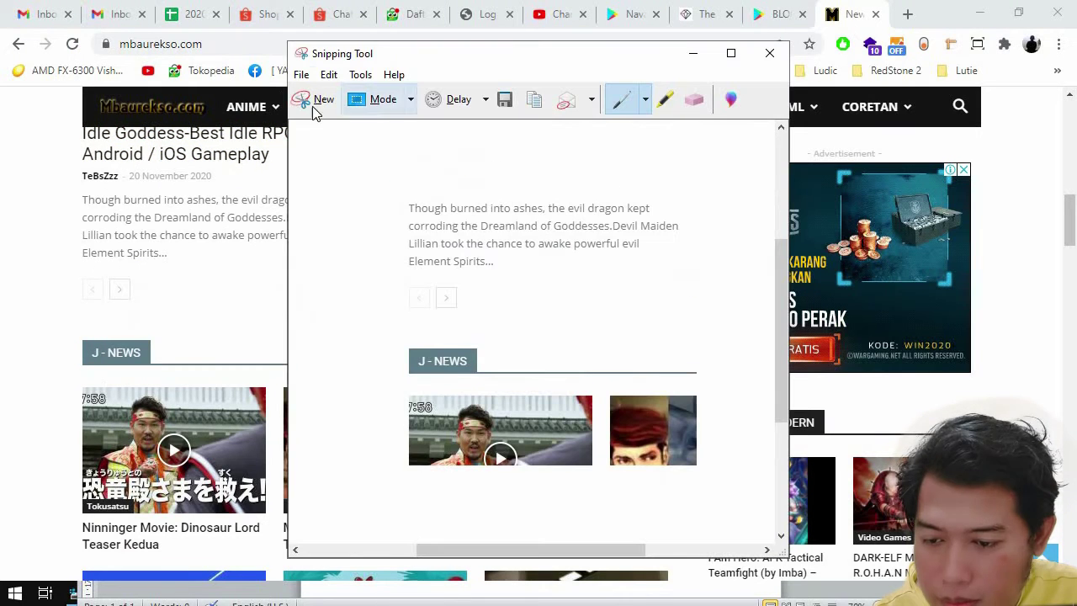
{"action": "left_click", "coordinate": [380, 101]}
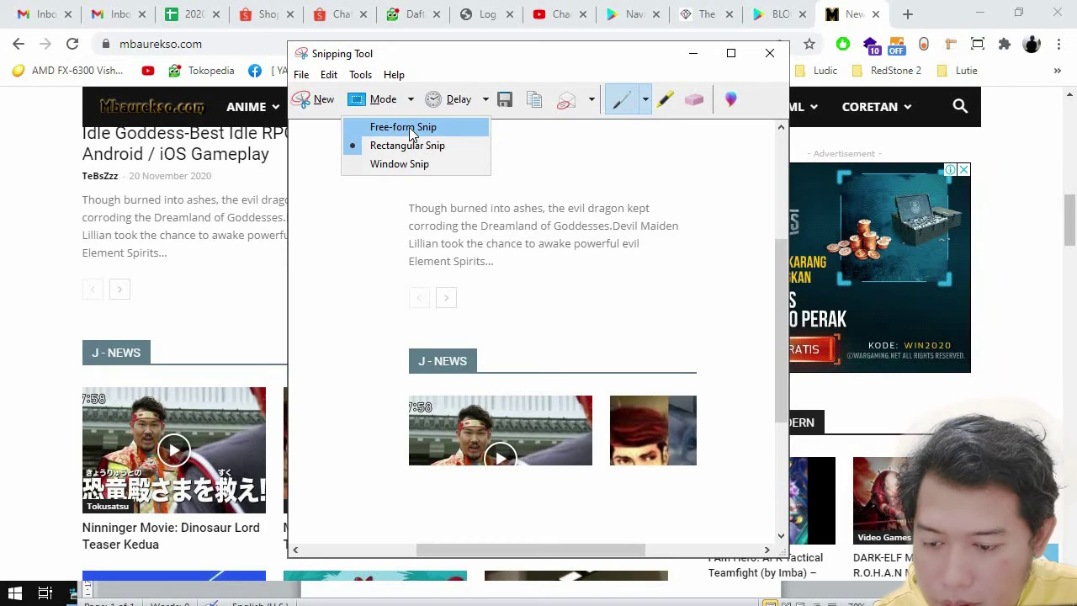
{"action": "left_click", "coordinate": [409, 127]}
{"action": "left_click", "coordinate": [318, 99]}
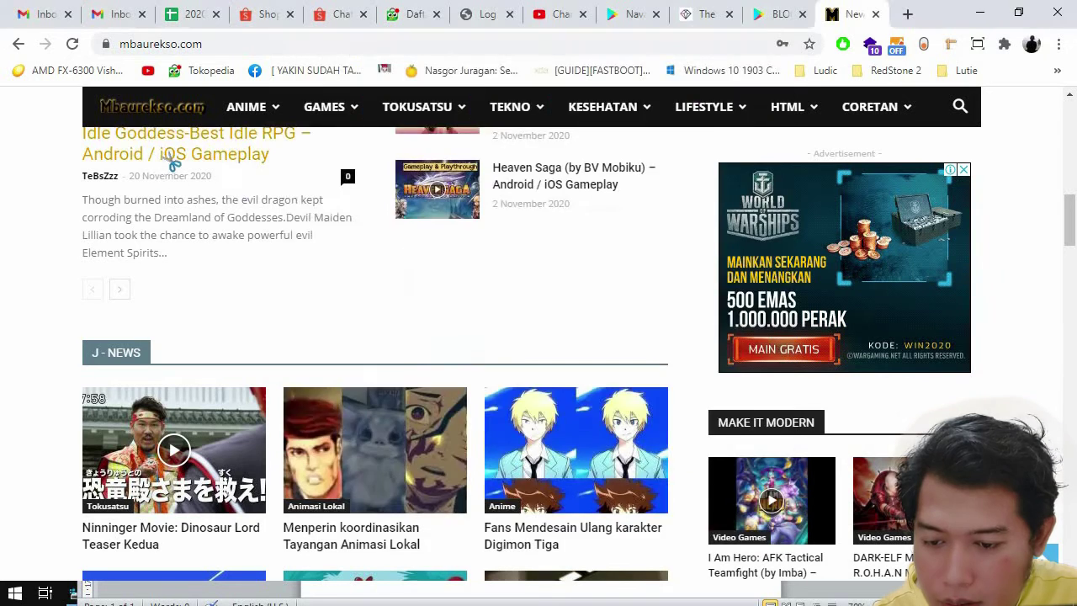
{"action": "mouse_move", "coordinate": [204, 173]}
{"action": "left_mouse_down"}
{"action": "mouse_move", "coordinate": [384, 247]}
{"action": "mouse_move", "coordinate": [425, 425]}
{"action": "left_mouse_up"}
{"action": "mouse_move", "coordinate": [76, 240]}
{"action": "left_mouse_down"}
{"action": "mouse_move", "coordinate": [205, 185]}
{"action": "mouse_move", "coordinate": [205, 175]}
{"action": "left_mouse_up"}
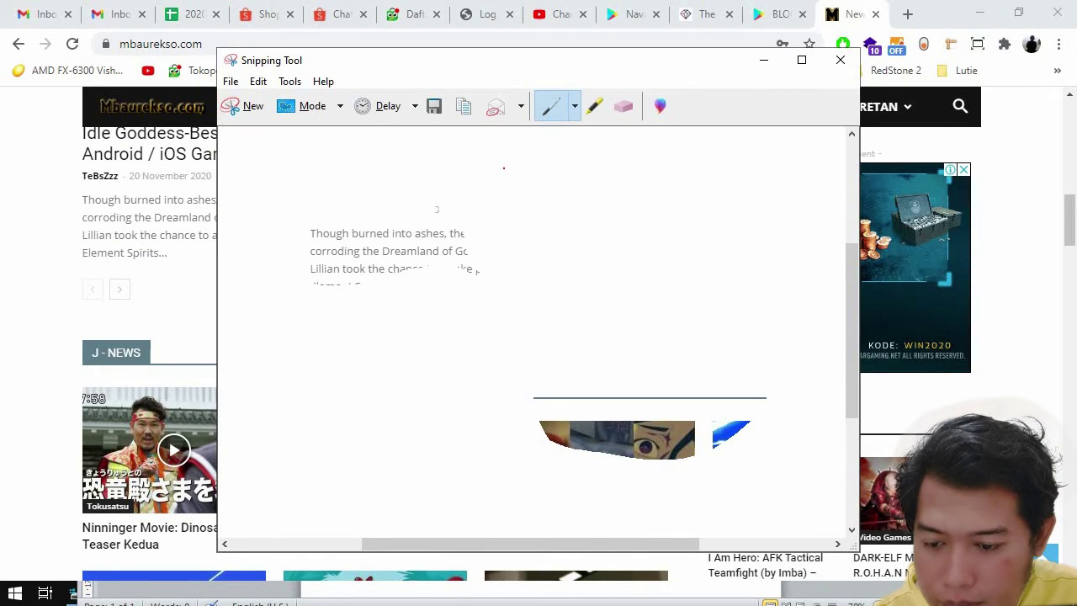
- Scribble on the free-form snip with the red, blue and custom pens, and highlight the start of the line "Though burned into ashes"
{"action": "mouse_move", "coordinate": [365, 241]}
{"action": "left_mouse_down"}
{"action": "mouse_move", "coordinate": [410, 261]}
{"action": "mouse_move", "coordinate": [387, 328]}
{"action": "mouse_move", "coordinate": [486, 361]}
{"action": "left_mouse_up"}
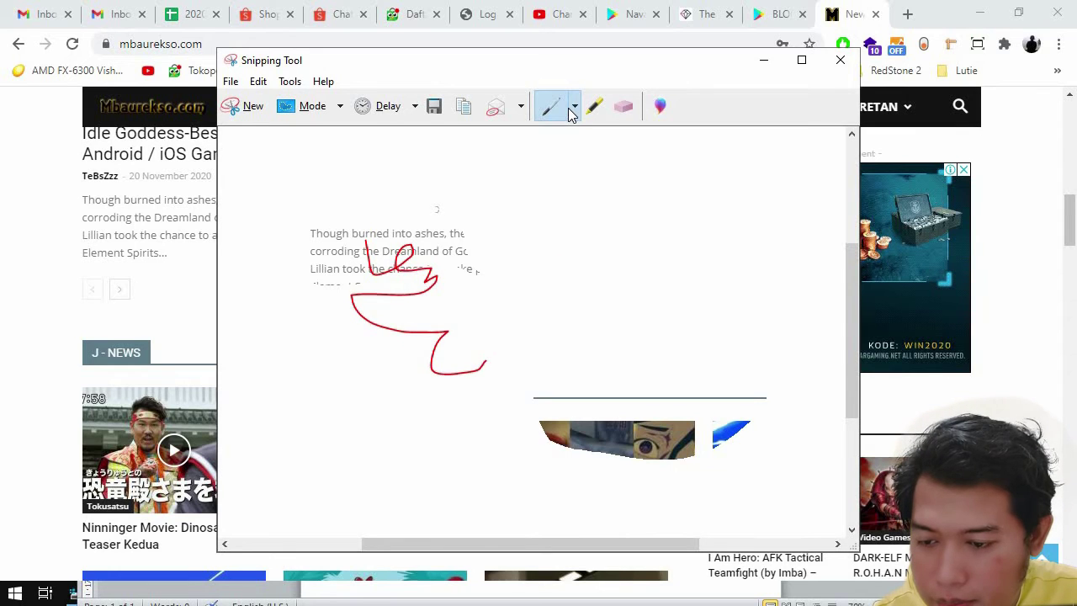
{"action": "left_click", "coordinate": [575, 107]}
{"action": "left_click", "coordinate": [582, 152]}
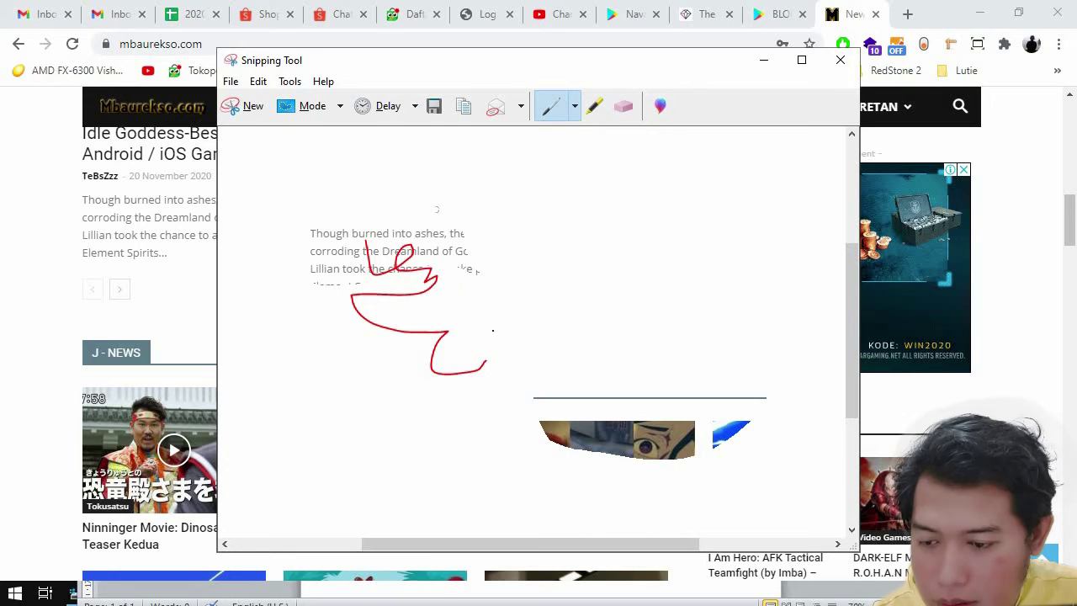
{"action": "left_click_drag", "start_coordinate": [471, 248], "coordinate": [493, 330]}
{"action": "left_click", "coordinate": [574, 106]}
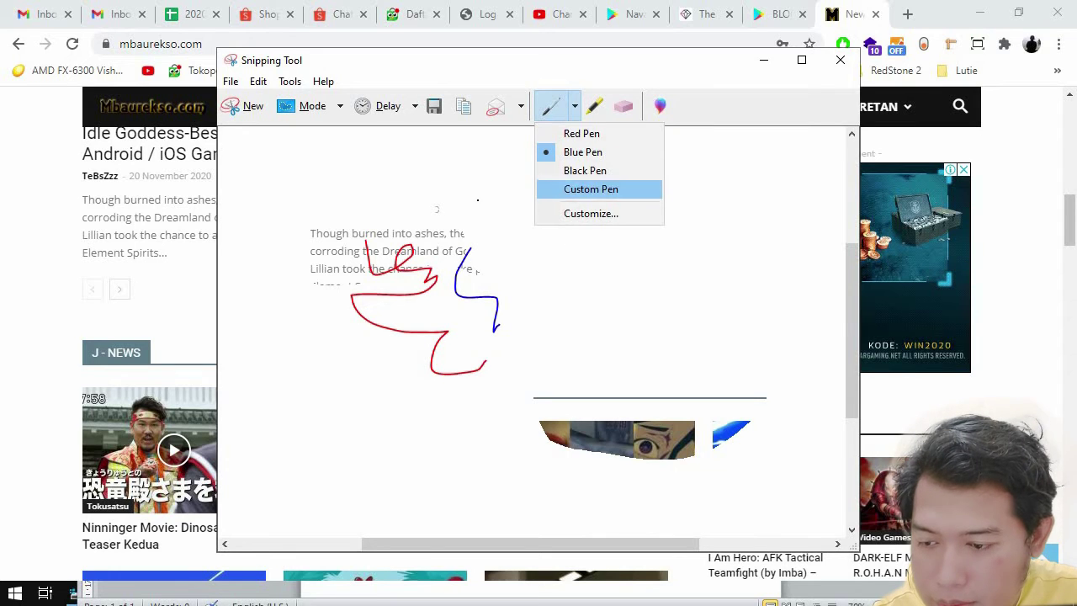
{"action": "left_click", "coordinate": [572, 190]}
{"action": "left_click", "coordinate": [595, 106]}
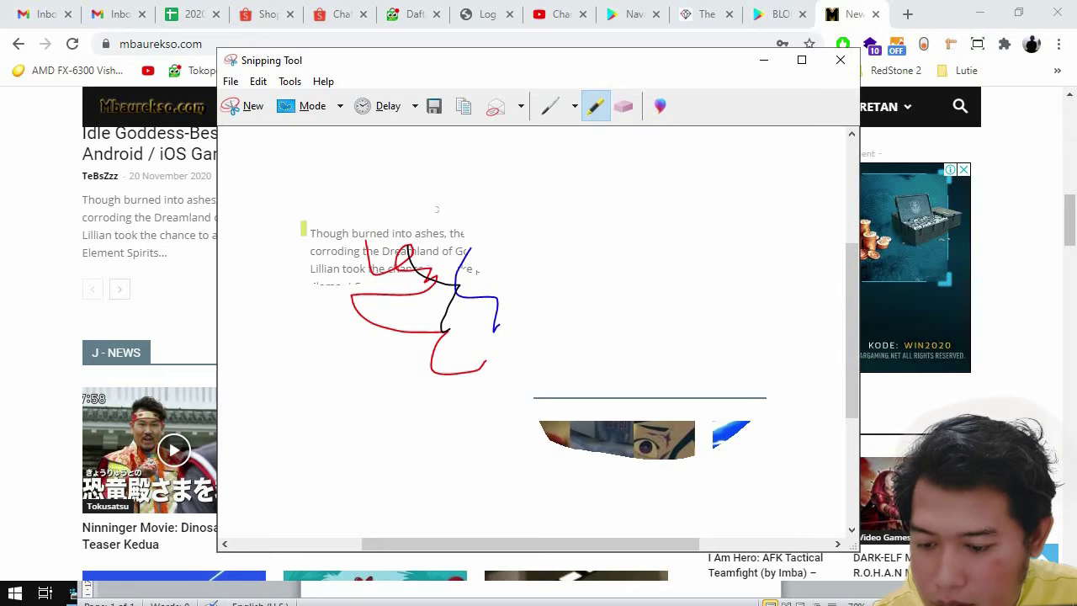
{"action": "left_click_drag", "start_coordinate": [311, 234], "coordinate": [418, 234]}
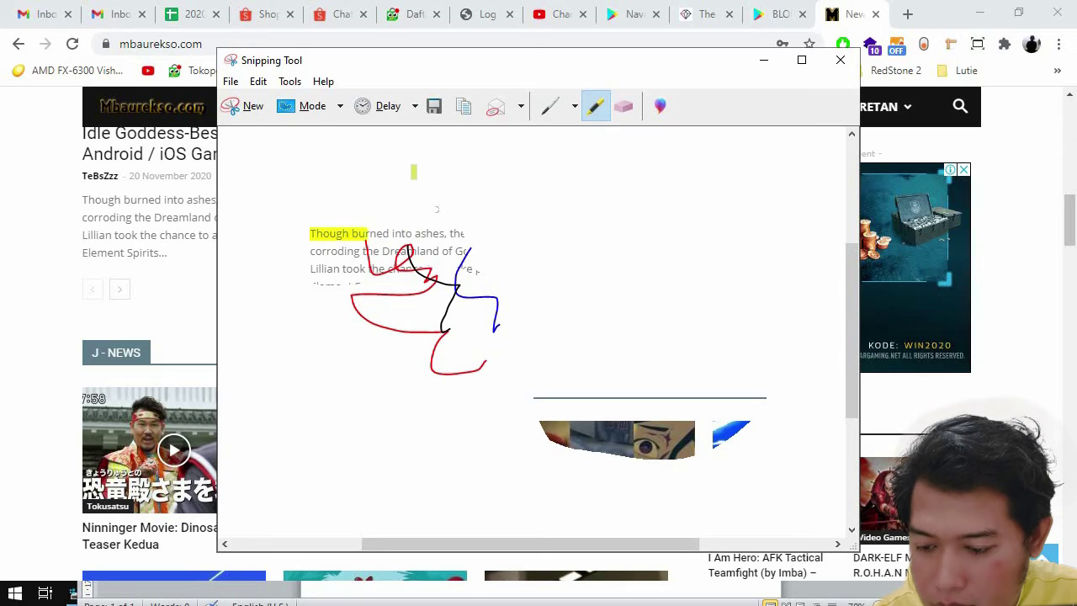
- Switch the snip mode to Window Snip and capture the Chrome window showing mbaurekso.com
{"action": "left_click", "coordinate": [340, 106]}
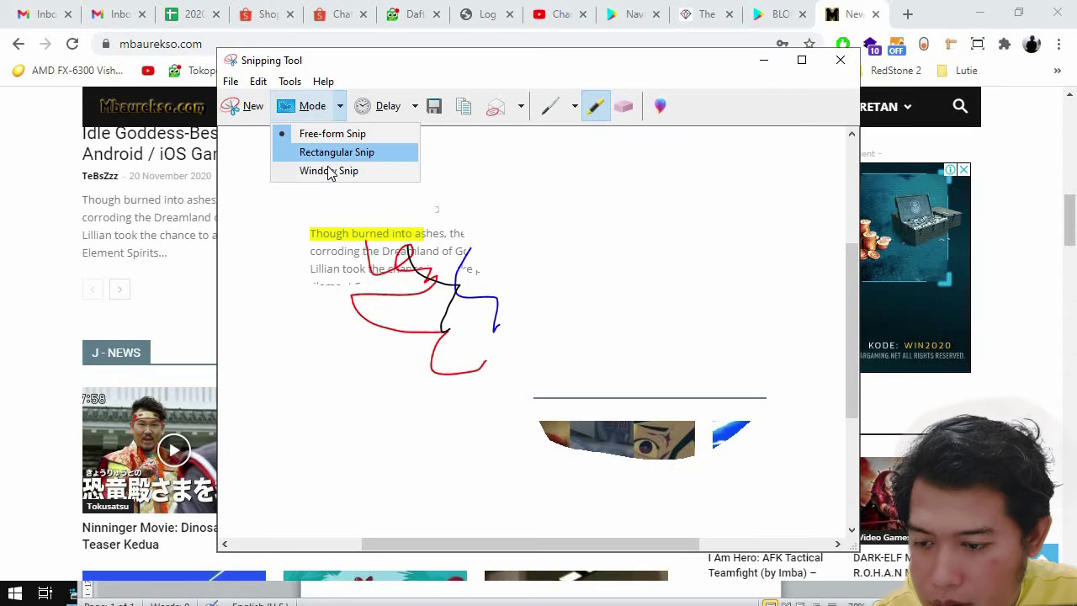
{"action": "left_click", "coordinate": [232, 158]}
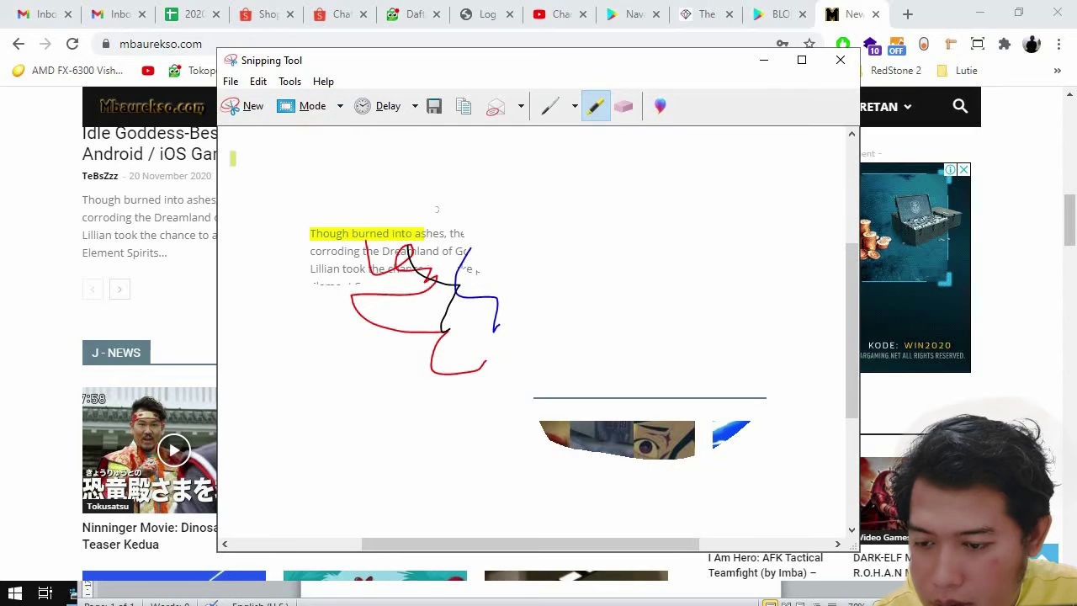
{"action": "left_click", "coordinate": [244, 107]}
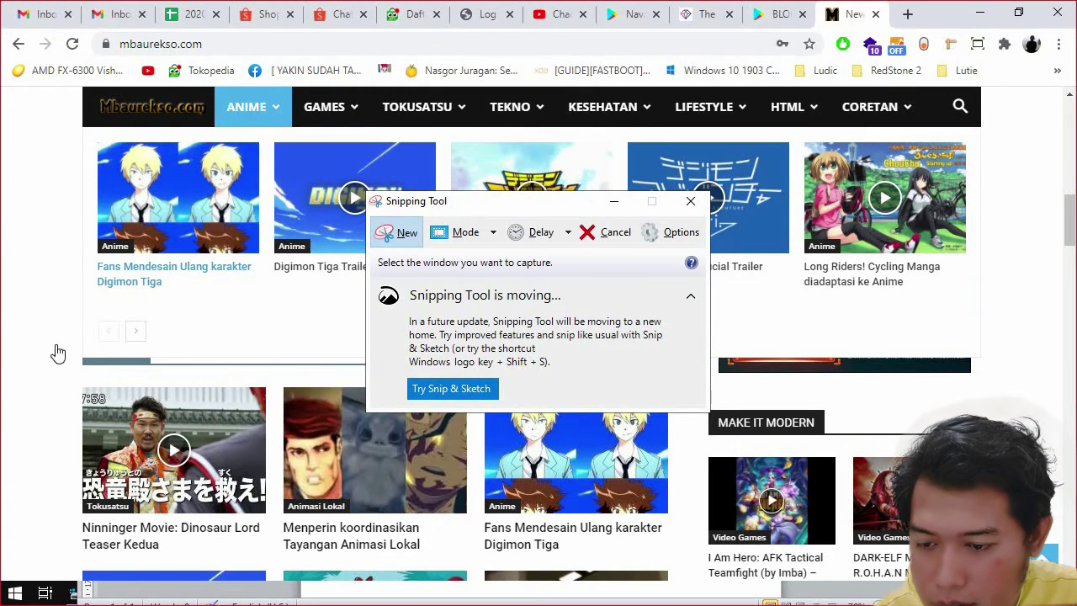
{"action": "left_click", "coordinate": [49, 330]}
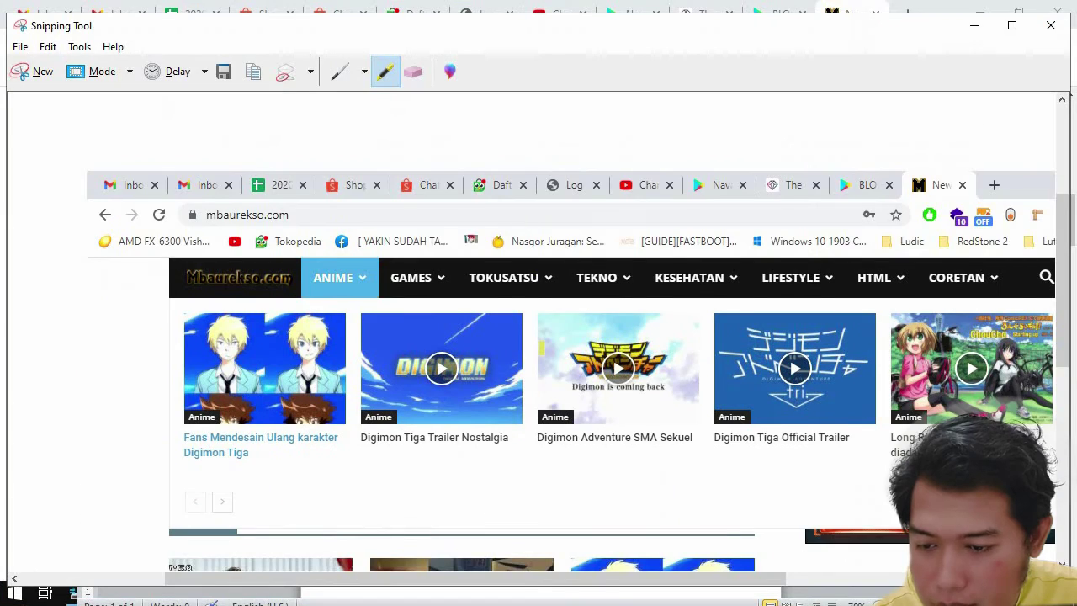
- Highlight the "Digimon Tiga Trailer Nostalgia" title and the blank area below it, and erase the highlight on the title
{"action": "scroll", "coordinate": [538, 337], "scroll_direction": "down", "scroll_amount": 8}
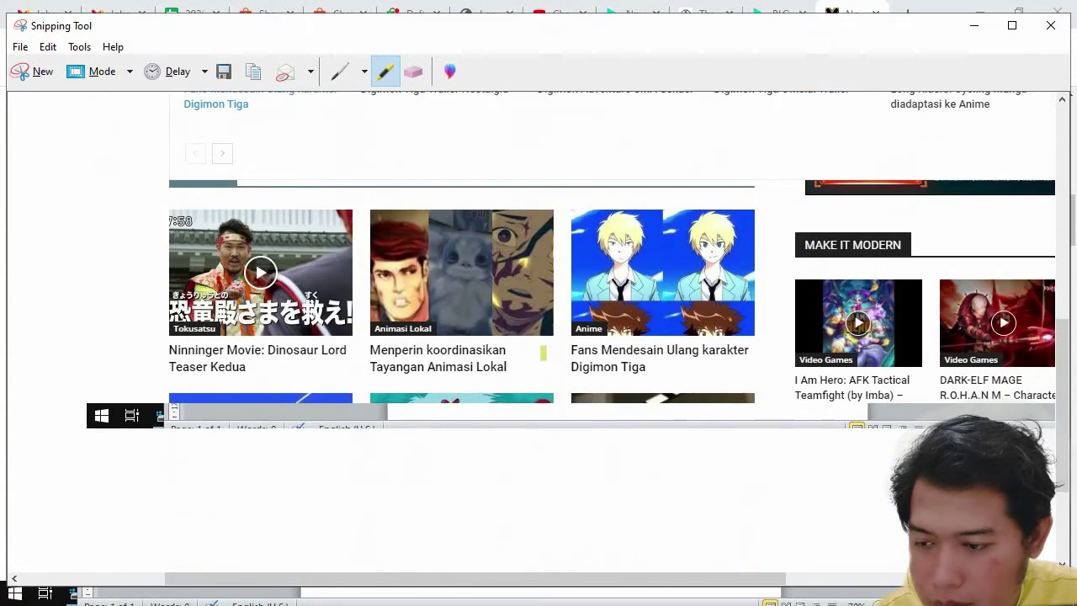
{"action": "scroll", "coordinate": [539, 337], "scroll_direction": "up", "scroll_amount": 4}
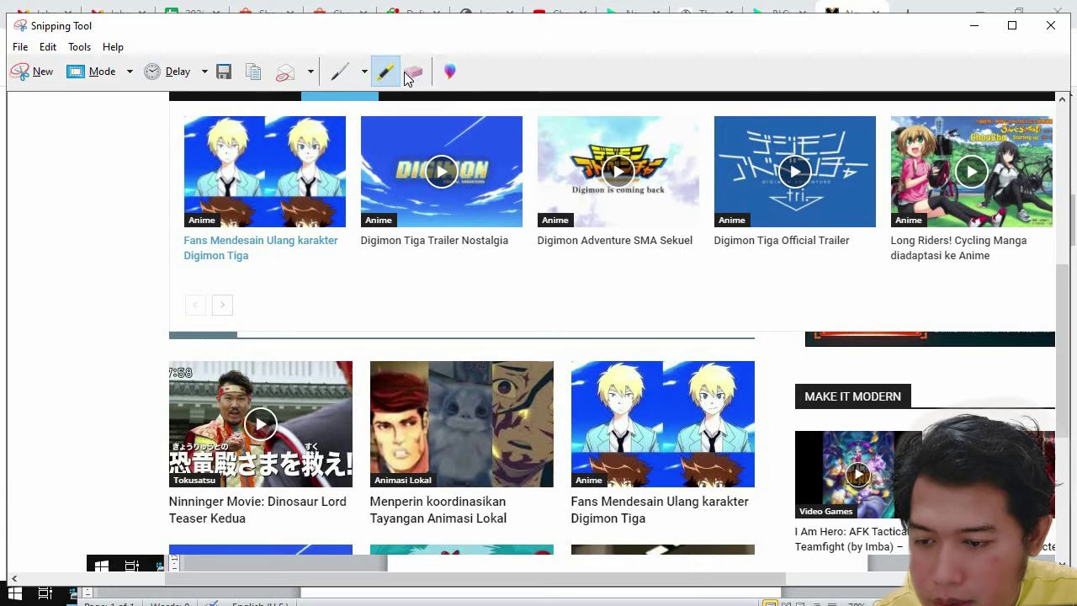
{"action": "mouse_move", "coordinate": [517, 245]}
{"action": "left_mouse_down"}
{"action": "mouse_move", "coordinate": [378, 246]}
{"action": "mouse_move", "coordinate": [533, 271]}
{"action": "left_mouse_up"}
{"action": "left_click", "coordinate": [413, 72]}
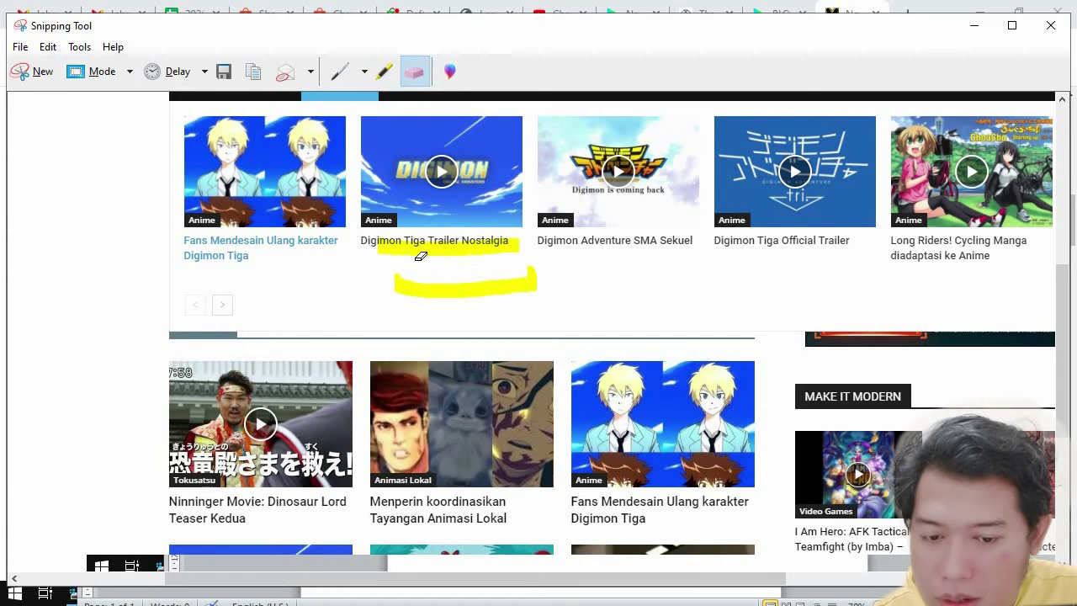
{"action": "left_click", "coordinate": [427, 249]}
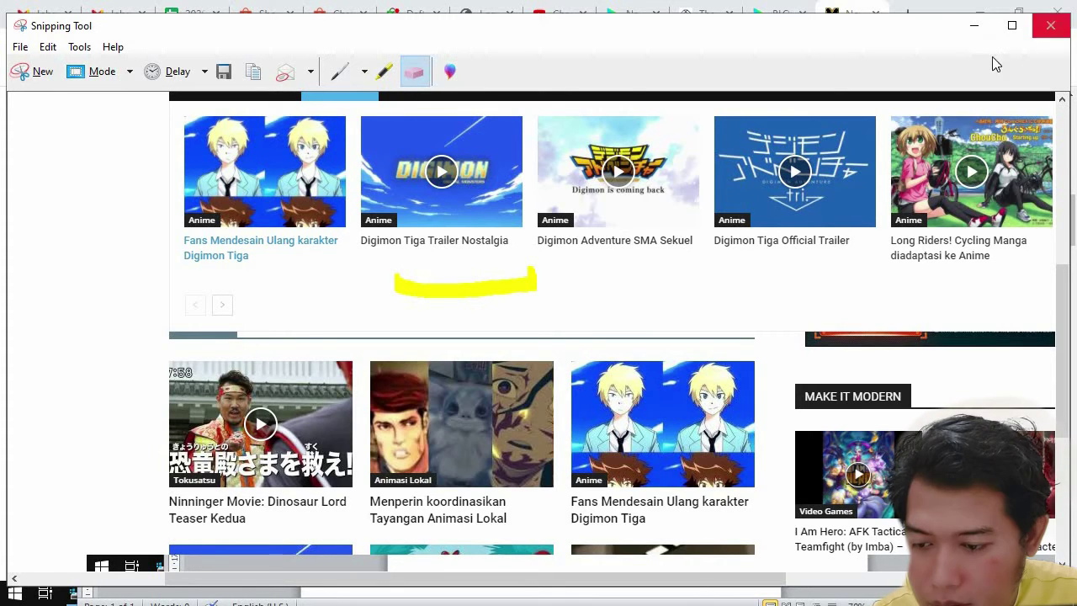
- Set the mode to Rectangular Snip and capture the page area from the Idle Goddess article text to the Heaven Saga thumbnail
{"action": "left_click", "coordinate": [128, 74]}
{"action": "left_click", "coordinate": [106, 92]}
{"action": "left_click", "coordinate": [104, 77]}
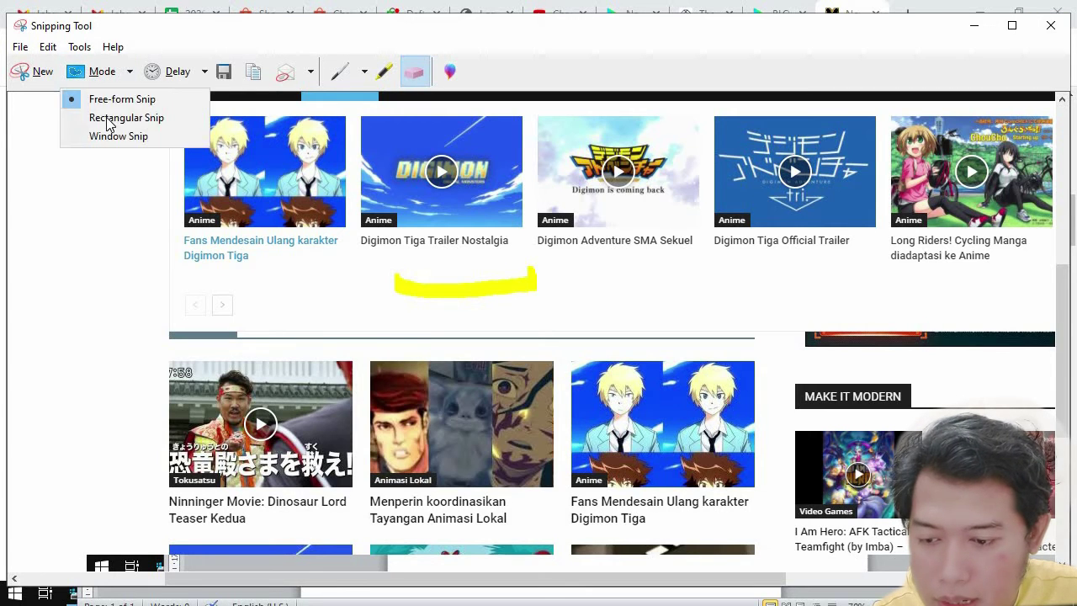
{"action": "left_click", "coordinate": [108, 113]}
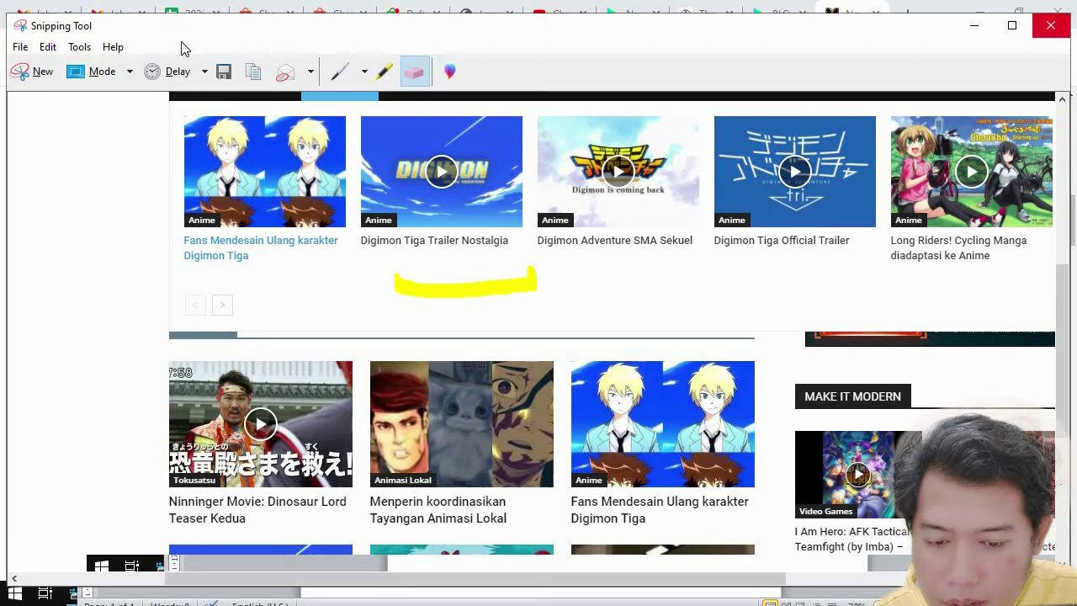
{"action": "left_click", "coordinate": [25, 74]}
{"action": "left_click_drag", "start_coordinate": [160, 163], "coordinate": [478, 348]}
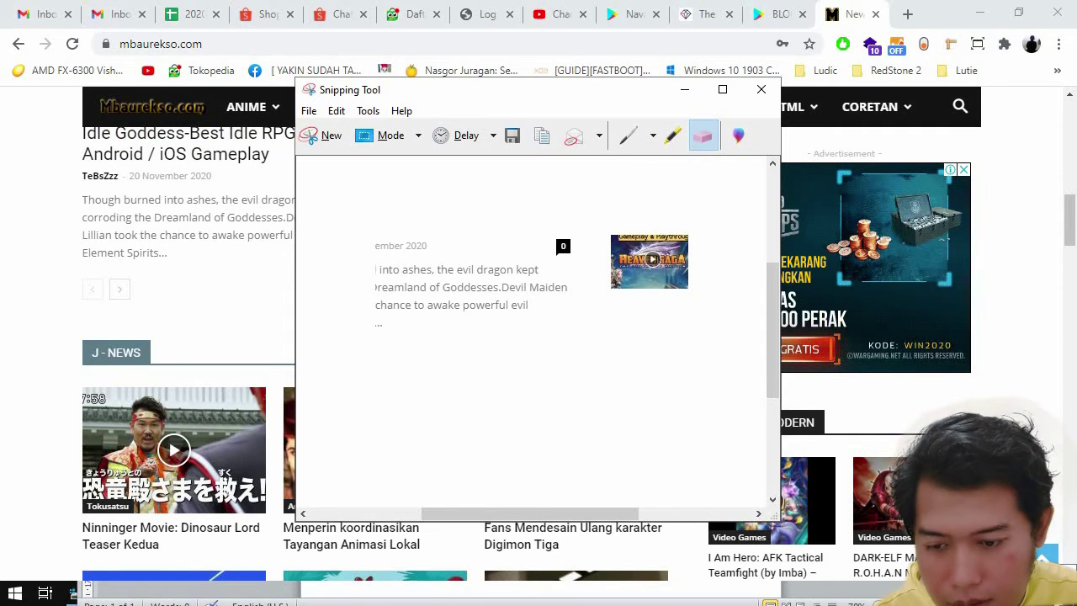
{"action": "key", "text": "super+a"}
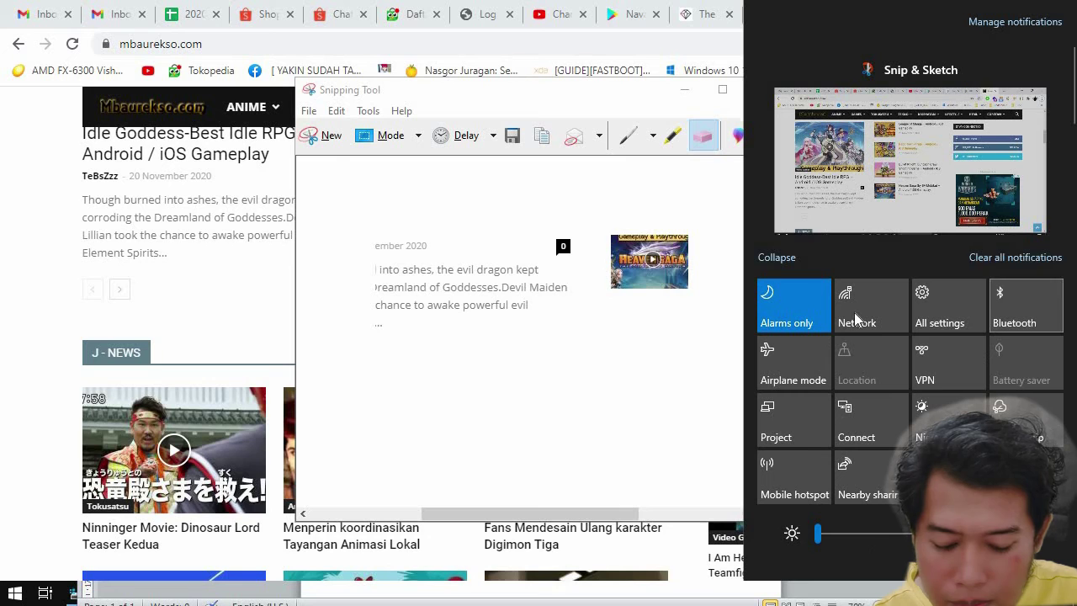
{"action": "left_click", "coordinate": [1009, 258]}
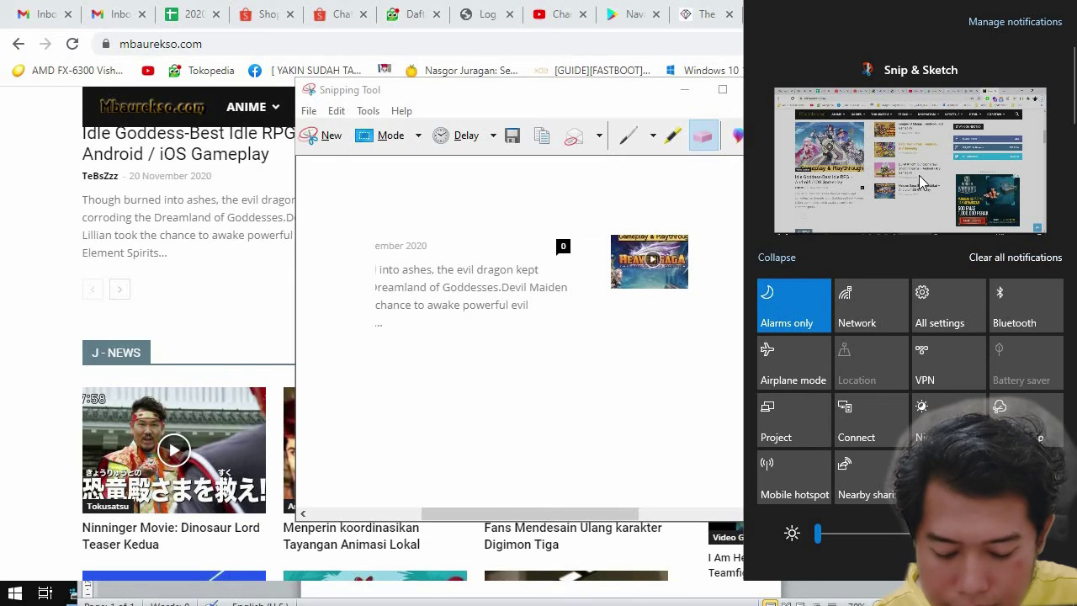
{"action": "left_click", "coordinate": [23, 179]}
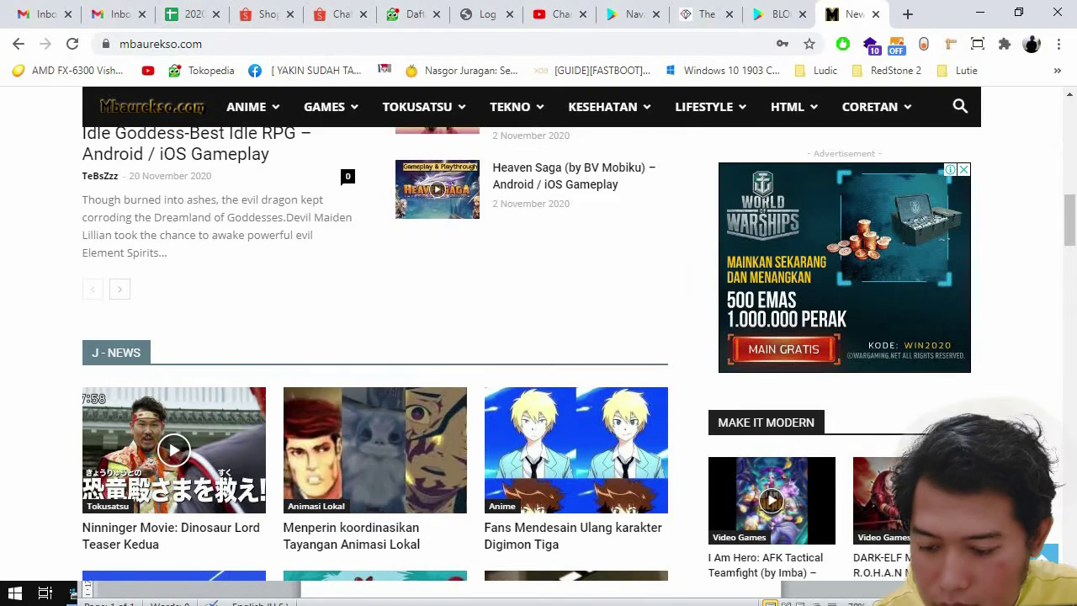
- Show the desktop, examine the mbaurekso.com page and the Word document, and minimize each of them again
{"action": "key", "text": "super+d"}
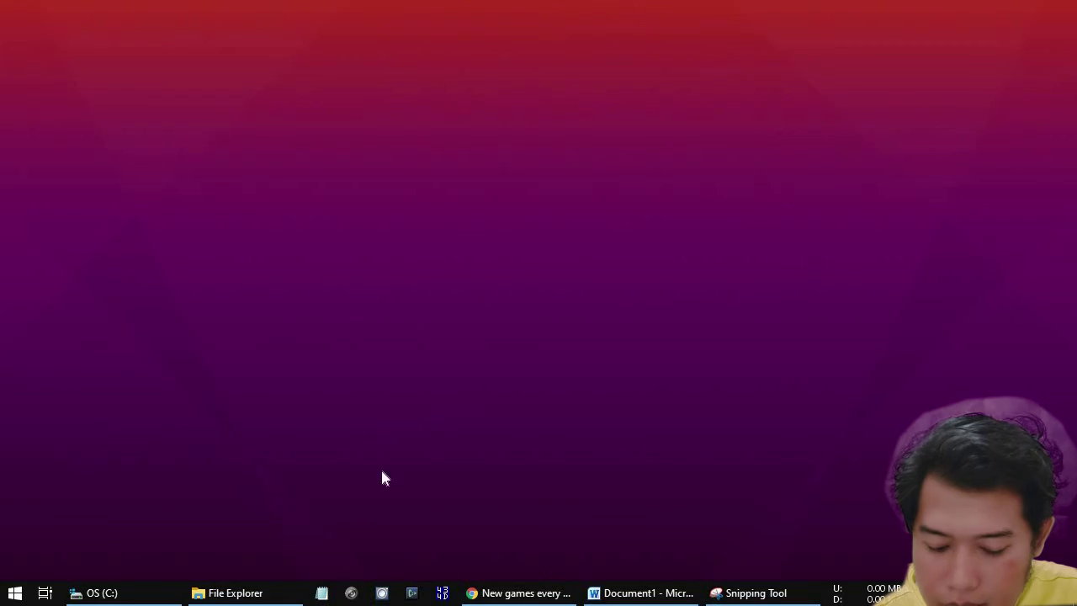
{"action": "left_click", "coordinate": [517, 593]}
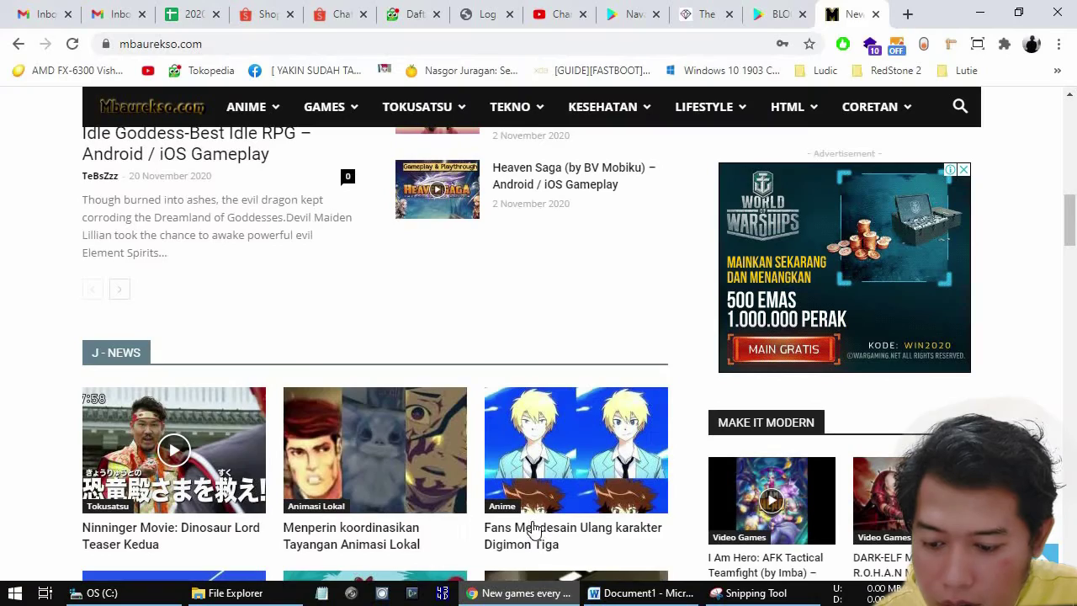
{"action": "scroll", "coordinate": [538, 446], "scroll_direction": "down", "scroll_amount": 3}
{"action": "scroll", "coordinate": [539, 445], "scroll_direction": "up", "scroll_amount": 8}
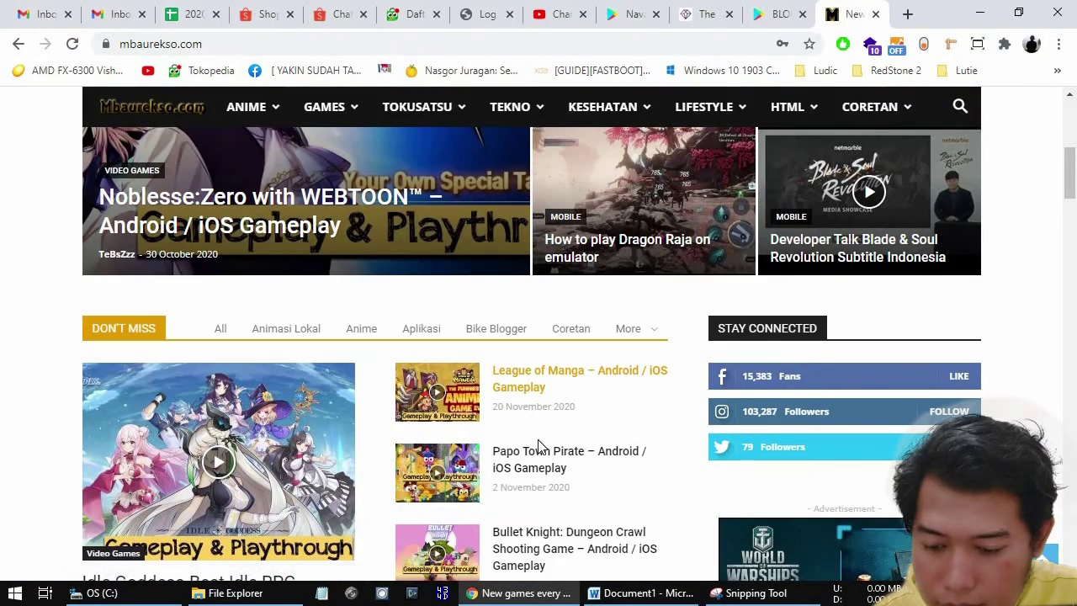
{"action": "scroll", "coordinate": [538, 427], "scroll_direction": "down", "scroll_amount": 5}
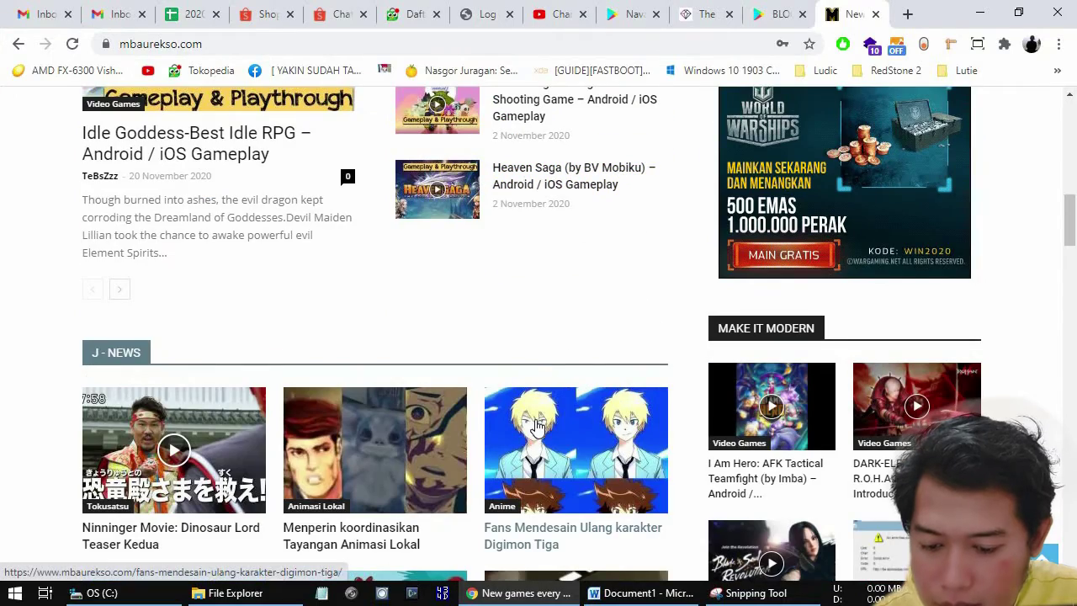
{"action": "scroll", "coordinate": [536, 425], "scroll_direction": "down", "scroll_amount": 6}
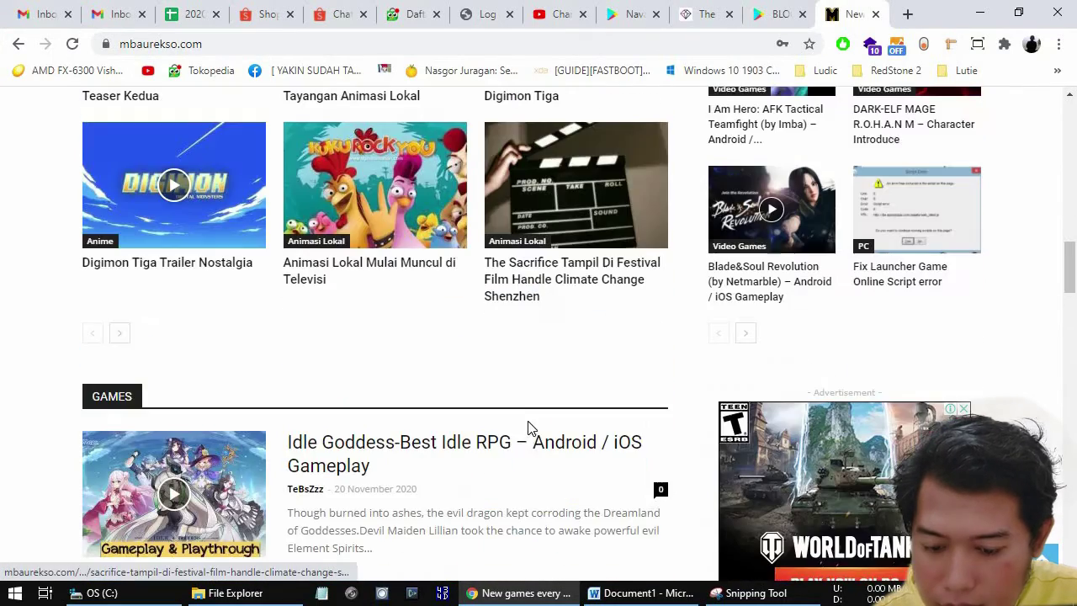
{"action": "scroll", "coordinate": [623, 530], "scroll_direction": "up", "scroll_amount": 4}
{"action": "left_click", "coordinate": [549, 594]}
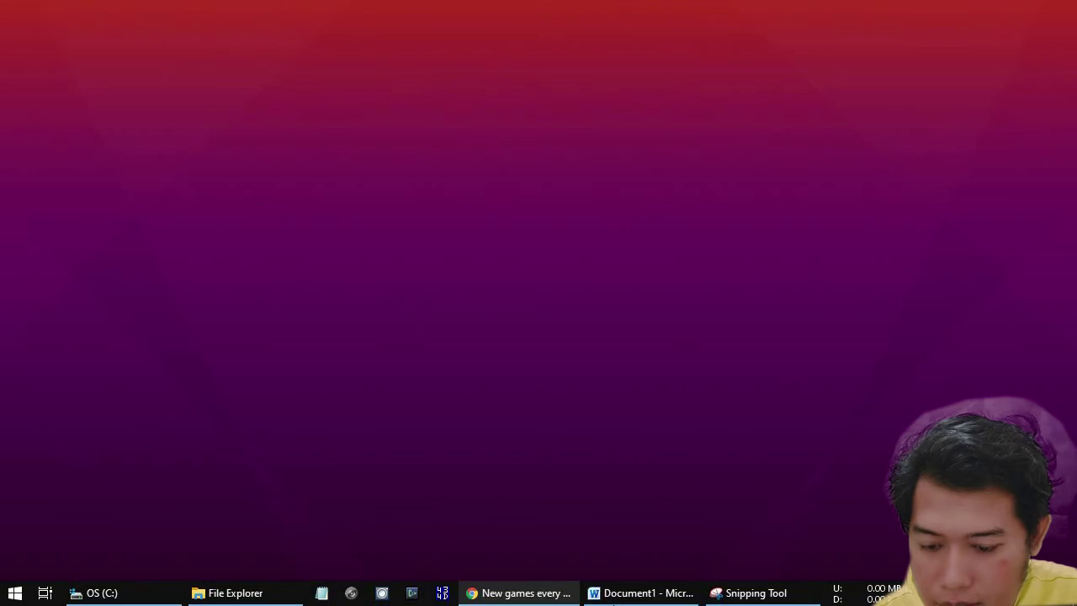
{"action": "left_click", "coordinate": [615, 596]}
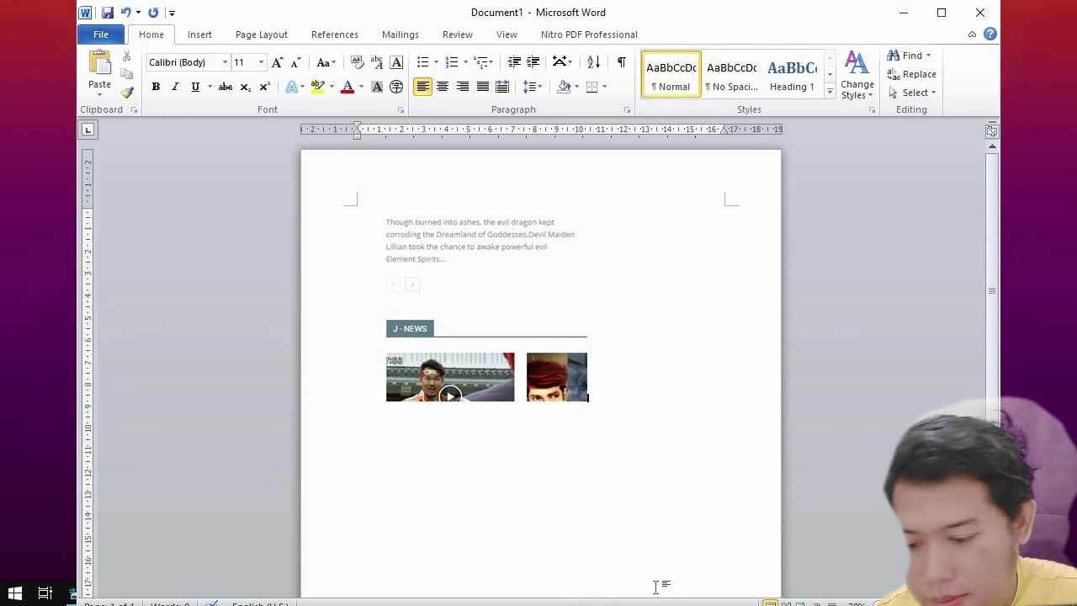
{"action": "left_click", "coordinate": [904, 11]}
- Take a full-screen screenshot of the desktop with the Snipping Tool window open, and paste it below the J-News snip in Word
{"action": "left_click", "coordinate": [783, 593]}
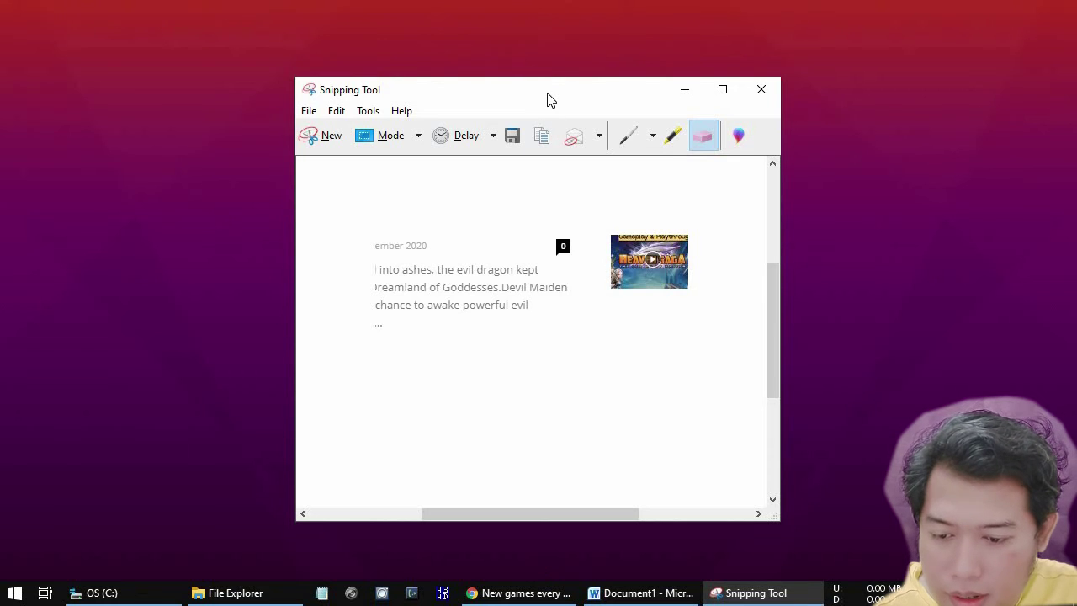
{"action": "key", "text": "Print"}
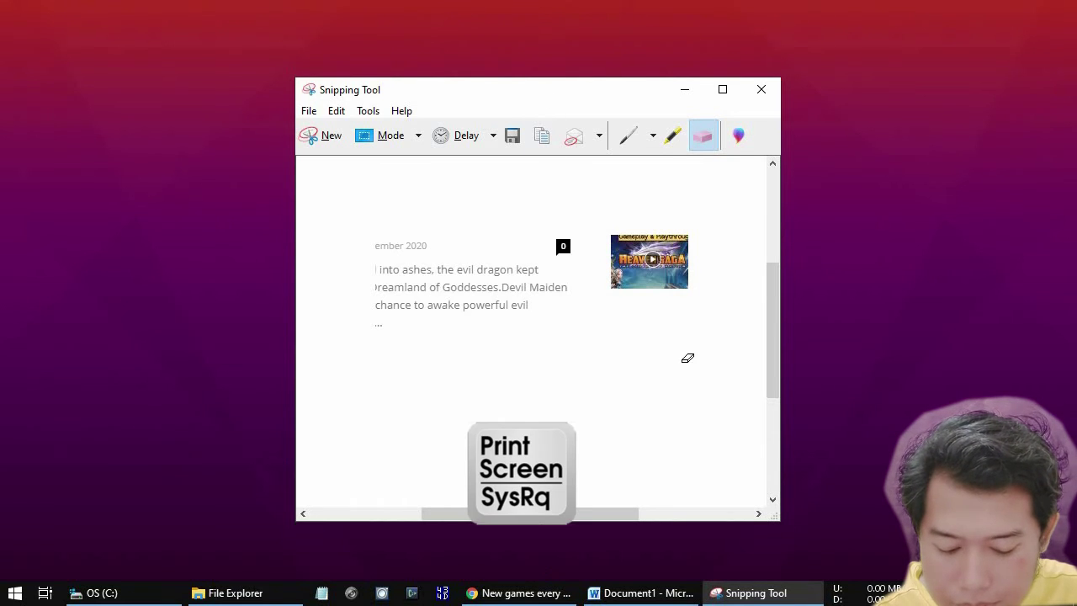
{"action": "key", "text": "alt+Tab"}
{"action": "scroll", "coordinate": [632, 409], "scroll_direction": "down", "scroll_amount": 4}
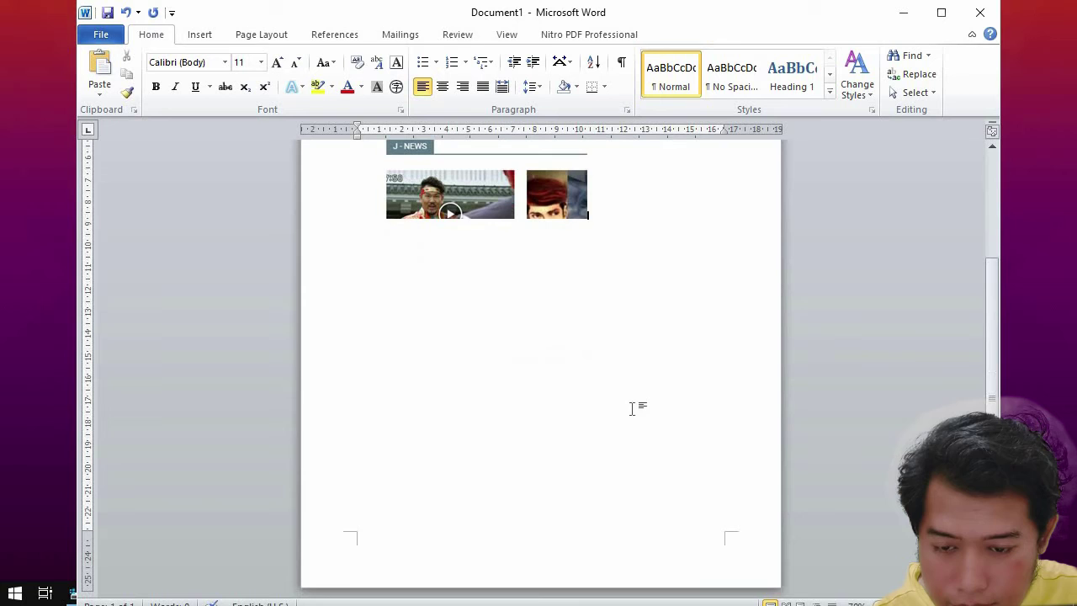
{"action": "key", "text": "ctrl+v"}
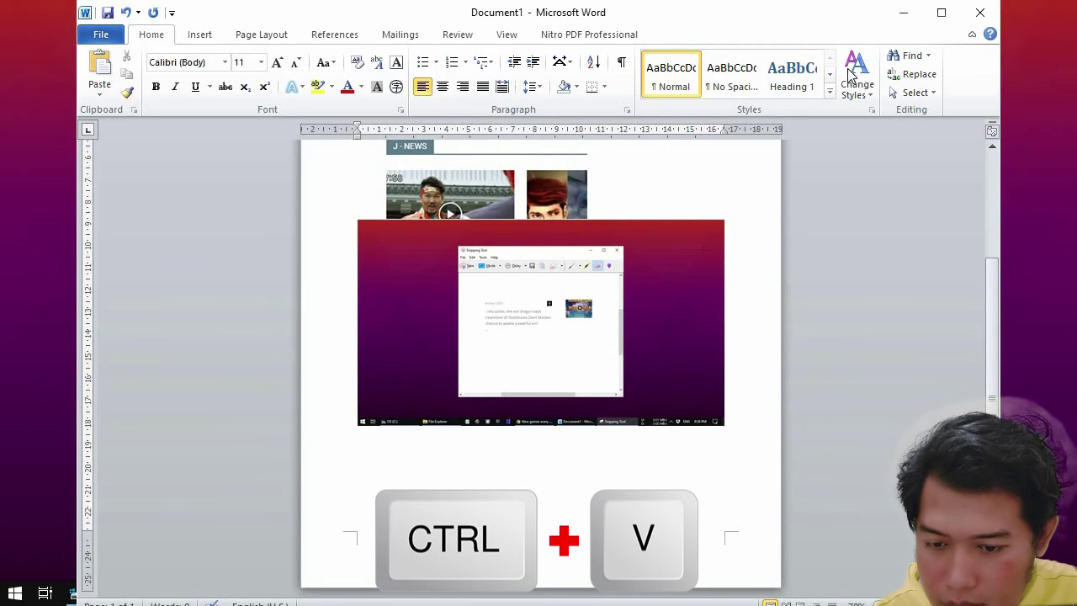
- Minimize the Word document and close the Snipping Tool window
{"action": "left_click", "coordinate": [903, 12]}
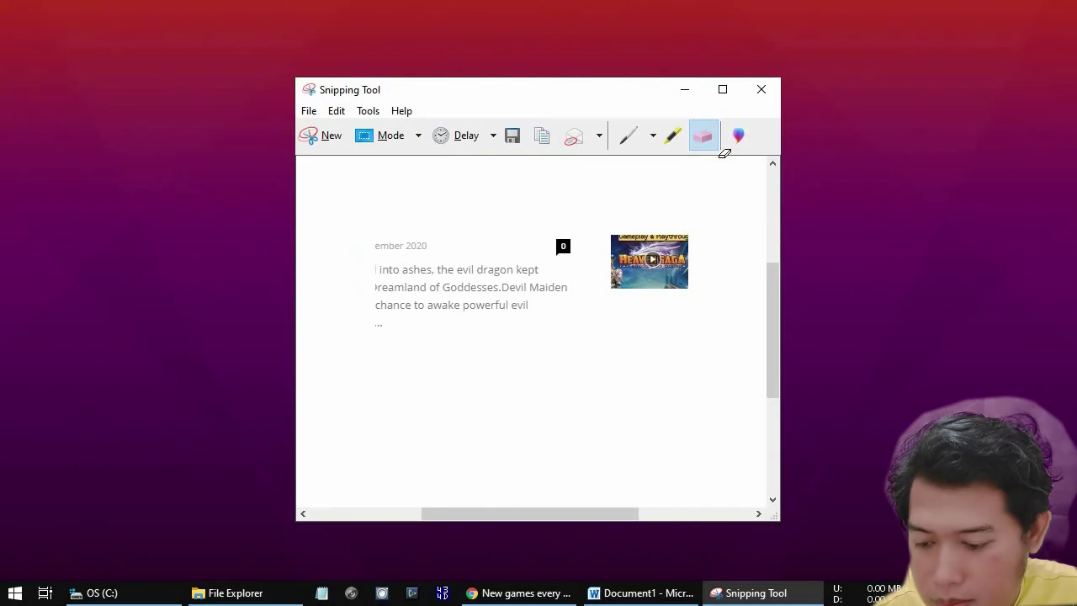
{"action": "left_click", "coordinate": [762, 89]}
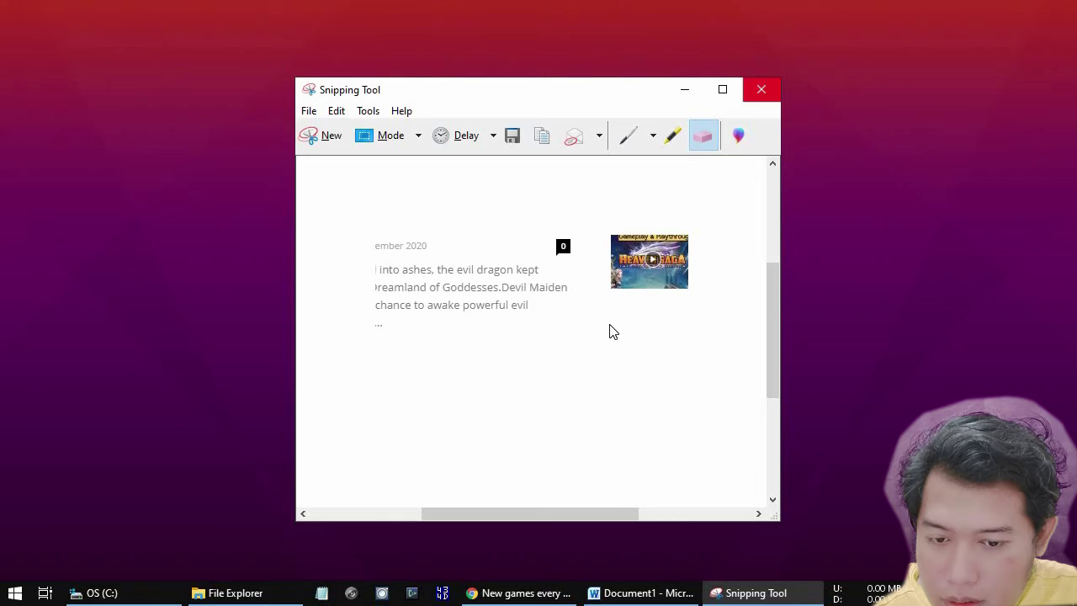
{"action": "left_click", "coordinate": [609, 317]}
- Open Notepad, shrink its window, and move it towards the left side of the desktop
{"action": "key", "text": "super"}
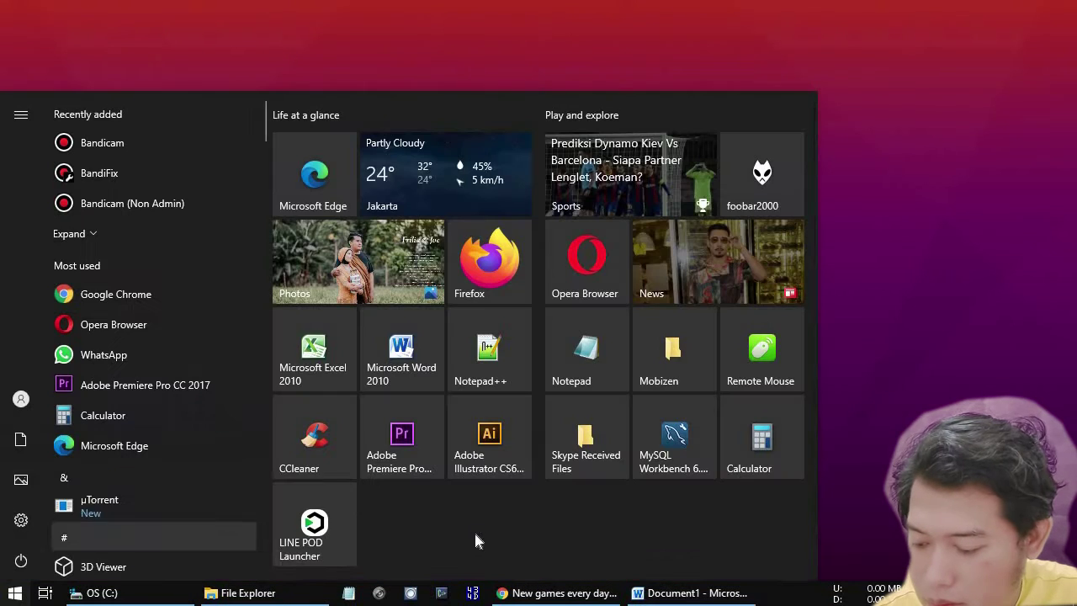
{"action": "key", "text": "super"}
{"action": "left_click", "coordinate": [350, 593]}
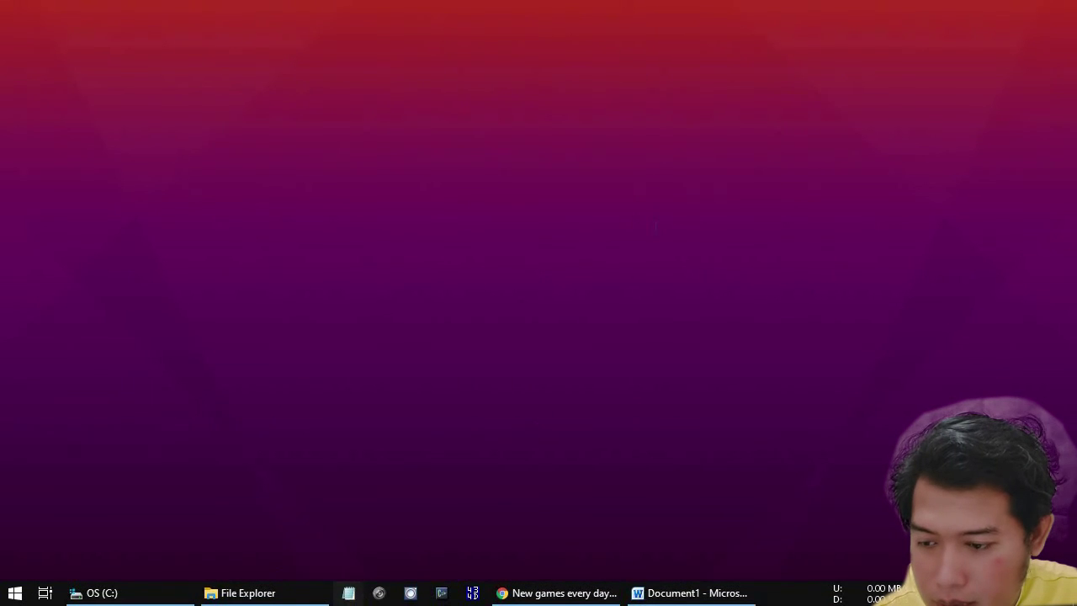
{"action": "left_click_drag", "start_coordinate": [796, 199], "coordinate": [731, 281]}
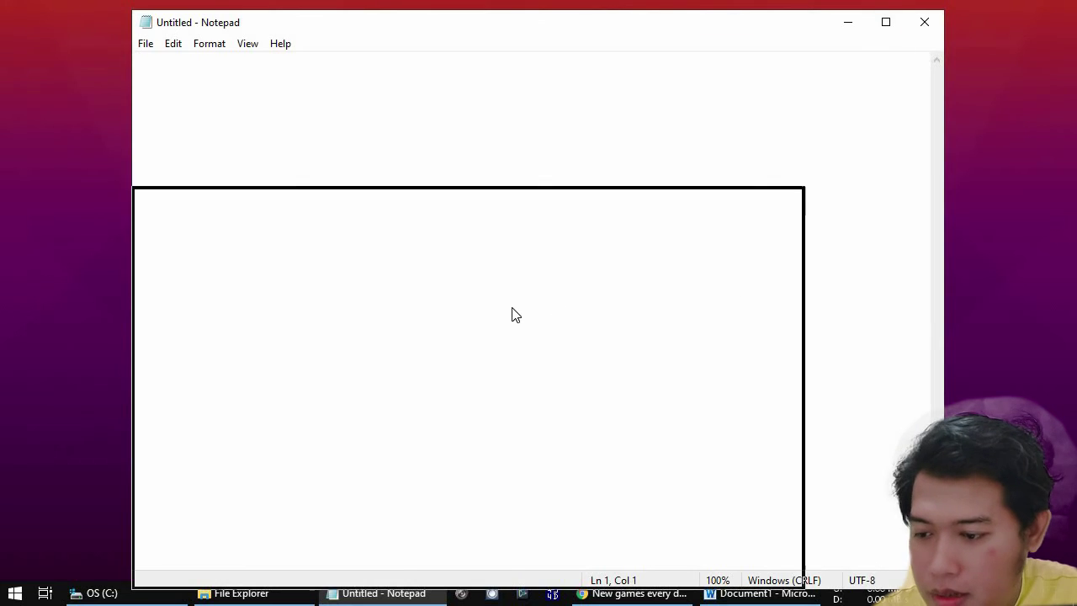
{"action": "left_click_drag", "start_coordinate": [485, 297], "coordinate": [426, 163]}
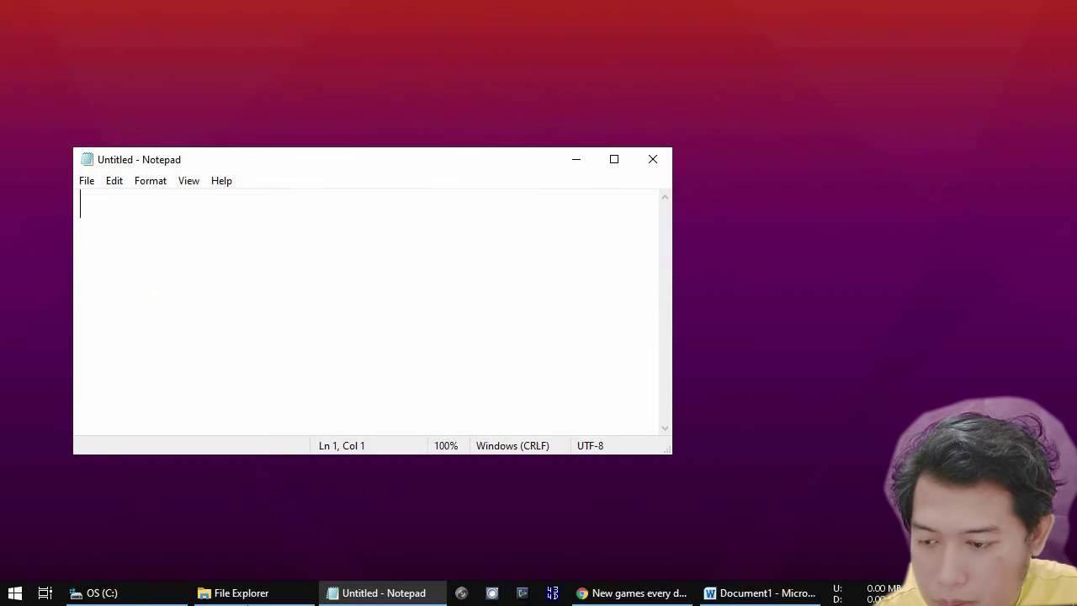
- Bring up File Explorer beside Notepad and write "wetewtwet" in the Notepad document
{"action": "left_click", "coordinate": [245, 593]}
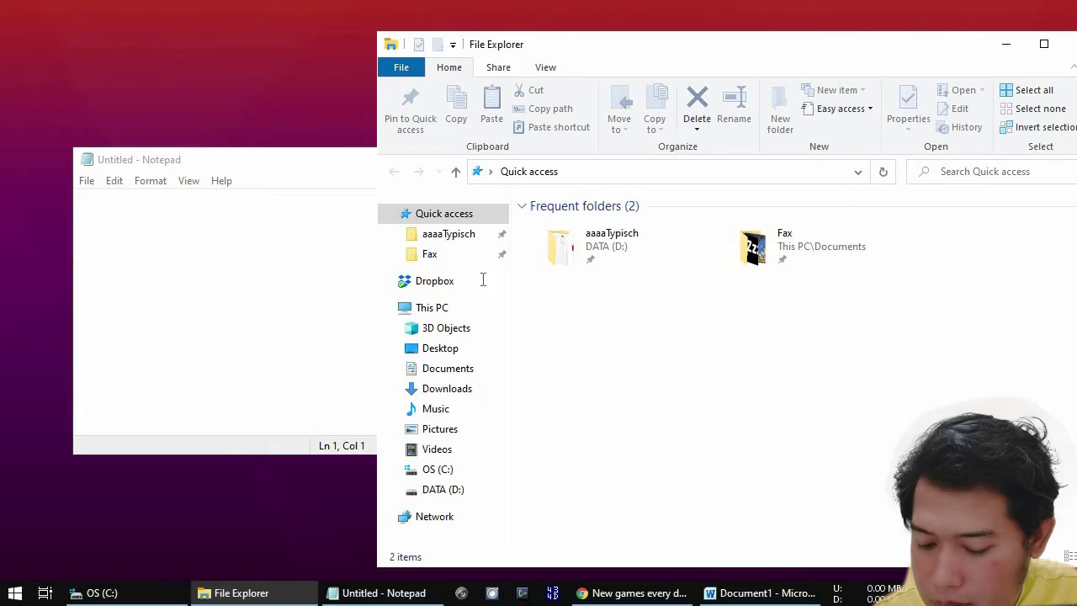
{"action": "left_click", "coordinate": [291, 322]}
{"action": "type", "text": "wetewtwet"}
- Capture only the active Notepad window, paste it into a new Paint picture, view it full size, and minimize Paint
{"action": "left_click", "coordinate": [843, 371]}
{"action": "left_click", "coordinate": [328, 172]}
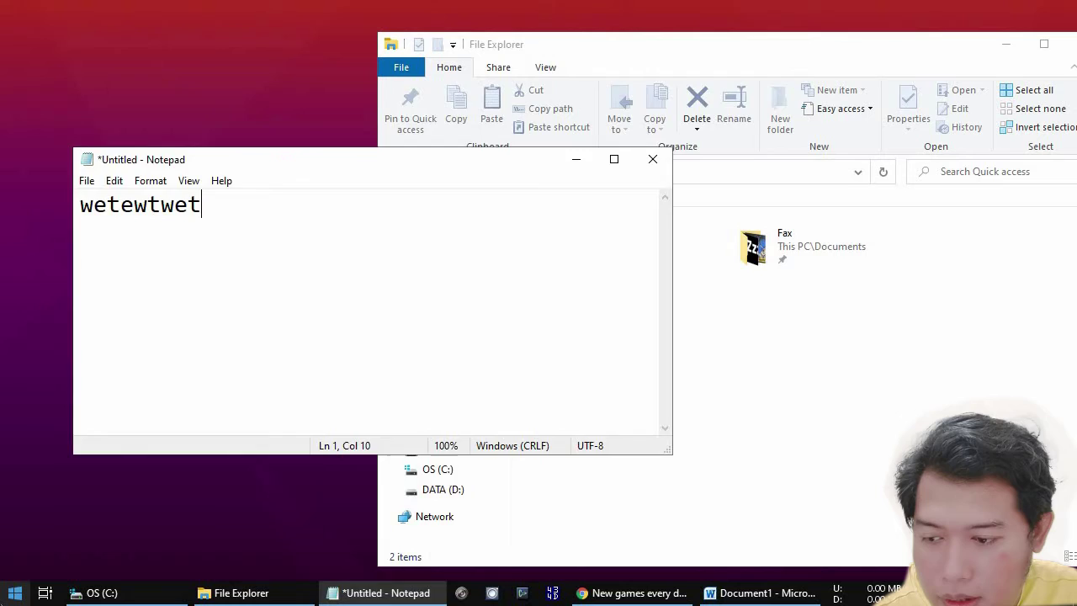
{"action": "key", "text": "super"}
{"action": "type", "text": "pa"}
{"action": "key", "text": "Return"}
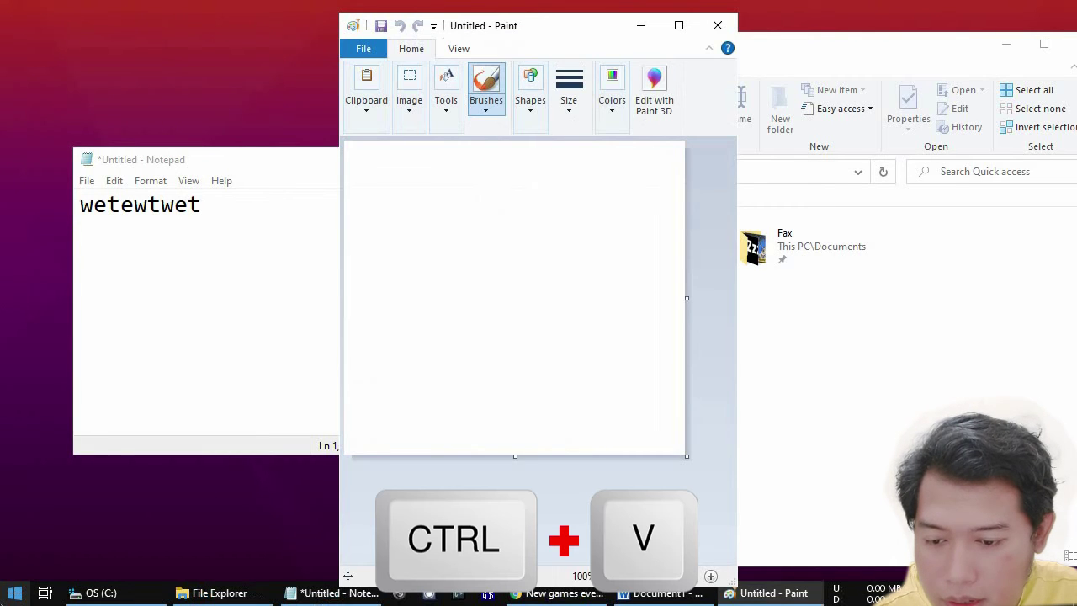
{"action": "key", "text": "ctrl+v"}
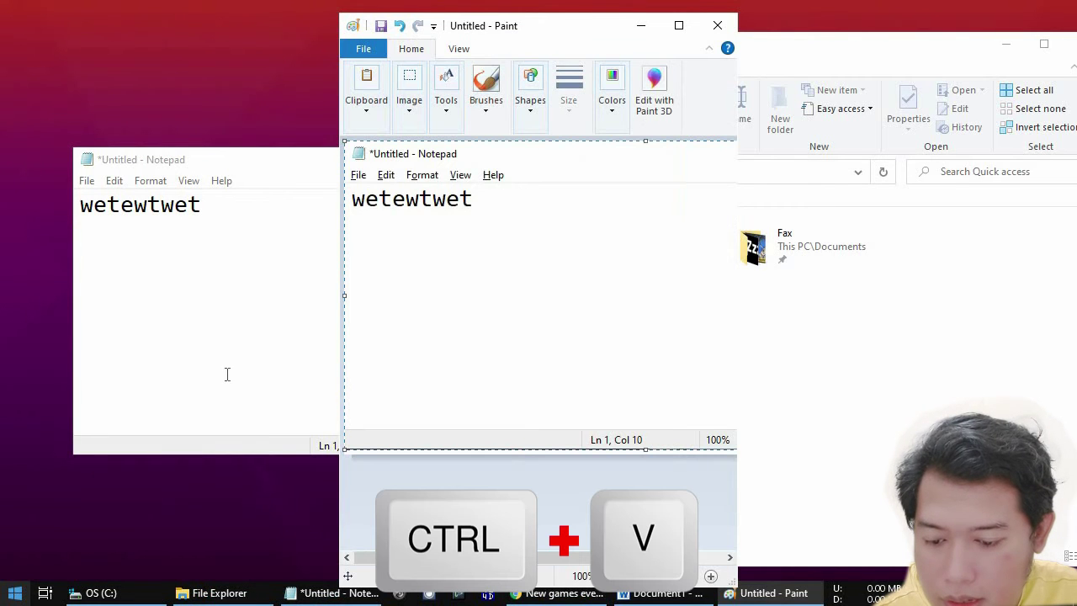
{"action": "left_click", "coordinate": [680, 26]}
{"action": "key", "text": "super+Down"}
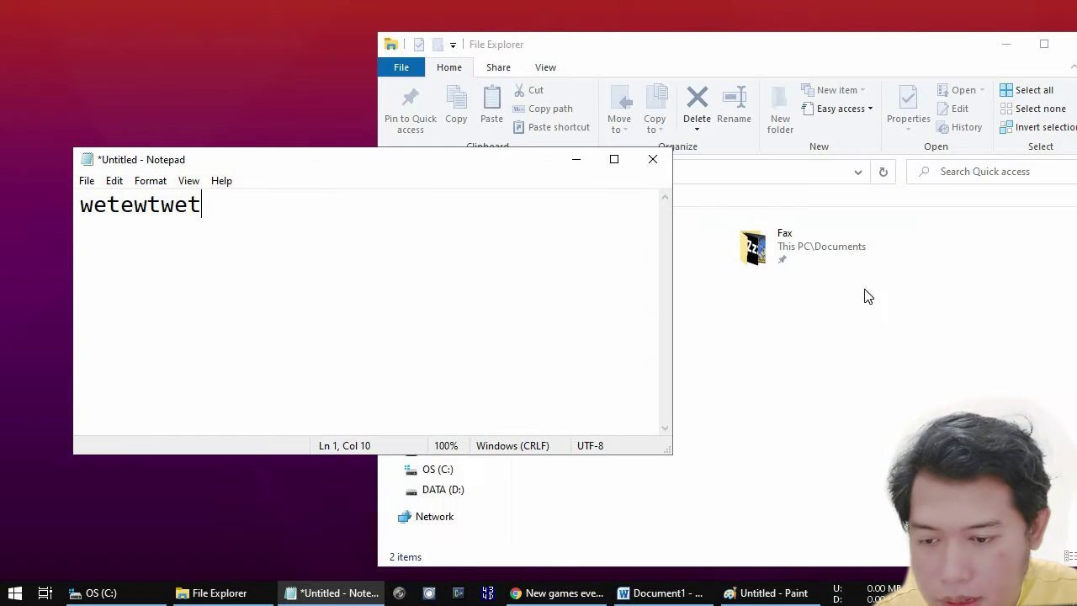
- Capture only the File Explorer window and paste it into a new Paint picture, discarding the Notepad capture
{"action": "left_click", "coordinate": [883, 353]}
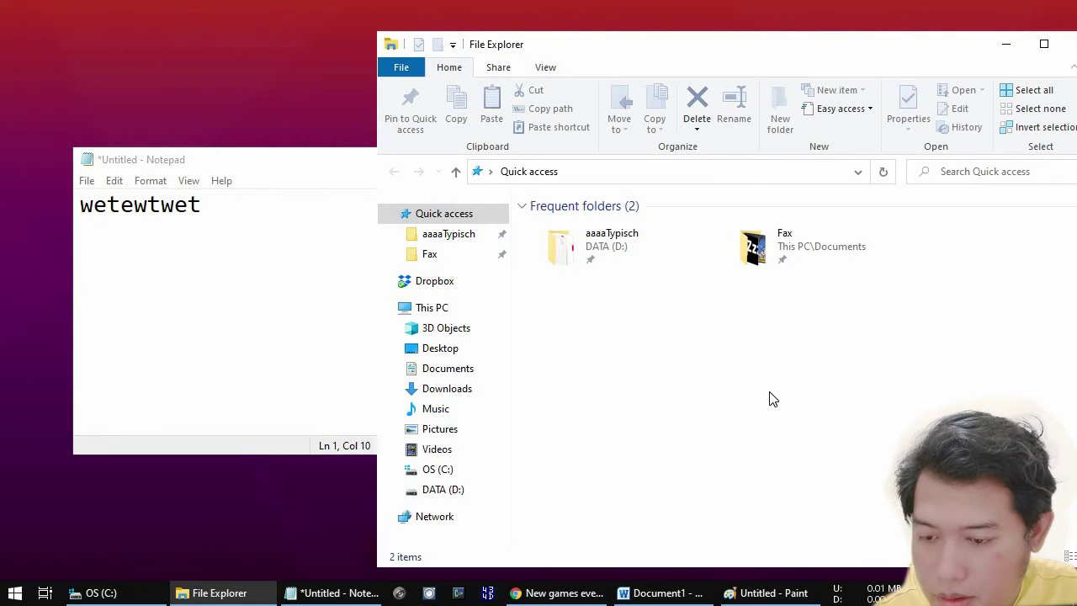
{"action": "key", "text": "alt+Print"}
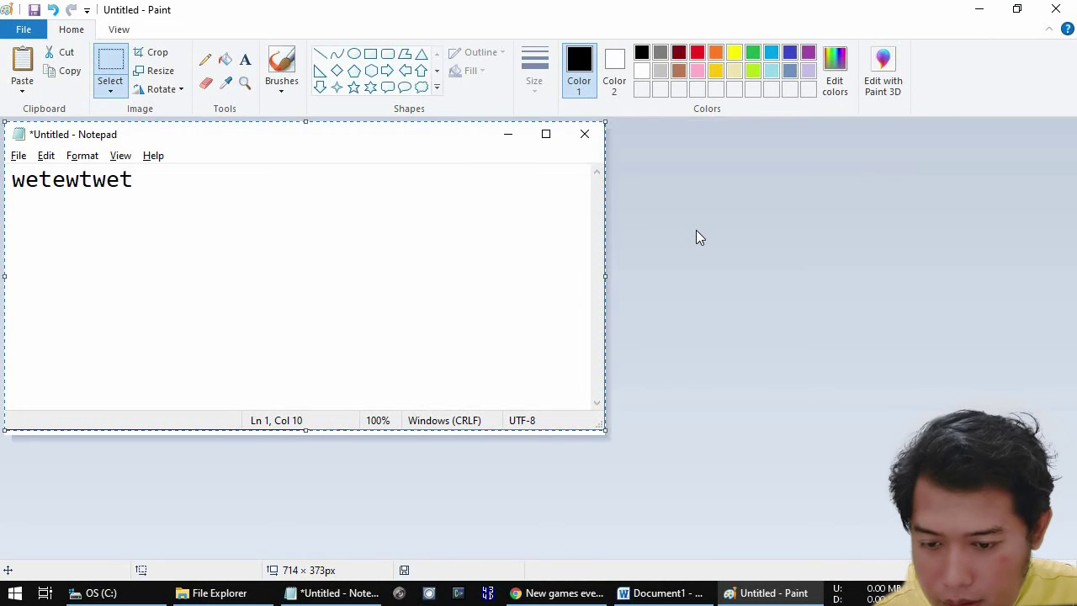
{"action": "key", "text": "ctrl+n"}
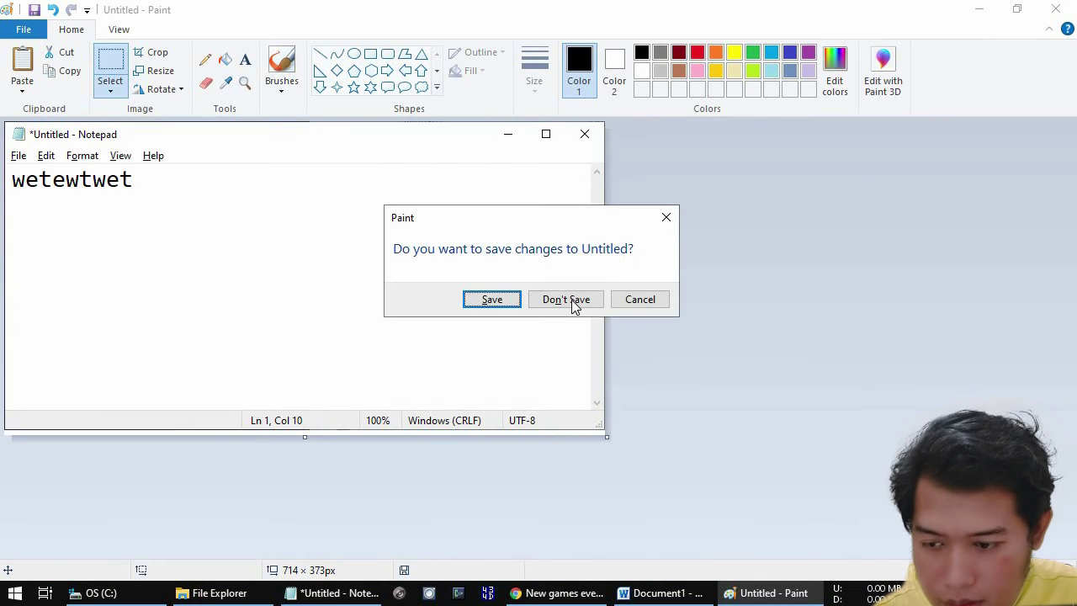
{"action": "left_click", "coordinate": [570, 300]}
{"action": "key", "text": "ctrl+v"}
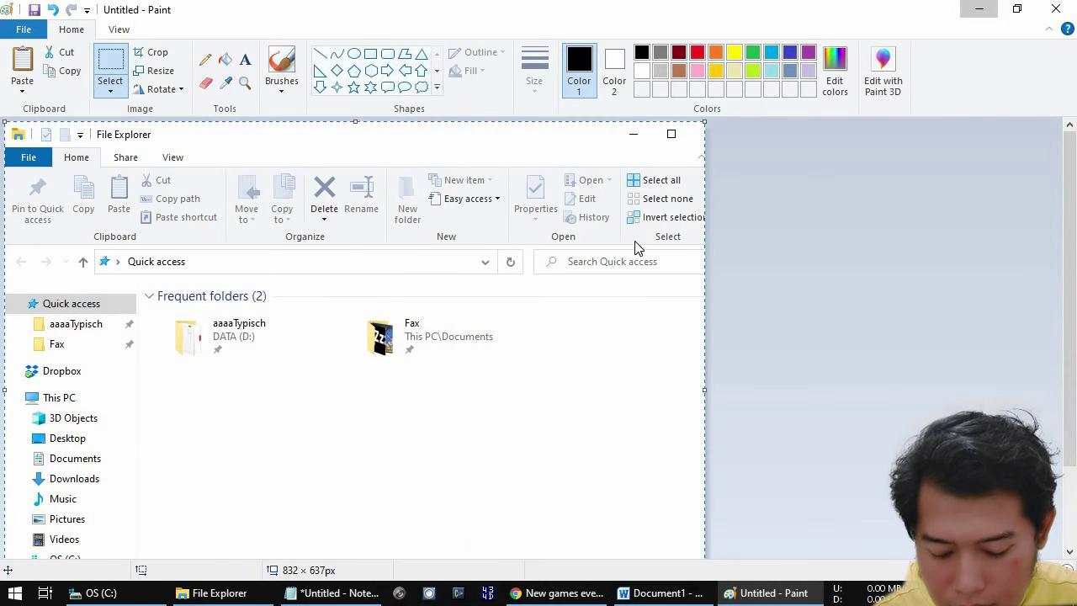
- Minimize Paint and File Explorer, and close Notepad without saving the text
{"action": "left_click", "coordinate": [978, 9]}
{"action": "left_click", "coordinate": [1005, 44]}
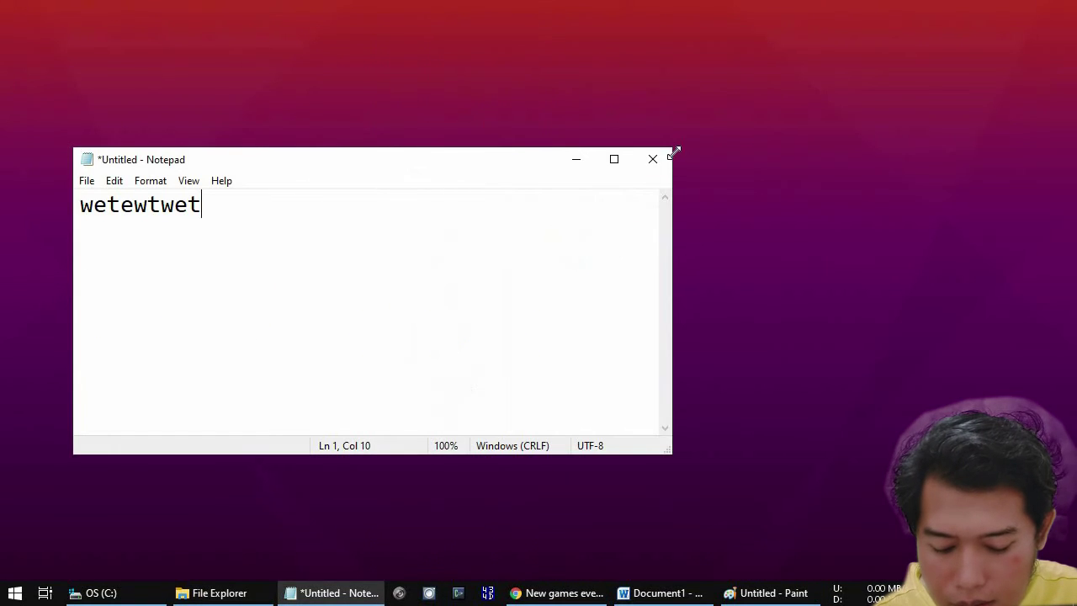
{"action": "left_click", "coordinate": [652, 159]}
{"action": "left_click", "coordinate": [565, 298]}
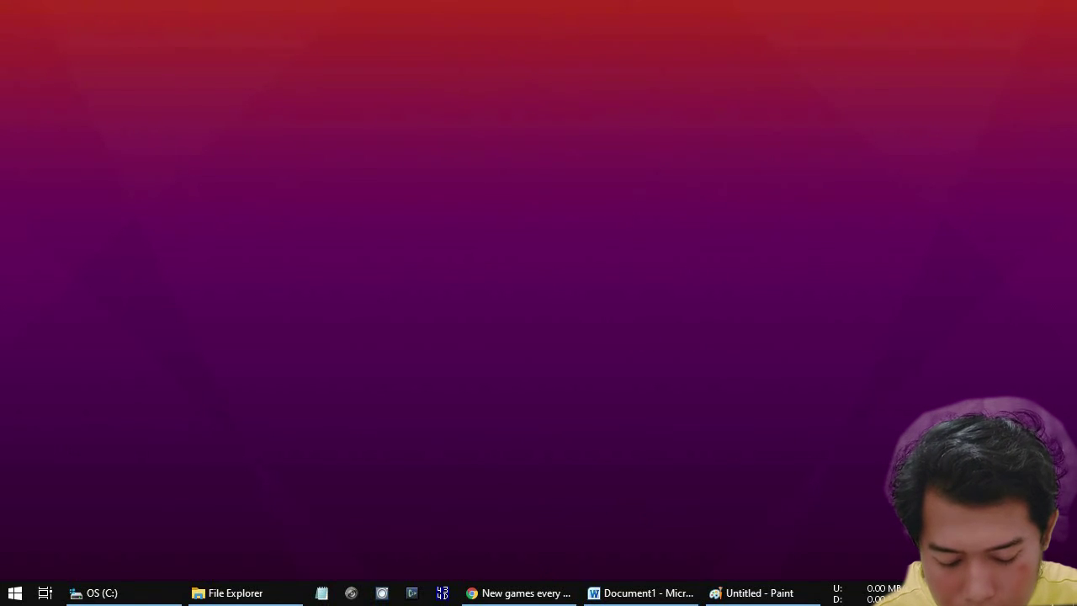
- Open and dismiss the action center, and close the File Explorer window
{"action": "key", "text": "super+a"}
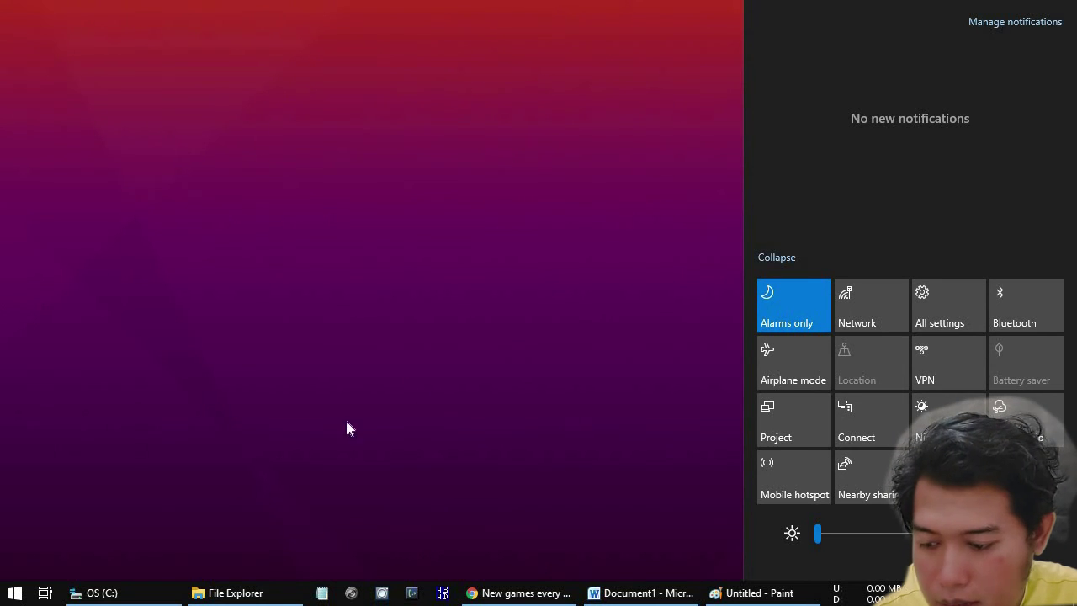
{"action": "left_click", "coordinate": [223, 599]}
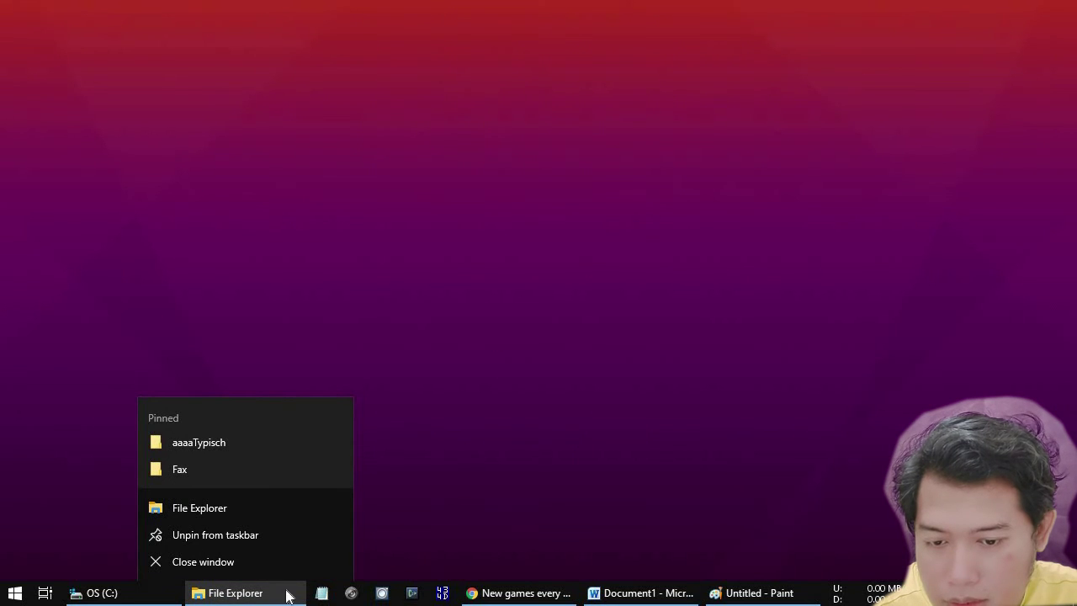
{"action": "left_click", "coordinate": [286, 596]}
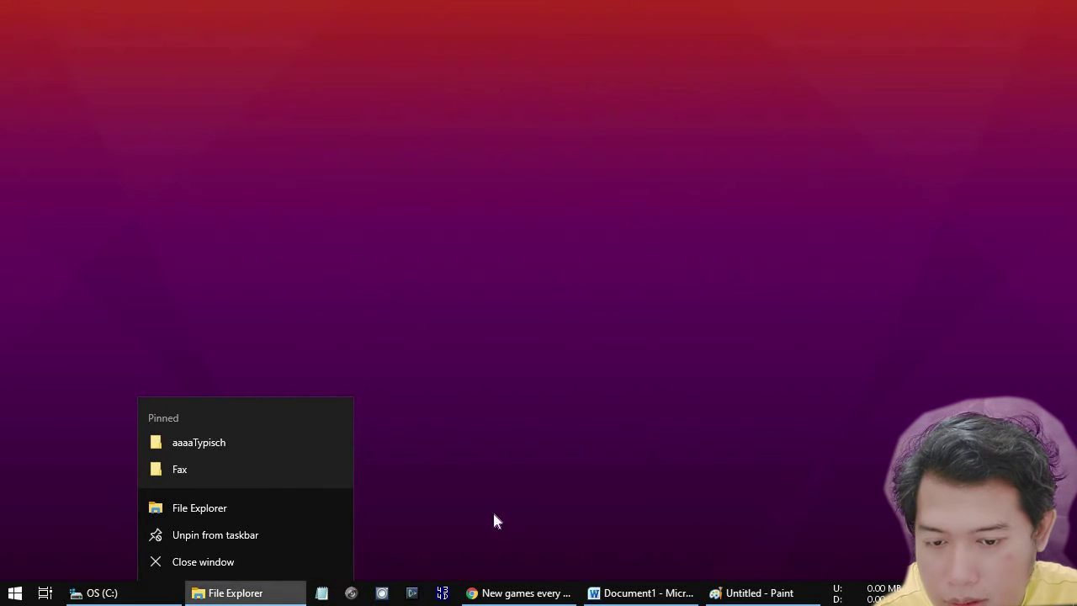
{"action": "left_click_drag", "start_coordinate": [866, 52], "coordinate": [651, 26]}
{"action": "left_click", "coordinate": [868, 18]}
{"action": "key", "text": "alt+F4"}
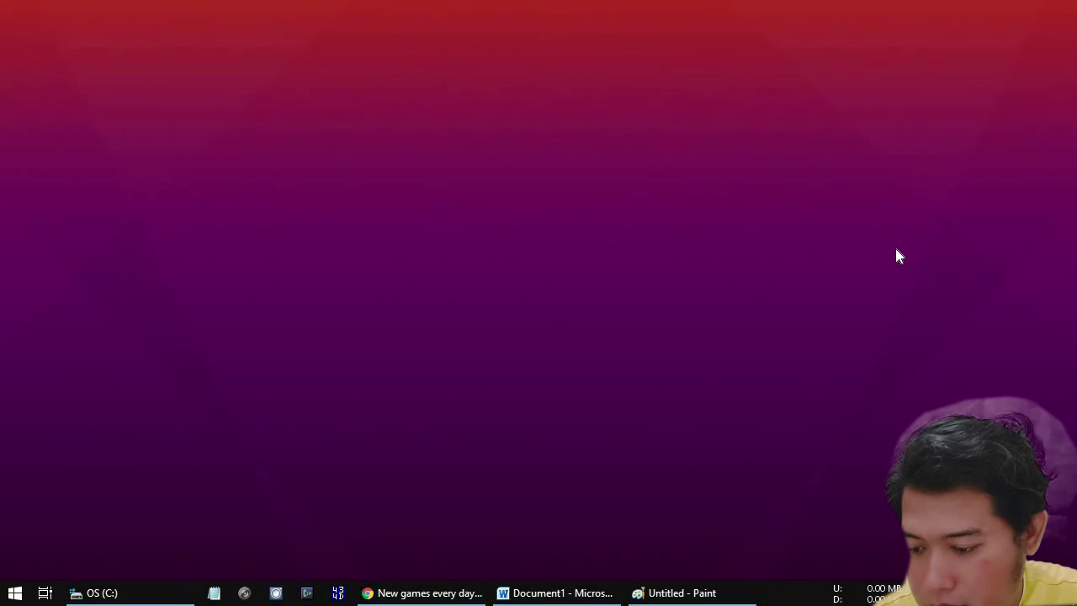
- Open File Explorer, go to Pictures > Screenshots, view Screenshot (3).png, and close the viewer
{"action": "key", "text": "super+e"}
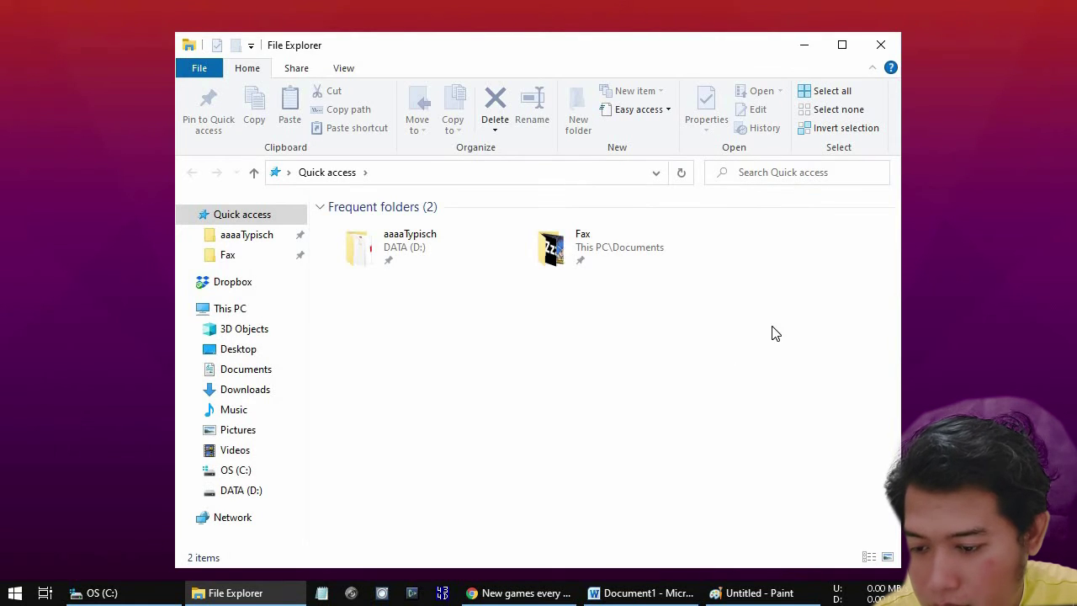
{"action": "left_click", "coordinate": [242, 433]}
{"action": "double_click", "coordinate": [398, 261]}
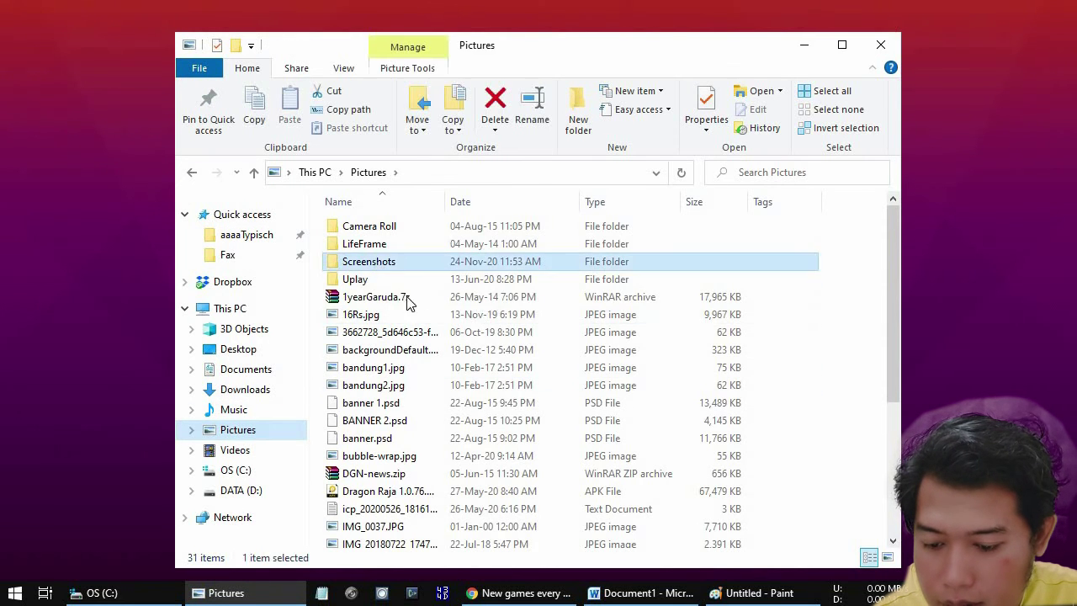
{"action": "double_click", "coordinate": [360, 257]}
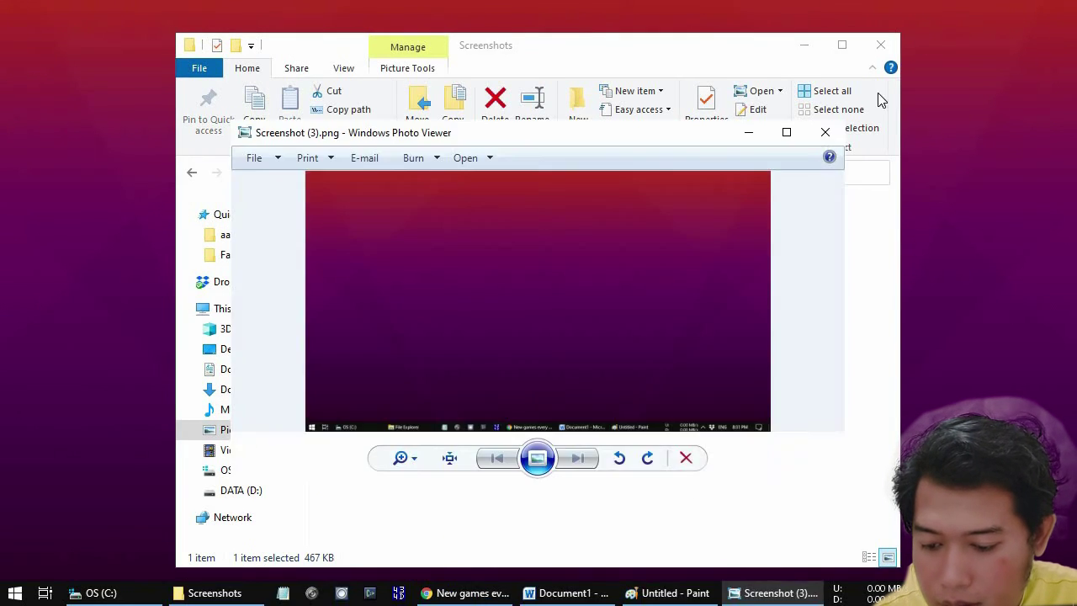
{"action": "left_click", "coordinate": [824, 135]}
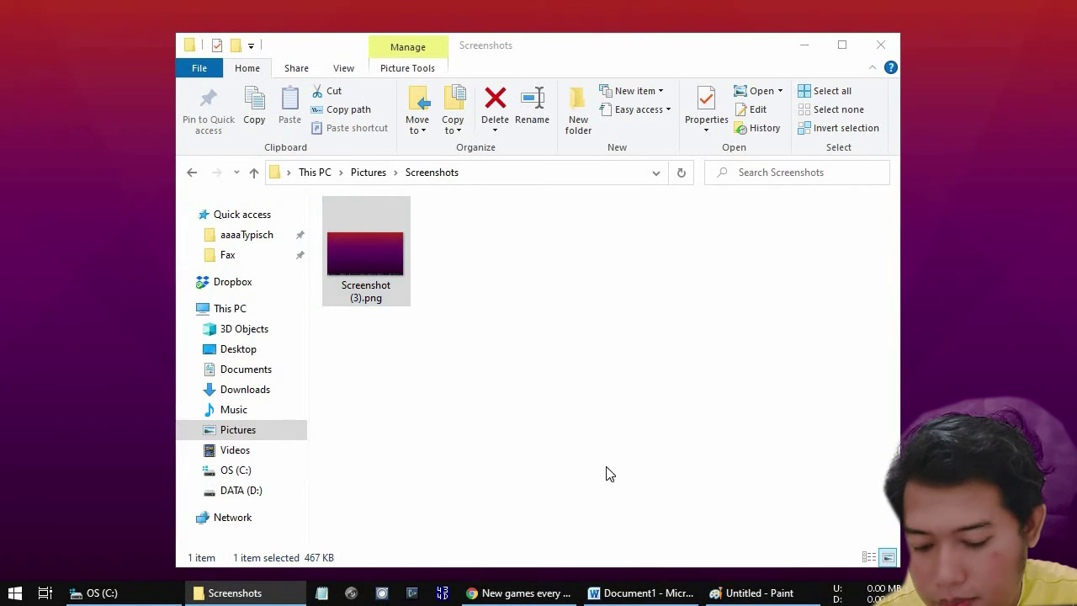
- Show the mbaurekso.com page, save a full-screen screenshot of it to the Screenshots folder, and minimize the browser
{"action": "left_click", "coordinate": [521, 592]}
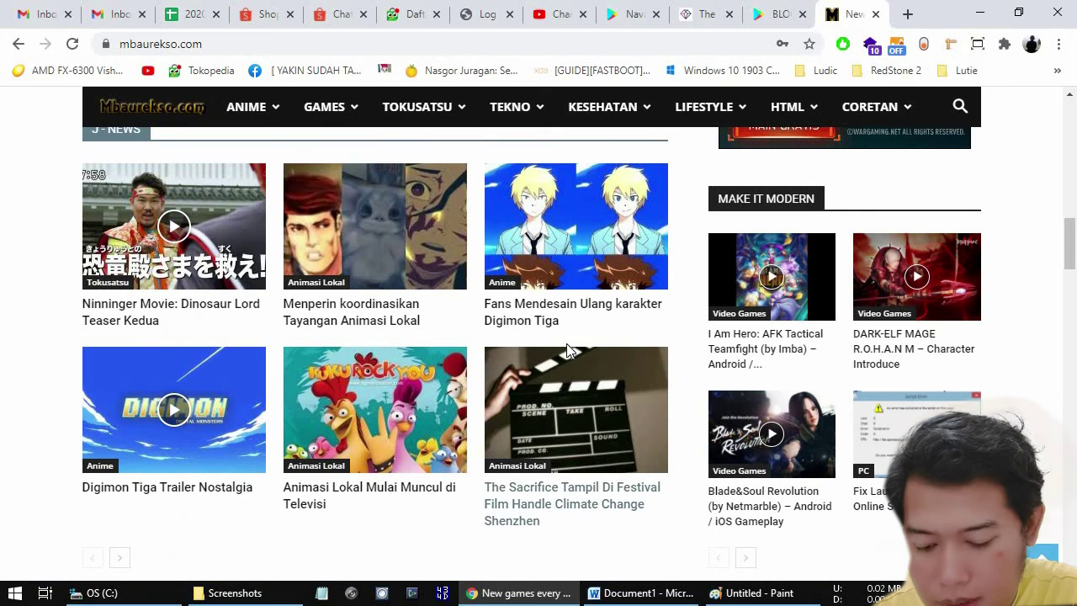
{"action": "key", "text": "super+Print"}
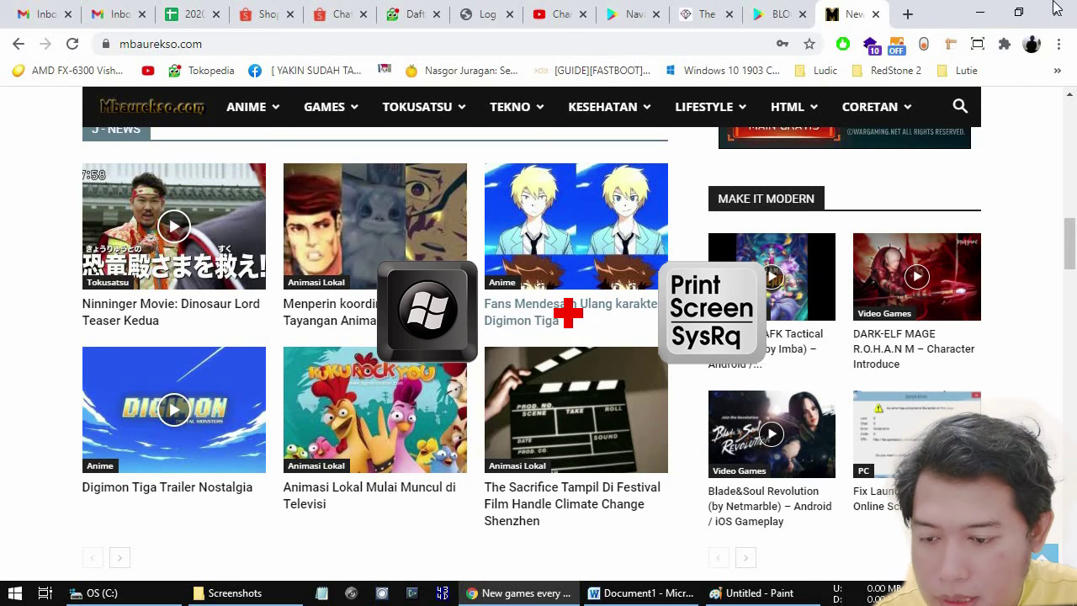
{"action": "left_click", "coordinate": [980, 12]}
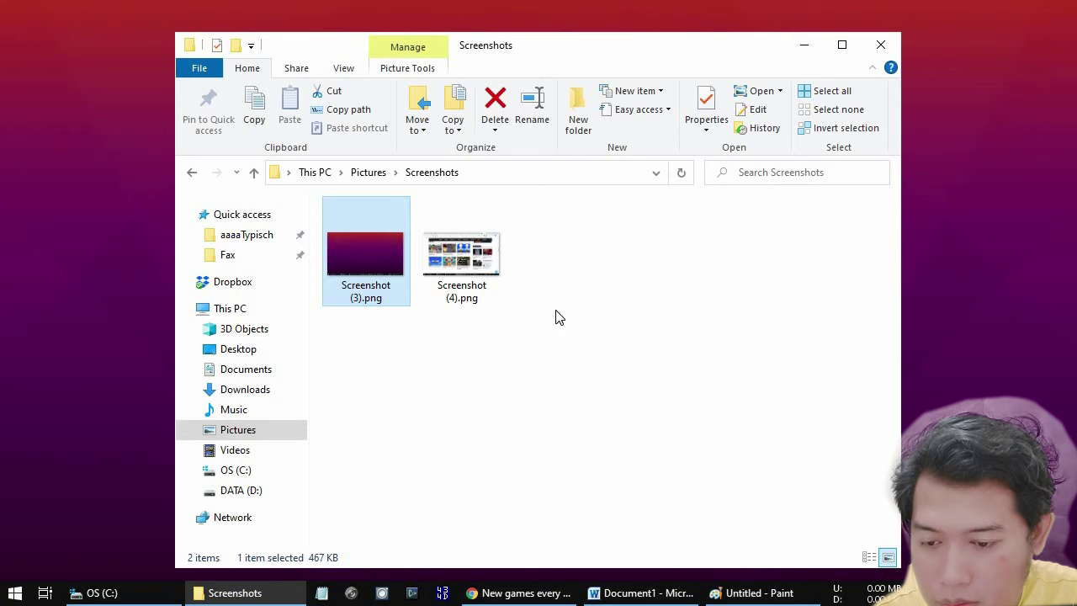
- View Screenshot (4).png from the Screenshots folder, close the viewer, and minimize File Explorer
{"action": "double_click", "coordinate": [449, 241]}
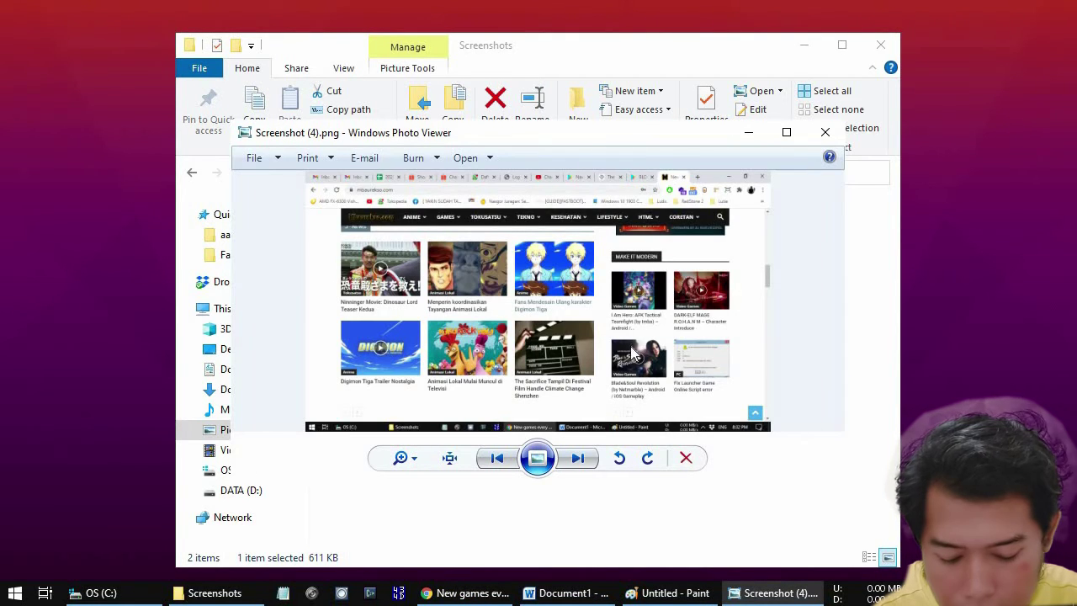
{"action": "left_click", "coordinate": [824, 133]}
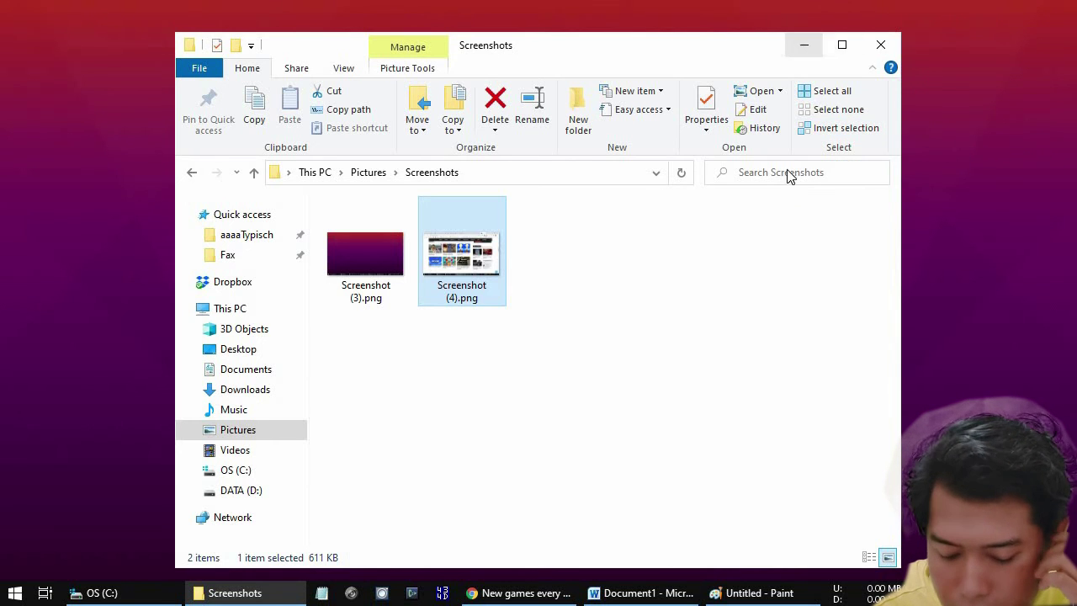
{"action": "left_click", "coordinate": [804, 45]}
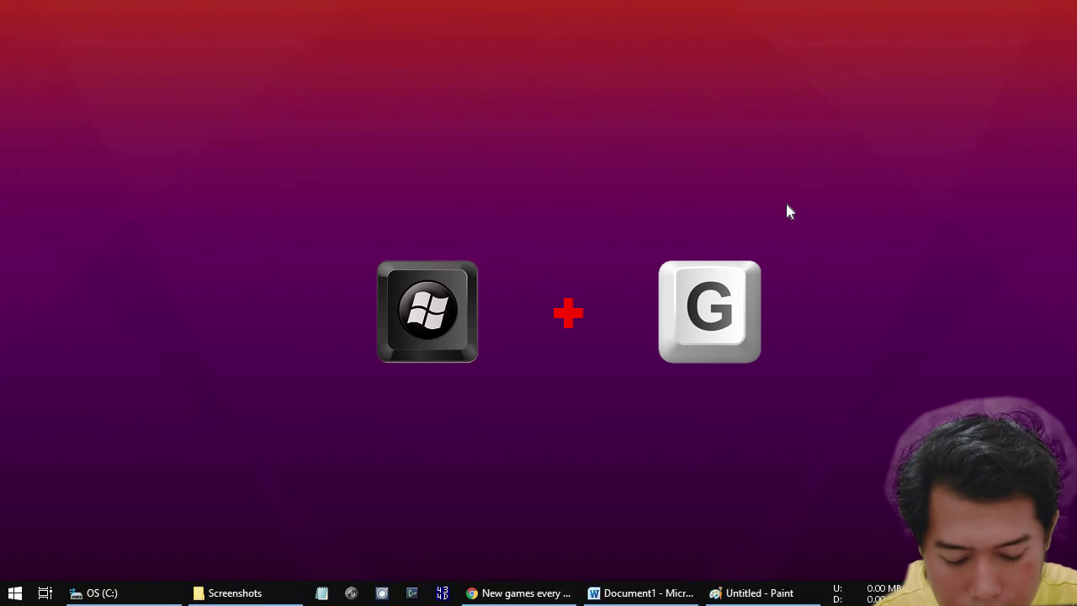
- Open the Xbox Game Bar, take a screenshot with its Capture widget, and close the Game Bar
{"action": "key", "text": "super+g"}
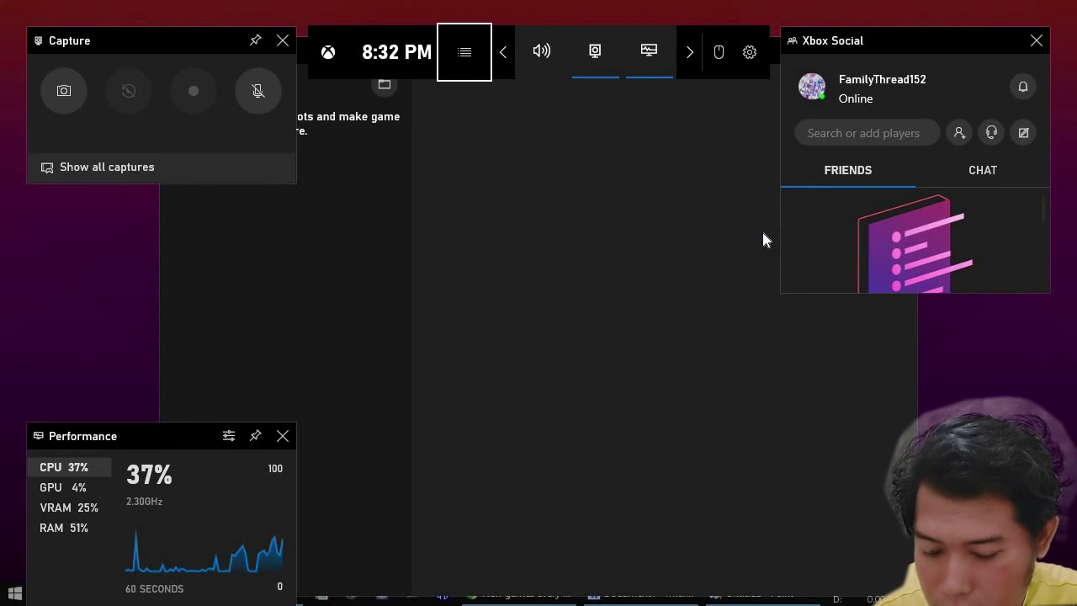
{"action": "left_click", "coordinate": [63, 89]}
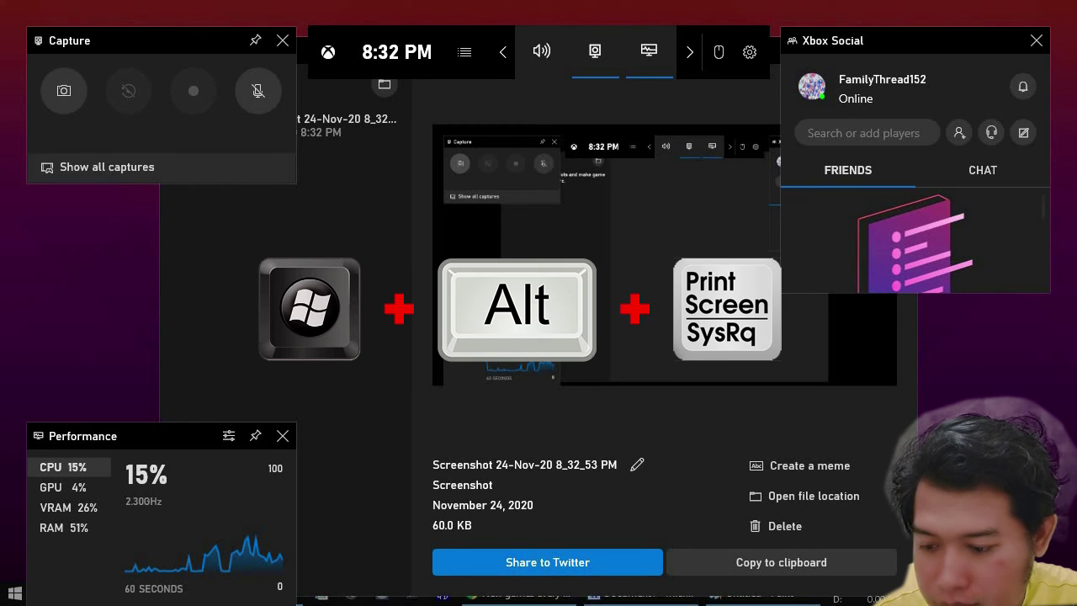
{"action": "key", "text": "super+g"}
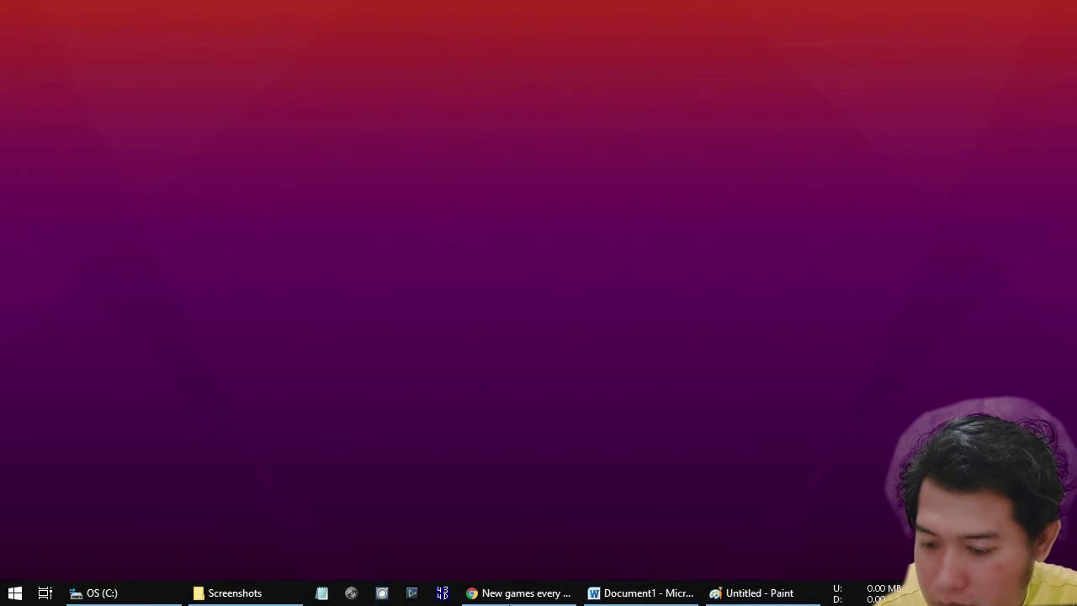
- Show the article lists on the mbaurekso.com page, capture the browser window with the Game Bar screenshot function, and return to the desktop
{"action": "left_click", "coordinate": [515, 596]}
{"action": "scroll", "coordinate": [576, 374], "scroll_direction": "down", "scroll_amount": 5}
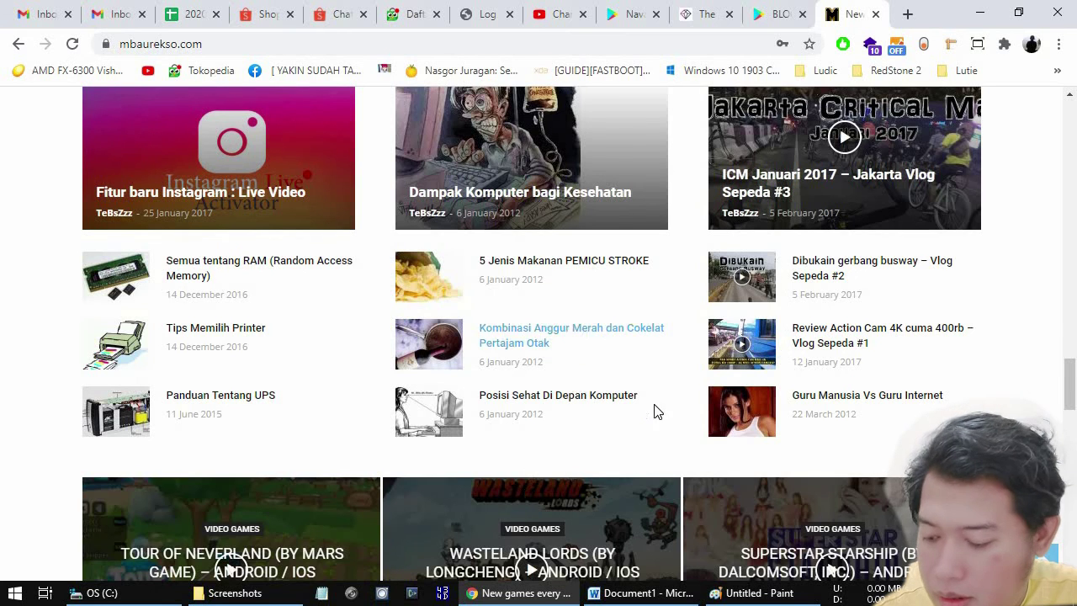
{"action": "key", "text": "super+d"}
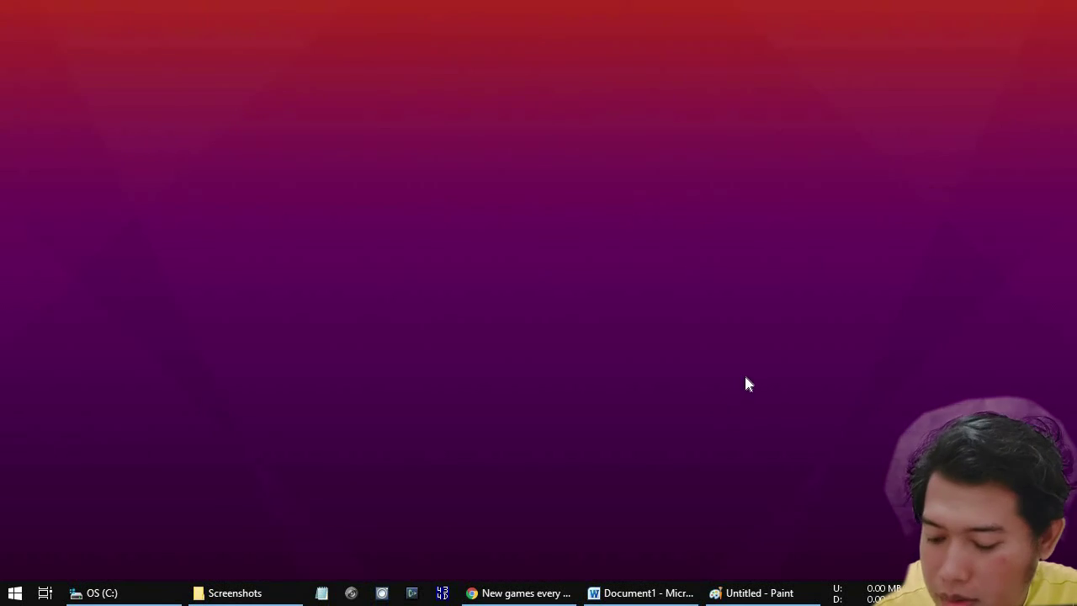
- Open the Xbox Game Bar and preview both the browser page capture and Screenshot 24-Nov-20 8_32_53 PM in its gallery
{"action": "key", "text": "super+g"}
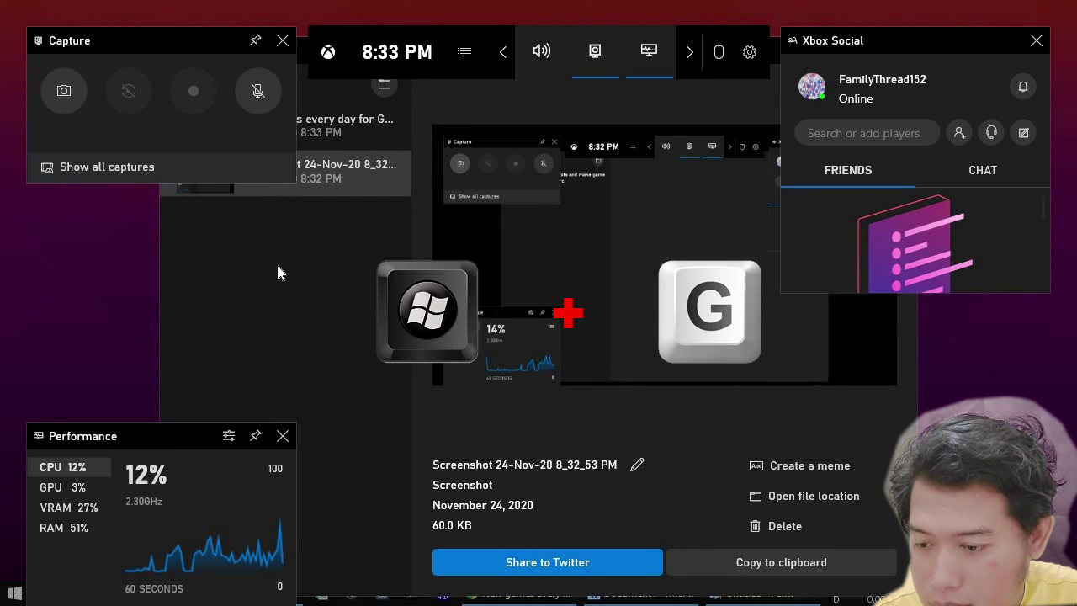
{"action": "left_click", "coordinate": [276, 263]}
{"action": "left_click", "coordinate": [253, 123]}
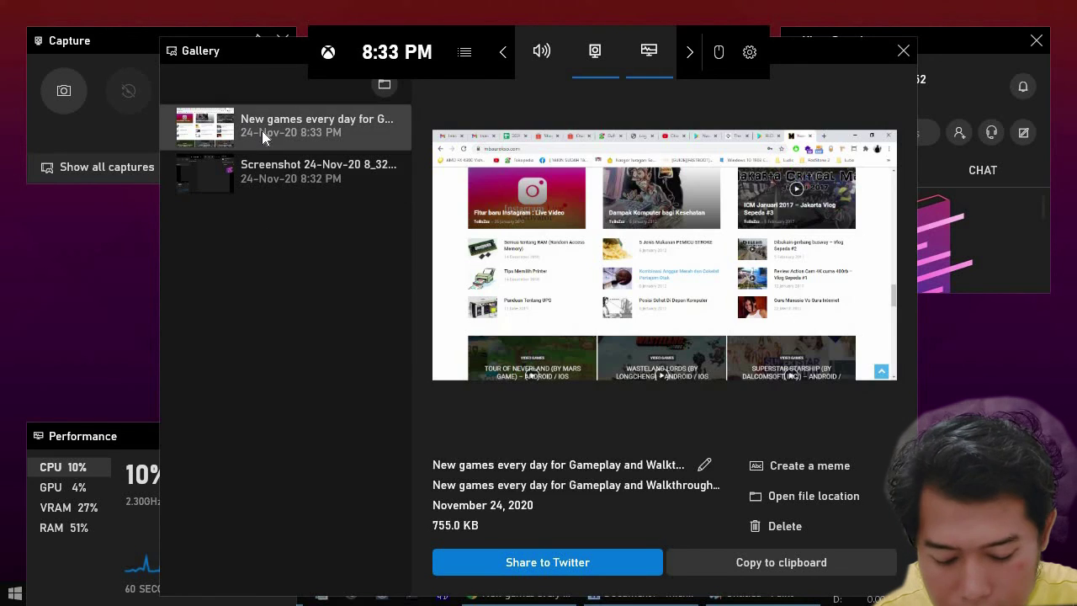
{"action": "left_click", "coordinate": [306, 178]}
{"action": "left_click", "coordinate": [363, 135]}
{"action": "left_click", "coordinate": [310, 162]}
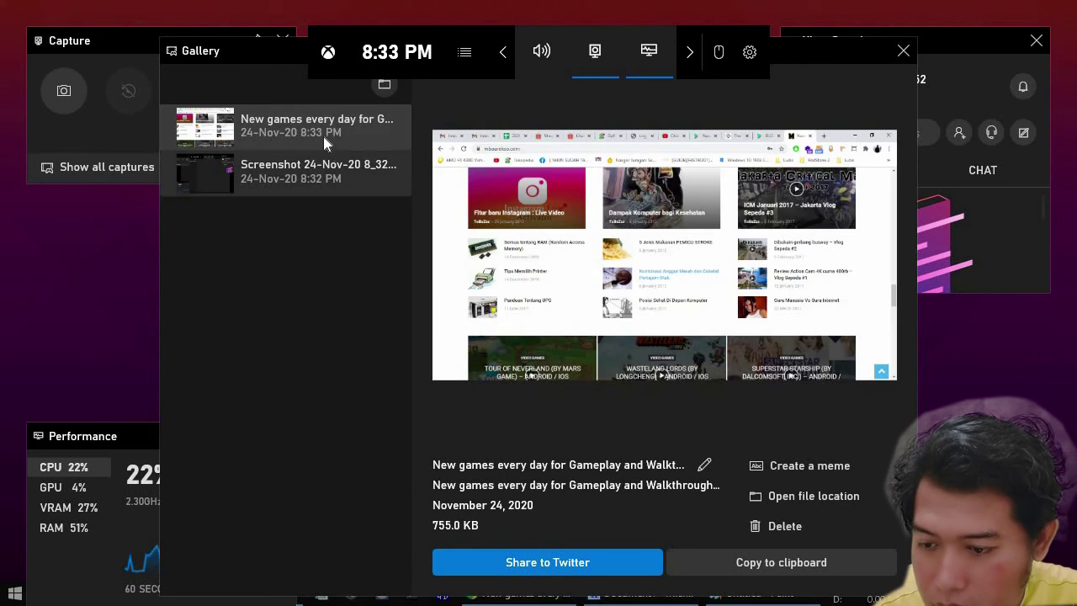
{"action": "left_click", "coordinate": [317, 135]}
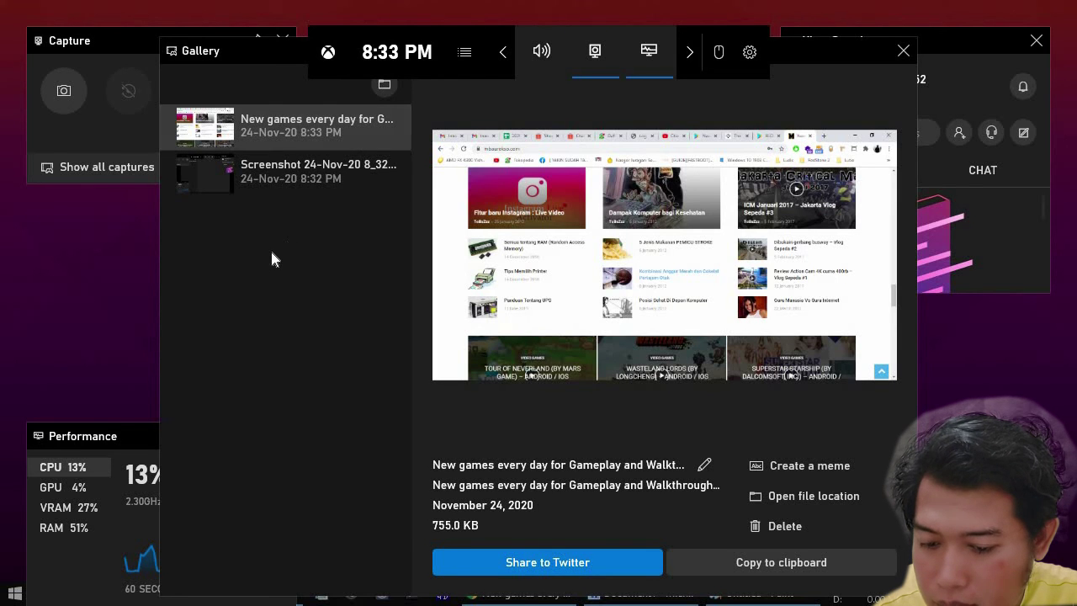
{"action": "key", "text": "Down"}
{"action": "key", "text": "Up"}
{"action": "key", "text": "Down"}
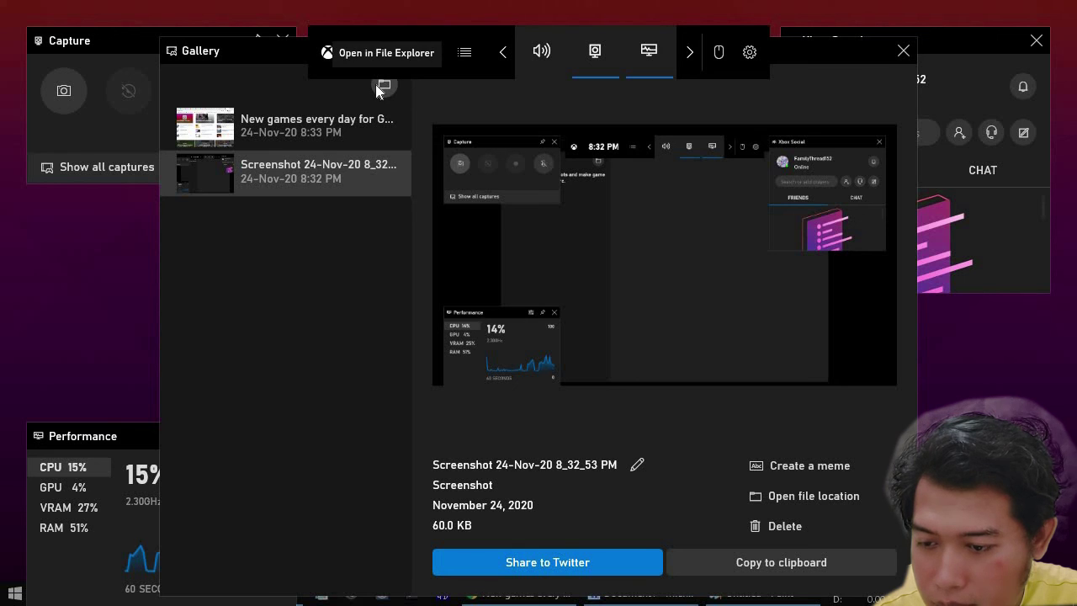
- Open the gallery's Captures folder in File Explorer, highlight both saved screenshot files, clear the selection, and minimize the folder
{"action": "left_click", "coordinate": [383, 85]}
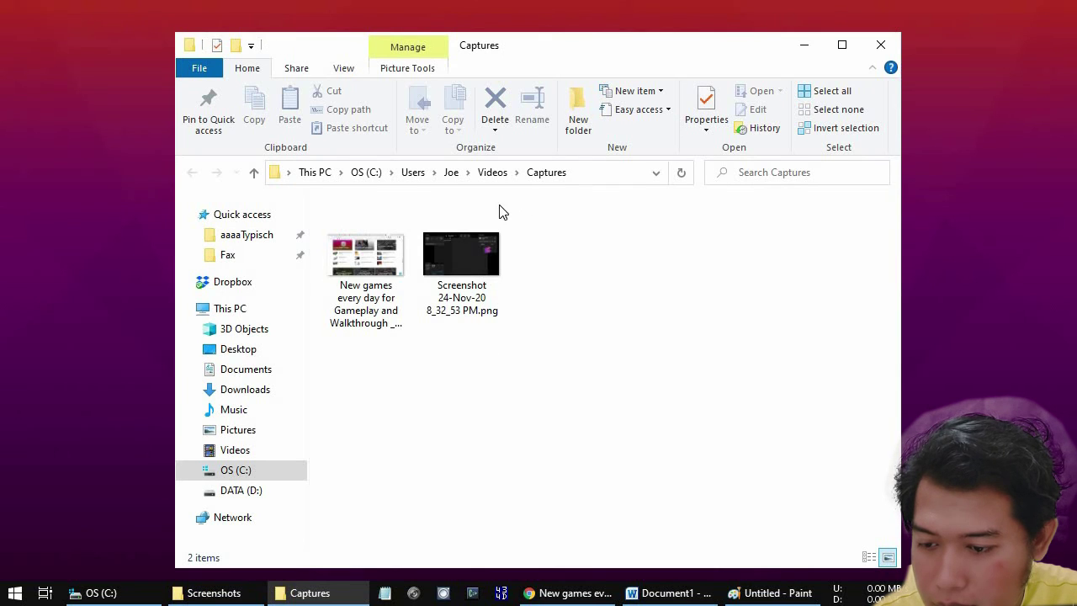
{"action": "left_click_drag", "start_coordinate": [385, 321], "coordinate": [657, 307]}
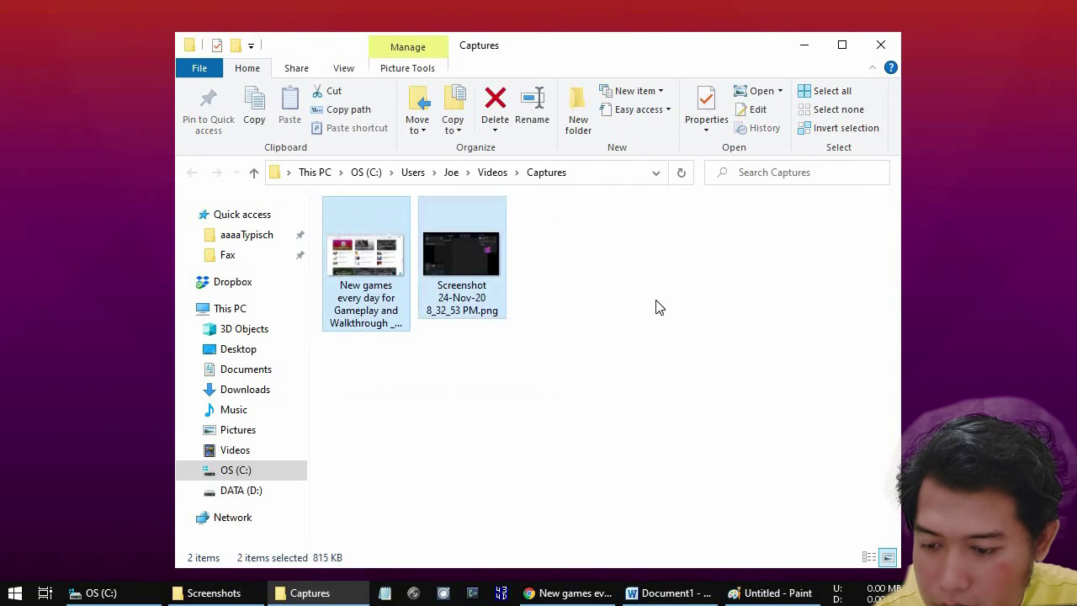
{"action": "left_click", "coordinate": [657, 306]}
{"action": "left_click", "coordinate": [790, 52]}
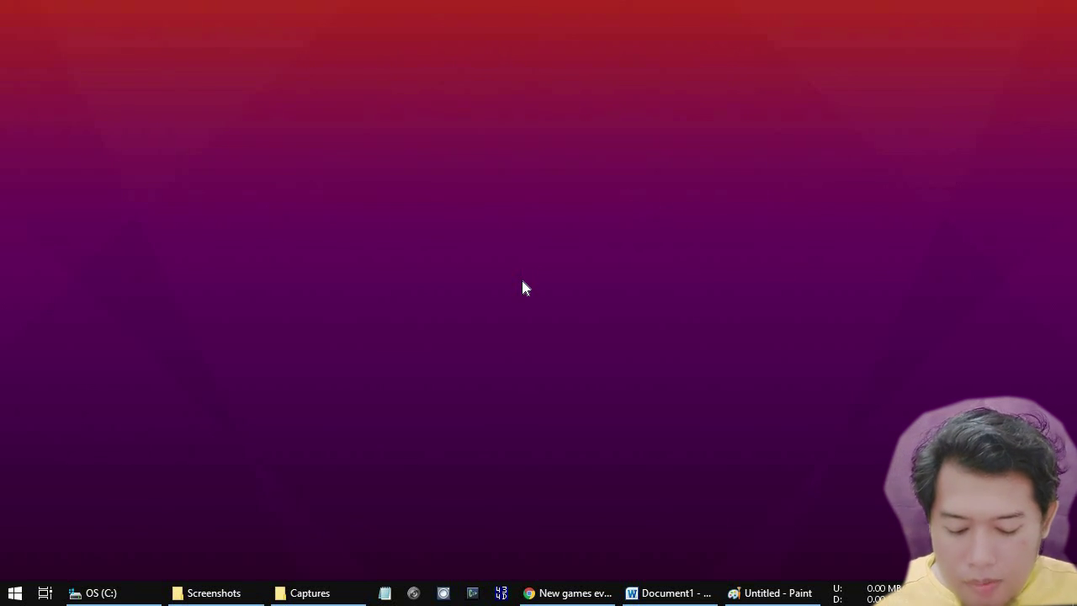
- Bring up the mbaurekso.com page and go back up to its featured articles
{"action": "left_click", "coordinate": [555, 592]}
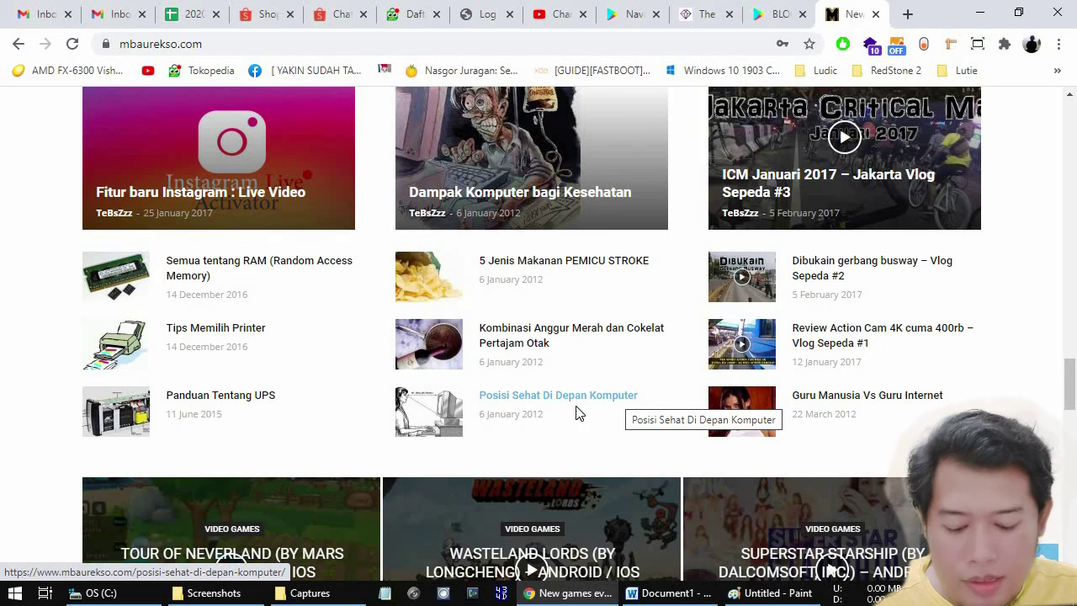
{"action": "scroll", "coordinate": [541, 469], "scroll_direction": "up", "scroll_amount": 15}
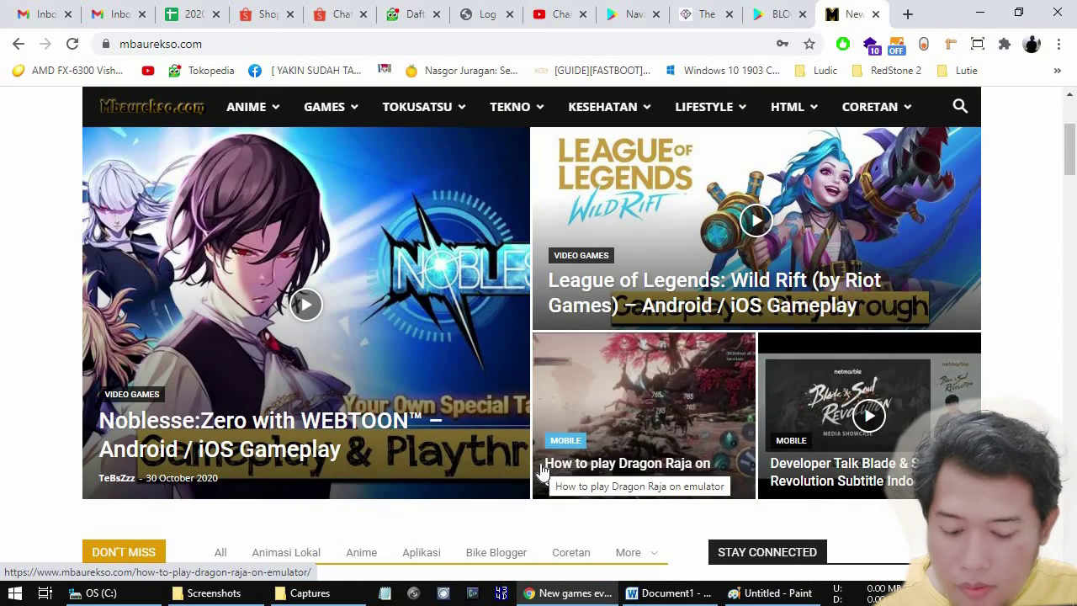